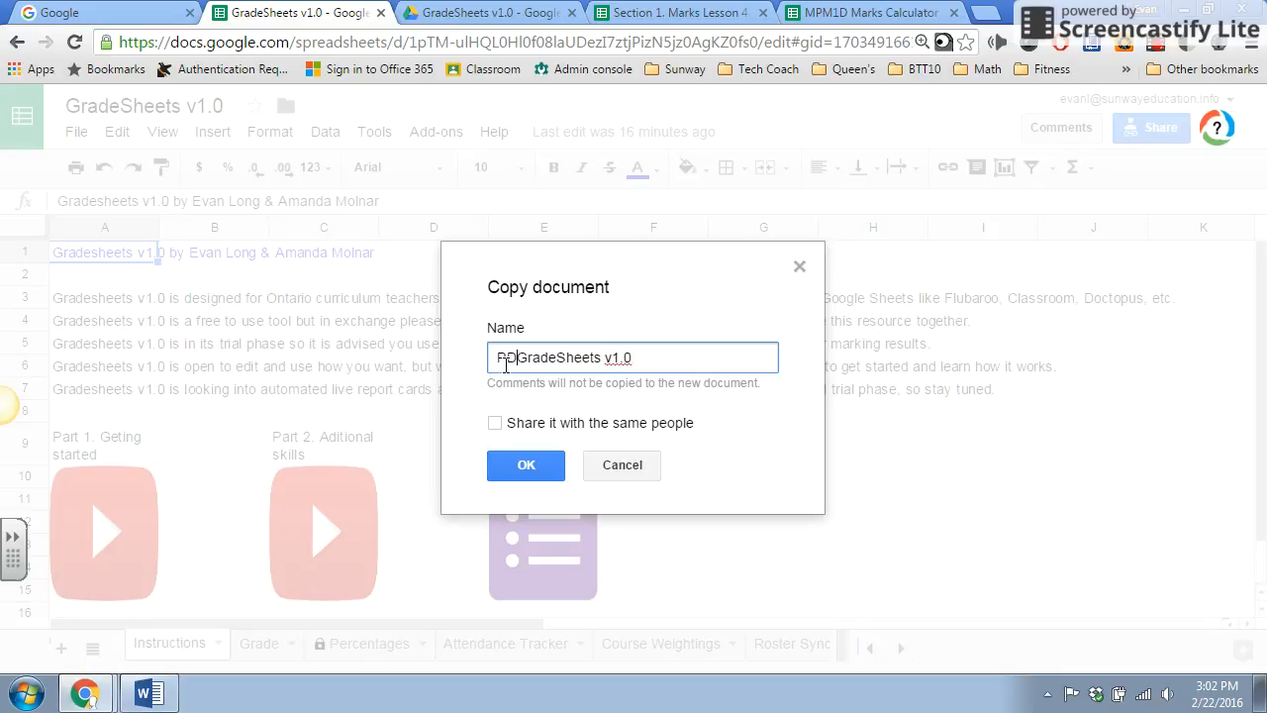
Create the copy of the spreadsheet under the name PD GradeSheets v1.0.
left_click(535, 467)
left_click(338, 12)
left_click(354, 14)
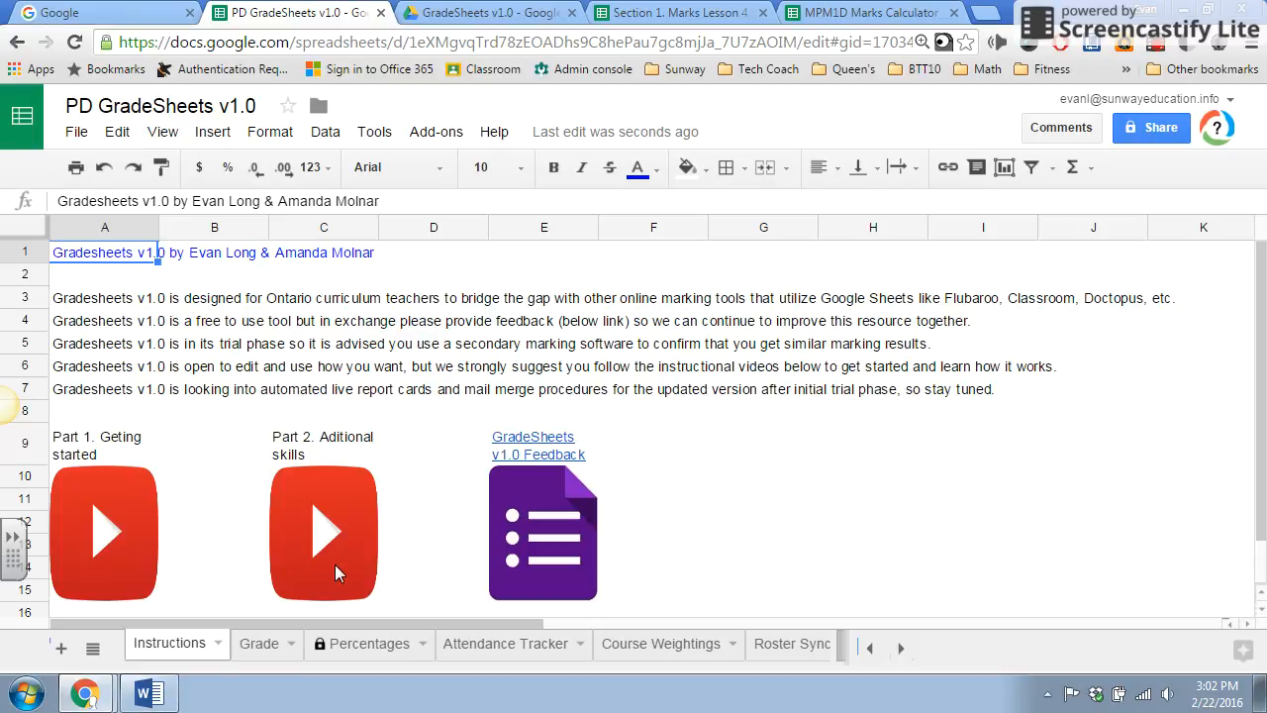
On the Grade sheet, check the cells with division errors and enter MPM1D as the course.
left_click(260, 646)
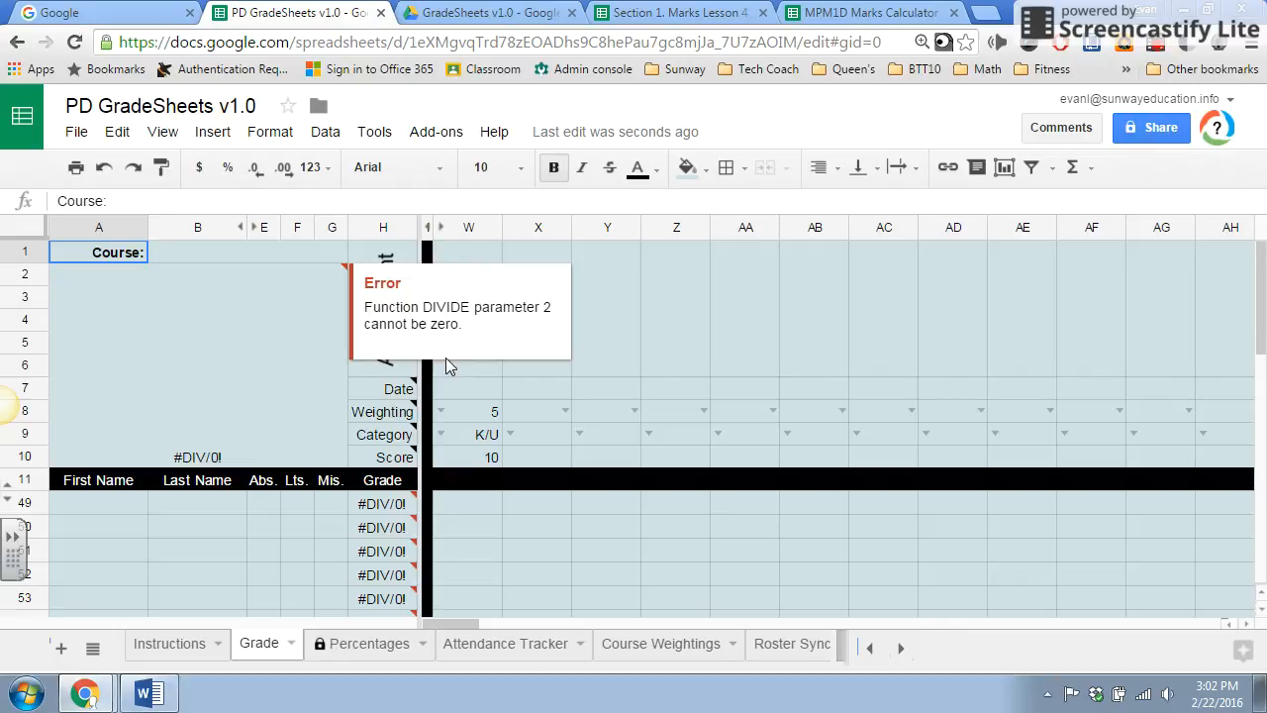
left_click(382, 414)
left_click(324, 283)
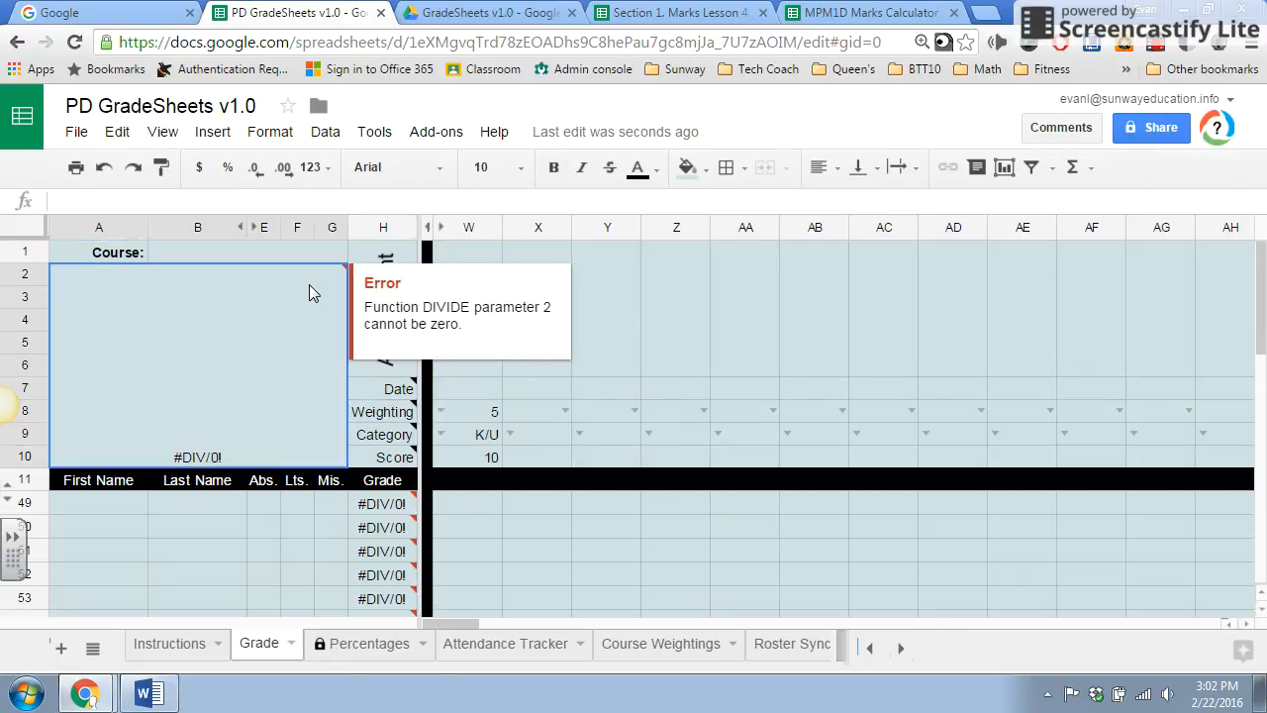
left_click(394, 527)
left_click(383, 561)
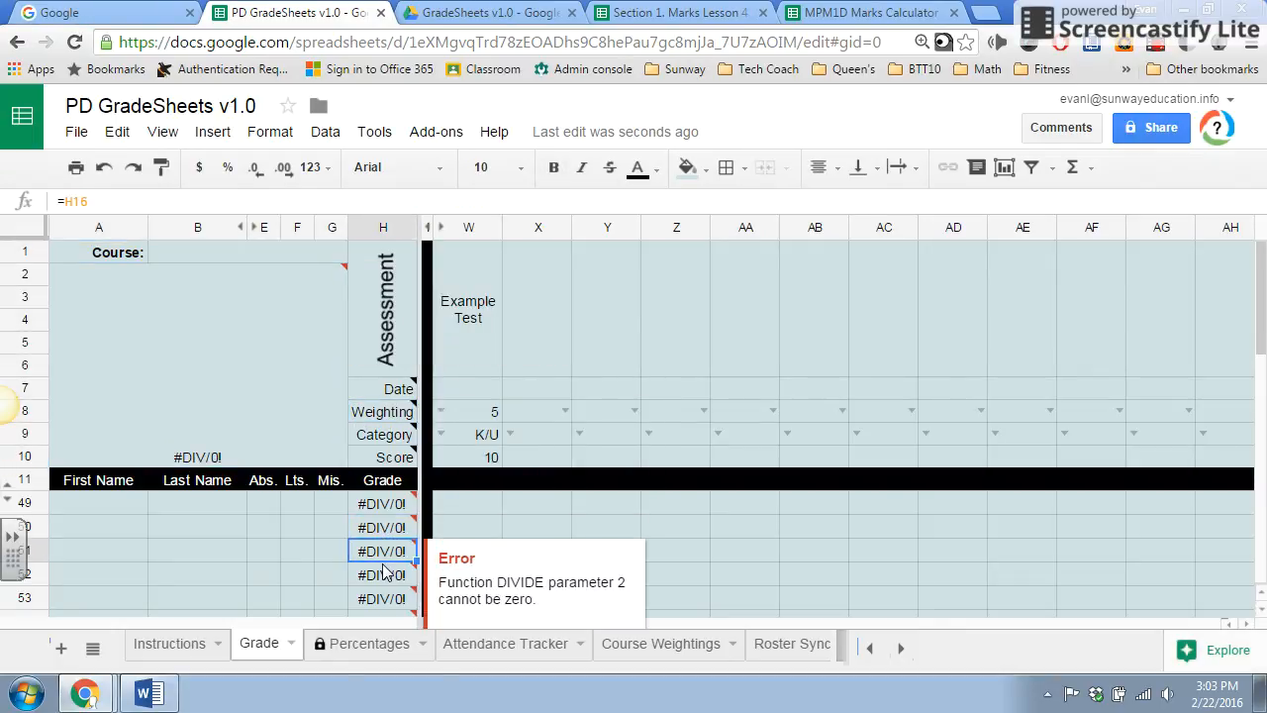
left_click(178, 256)
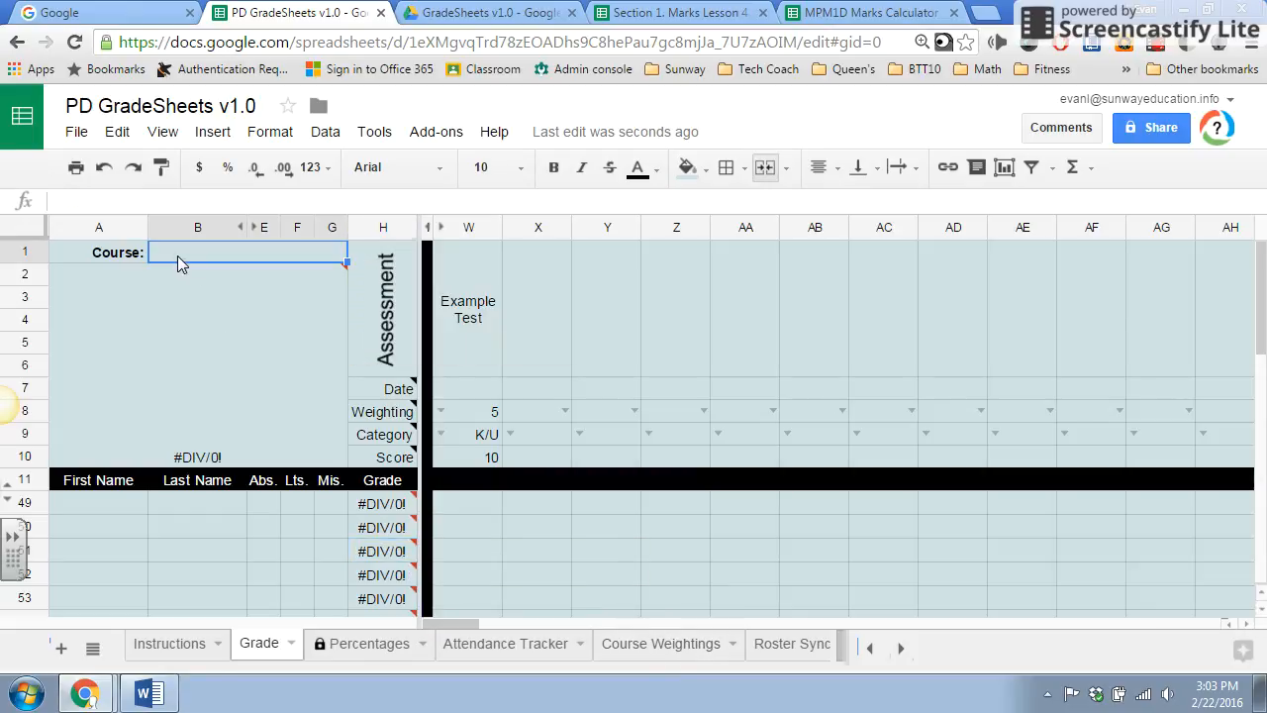
type("MPM1")
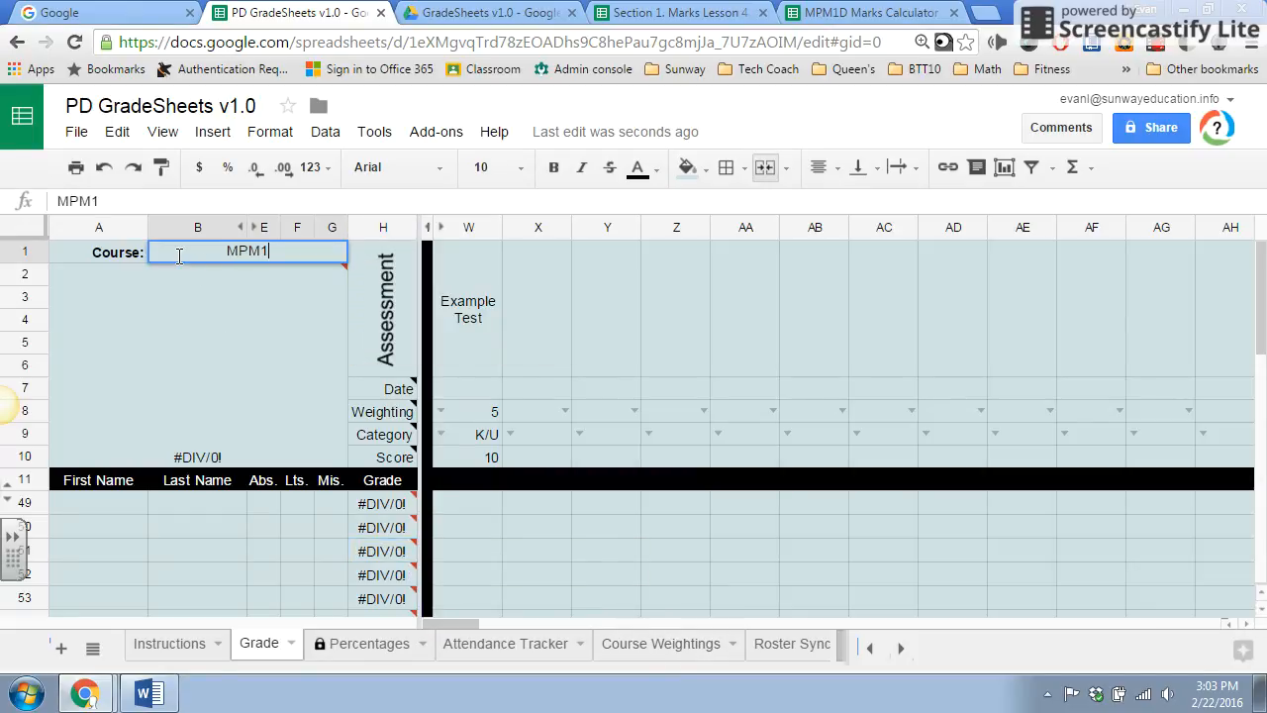
type("D")
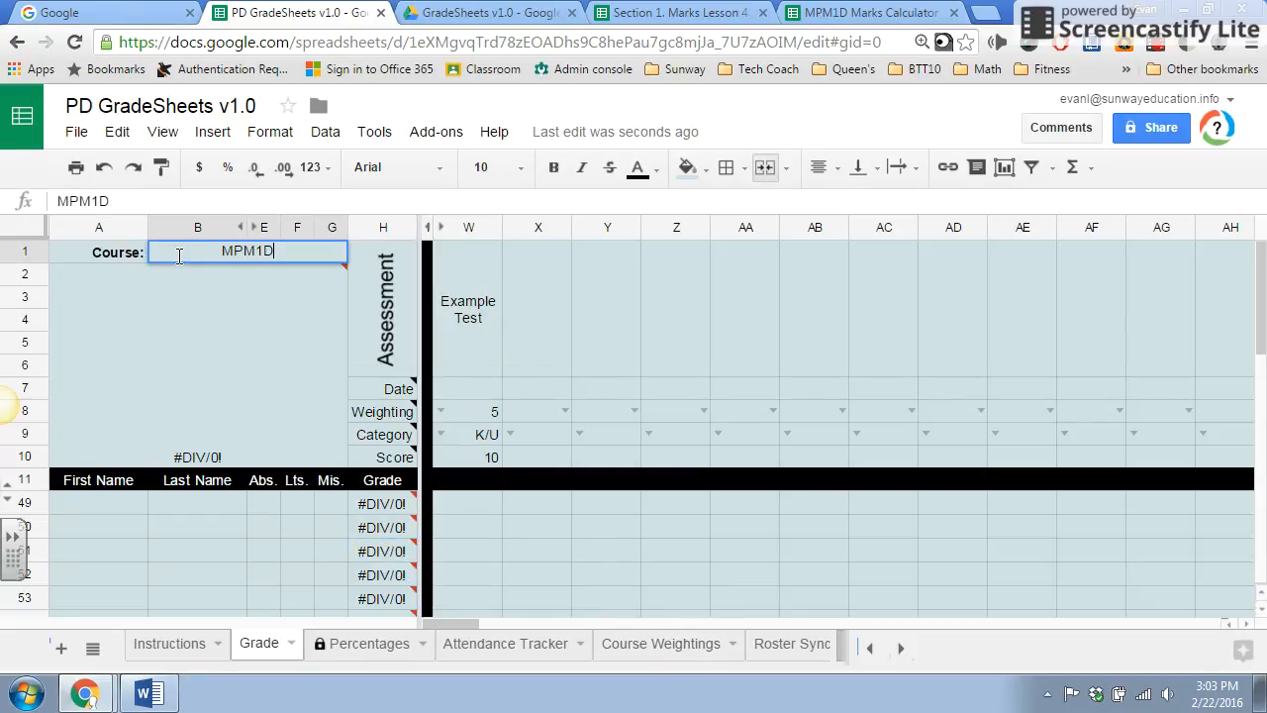
left_click(254, 388)
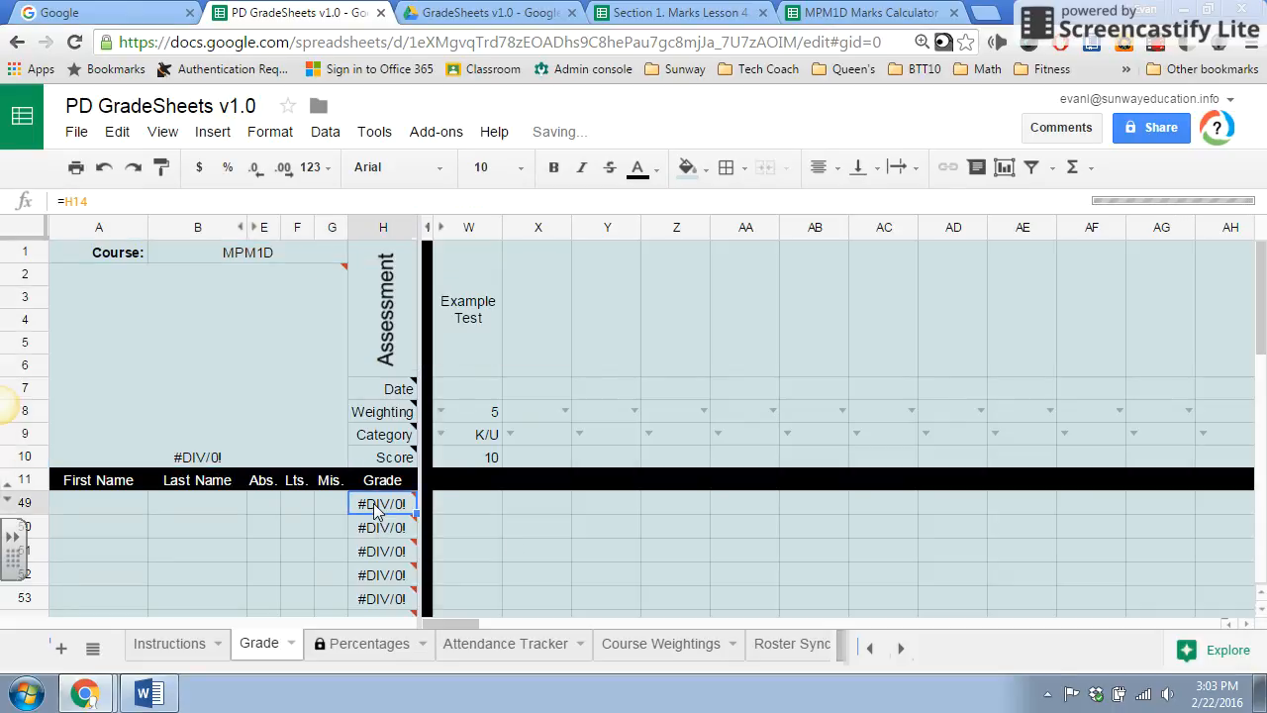
On the Course Weightings sheet, set Course to 70%, ISU to 15% and Exam to 15%.
left_click(633, 646)
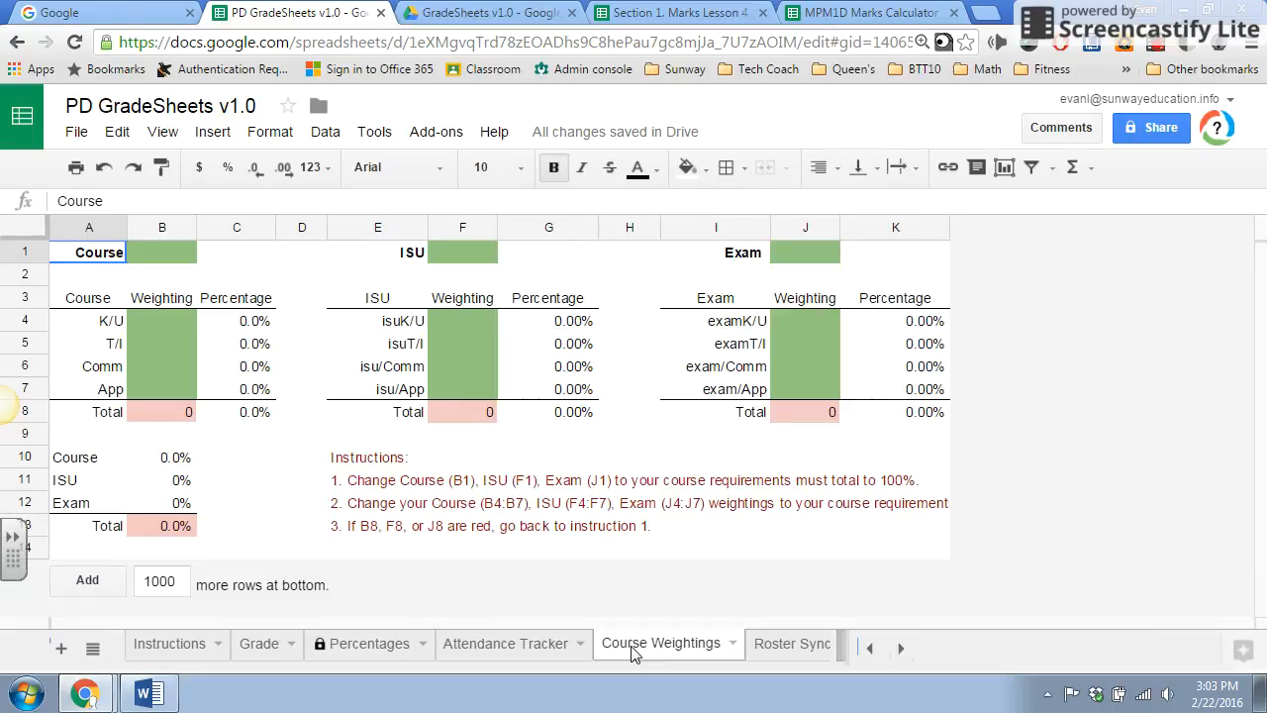
left_click(154, 256)
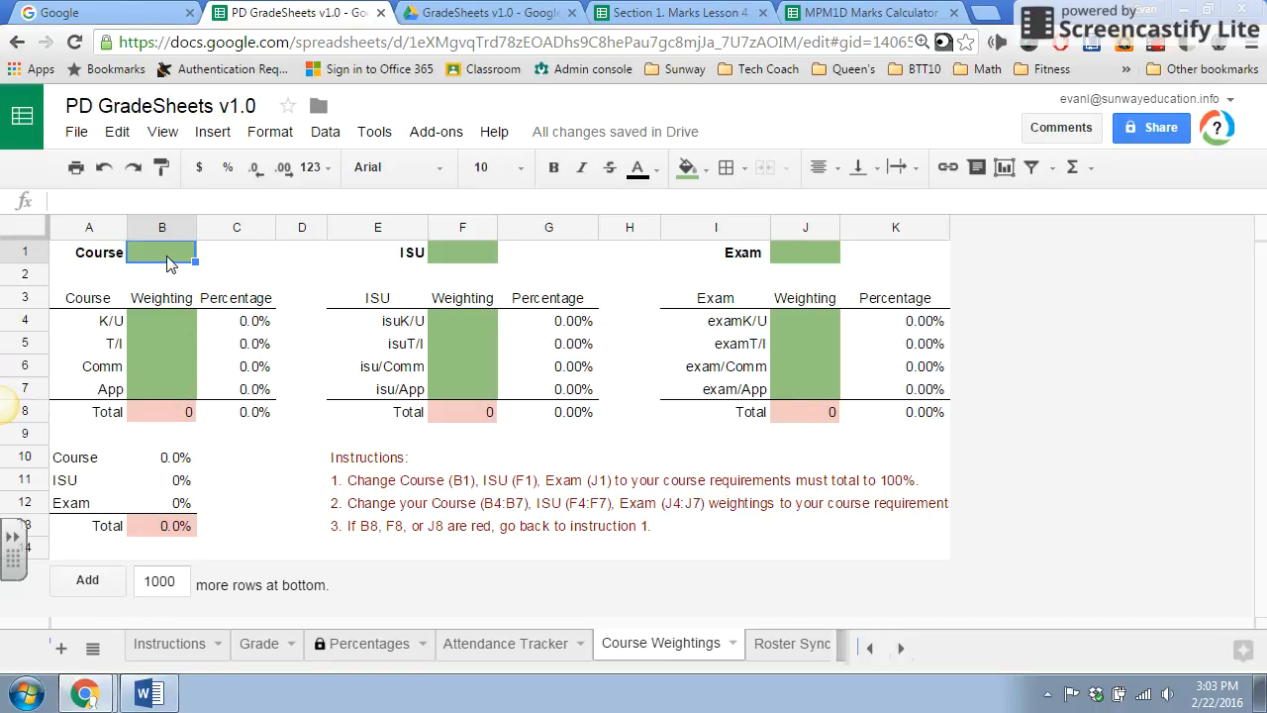
type("70%")
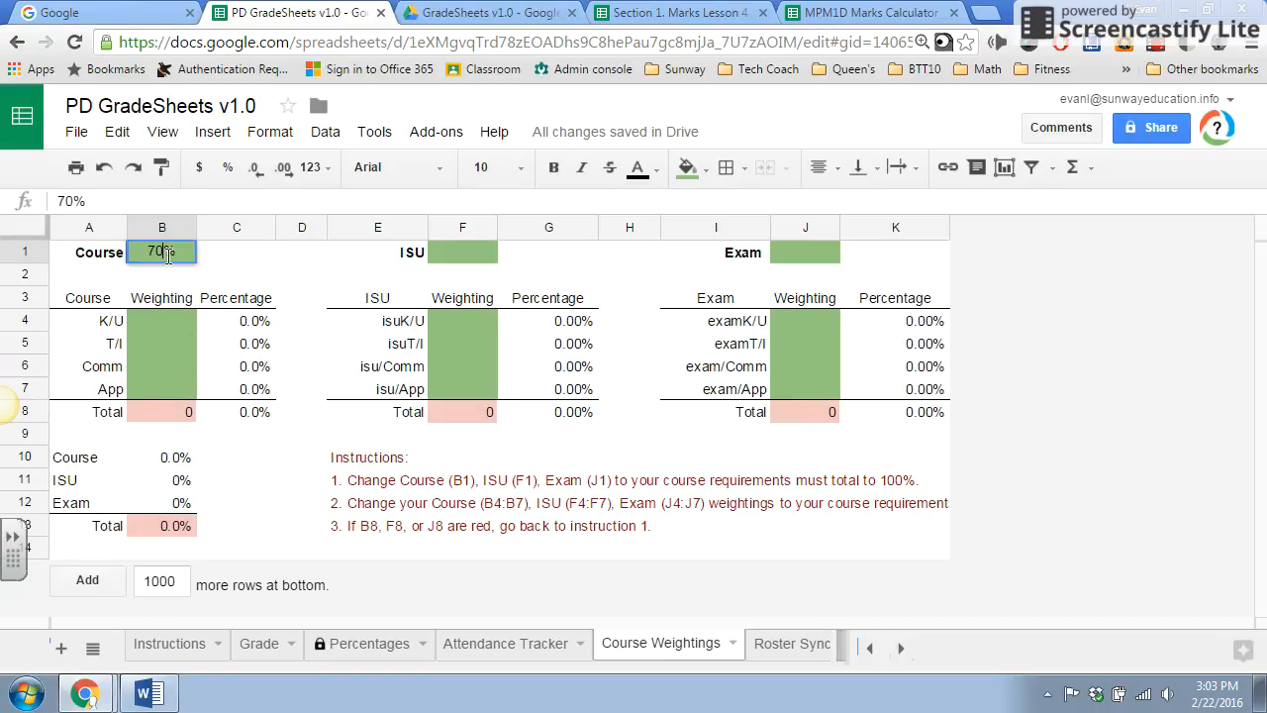
left_click(475, 263)
type("15%")
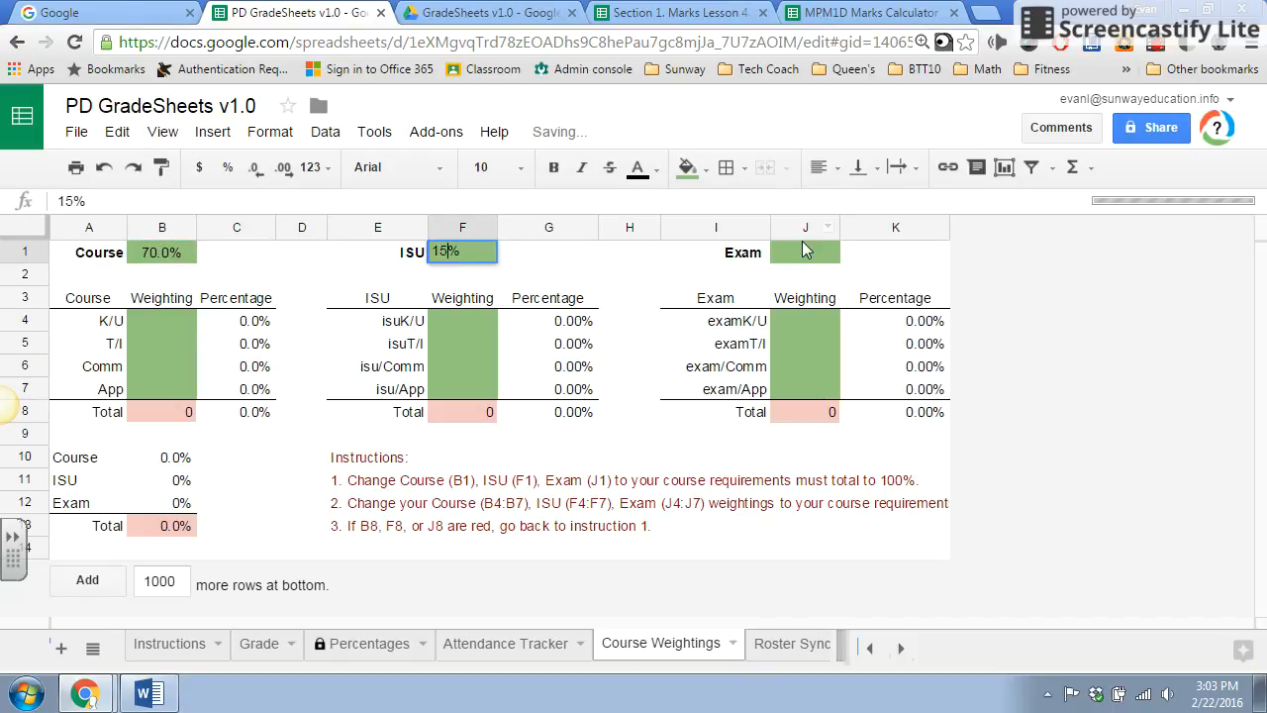
left_click(797, 250)
type("15%")
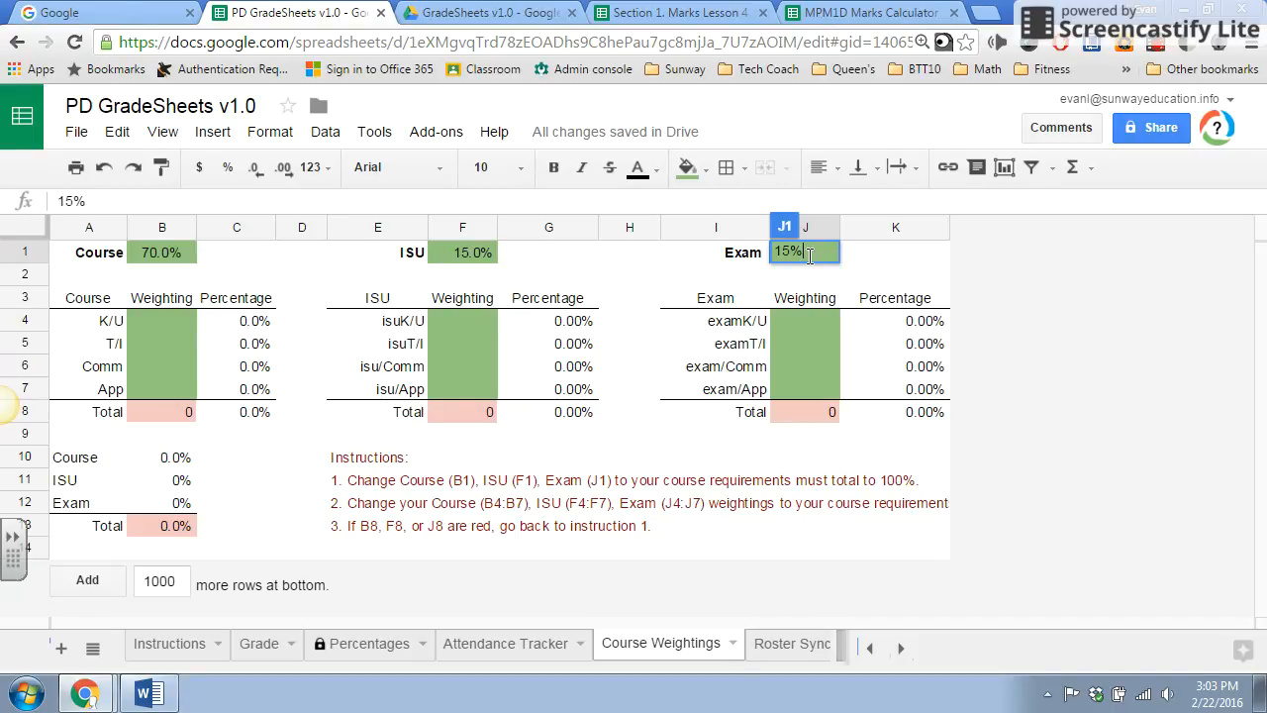
key("Return")
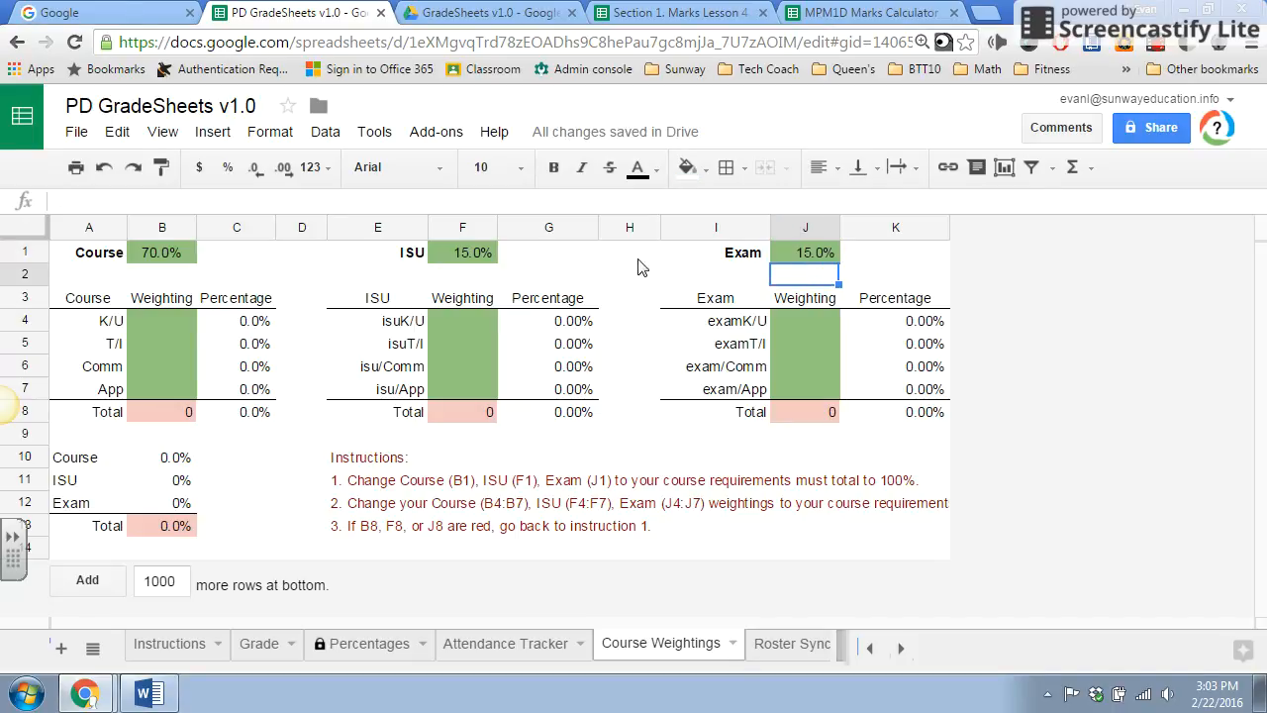
Enter the Course category weightings: K/U 45, T/I 15, Comm 15 and App 25.
left_click(162, 326)
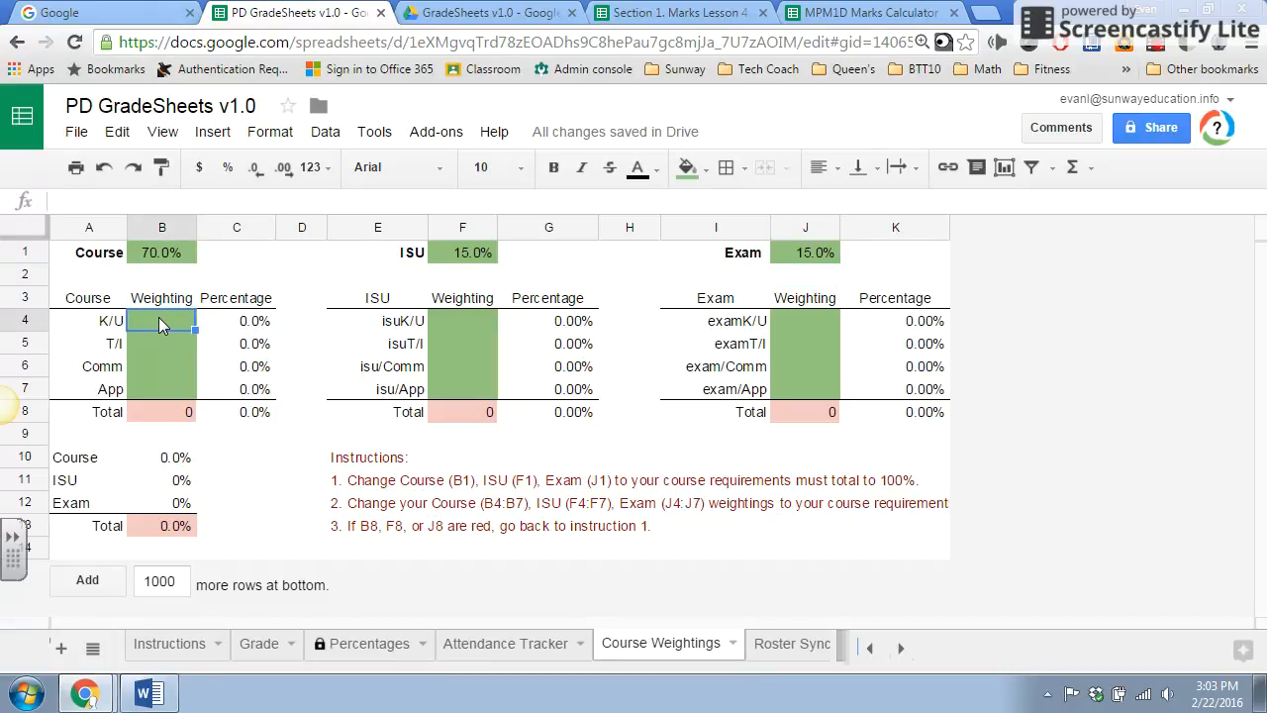
type("45")
key("Return")
type("15")
key("Return")
type("15")
key("Return")
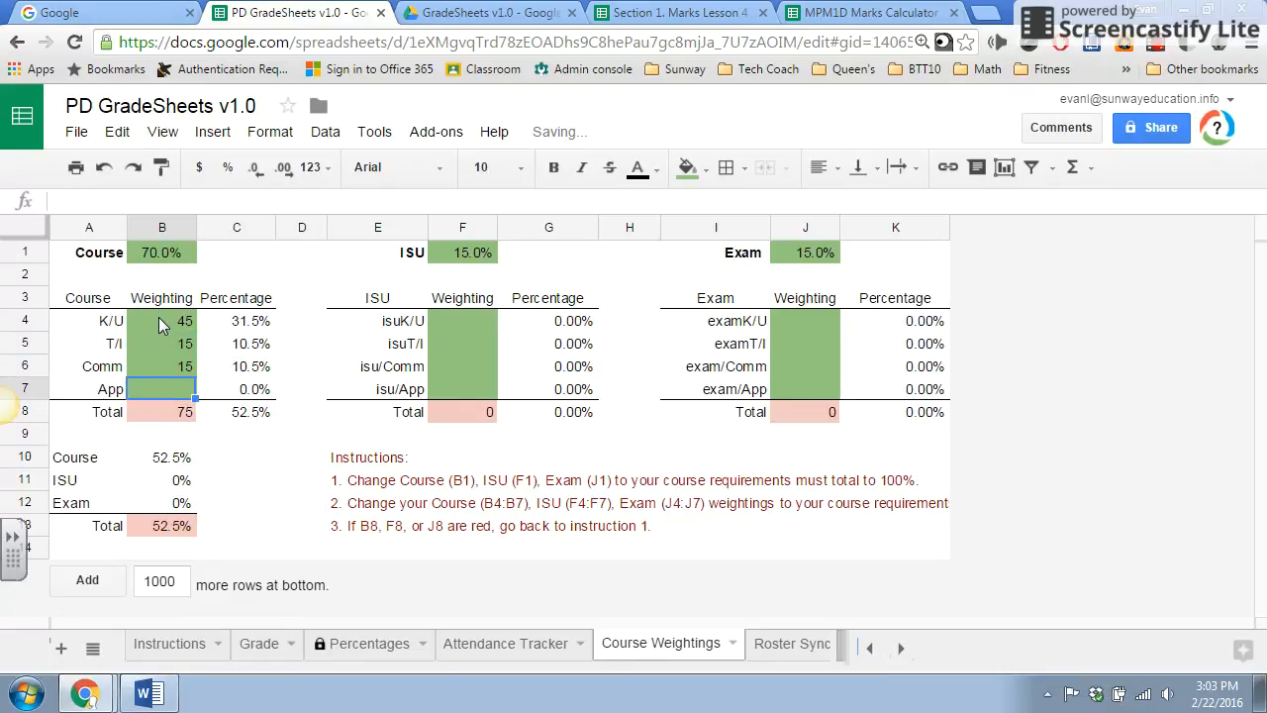
type("25")
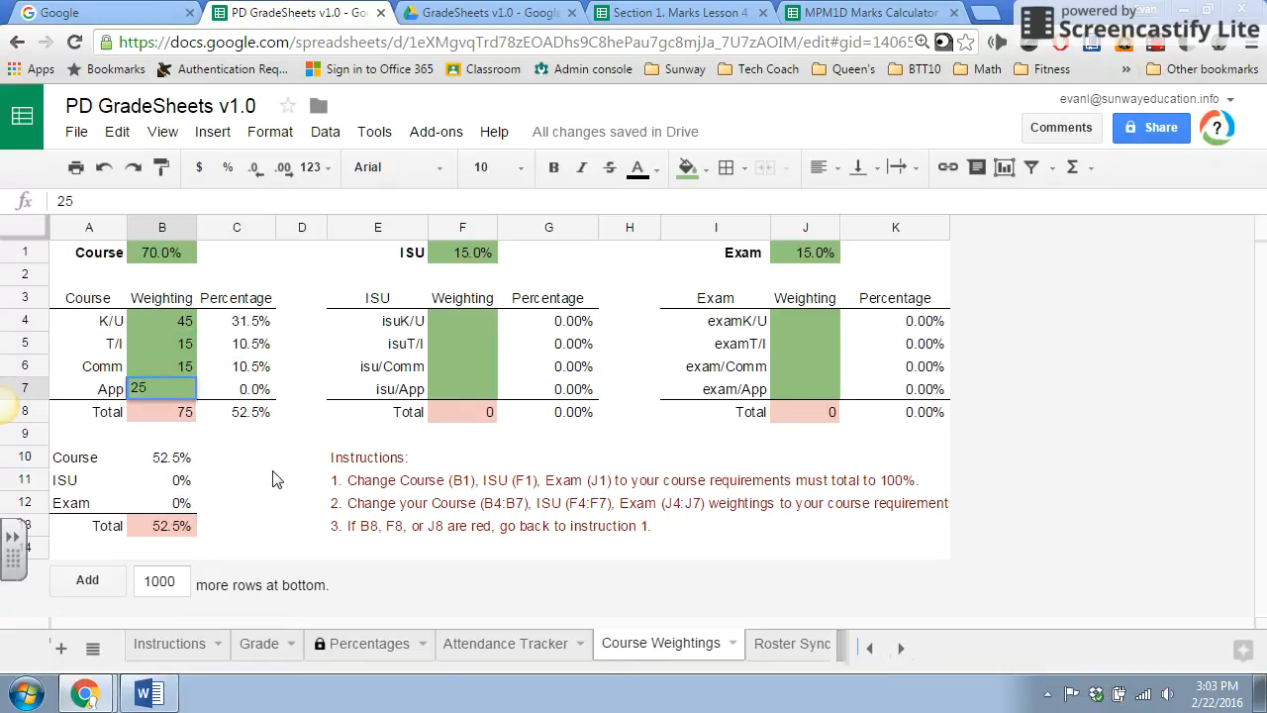
left_click(260, 479)
Copy the four Course weightings (B4:B7) into the ISU weightings from F4 and the Exam weightings from J4.
left_click_drag(173, 327, 176, 392)
key("ctrl+c")
left_click(446, 318)
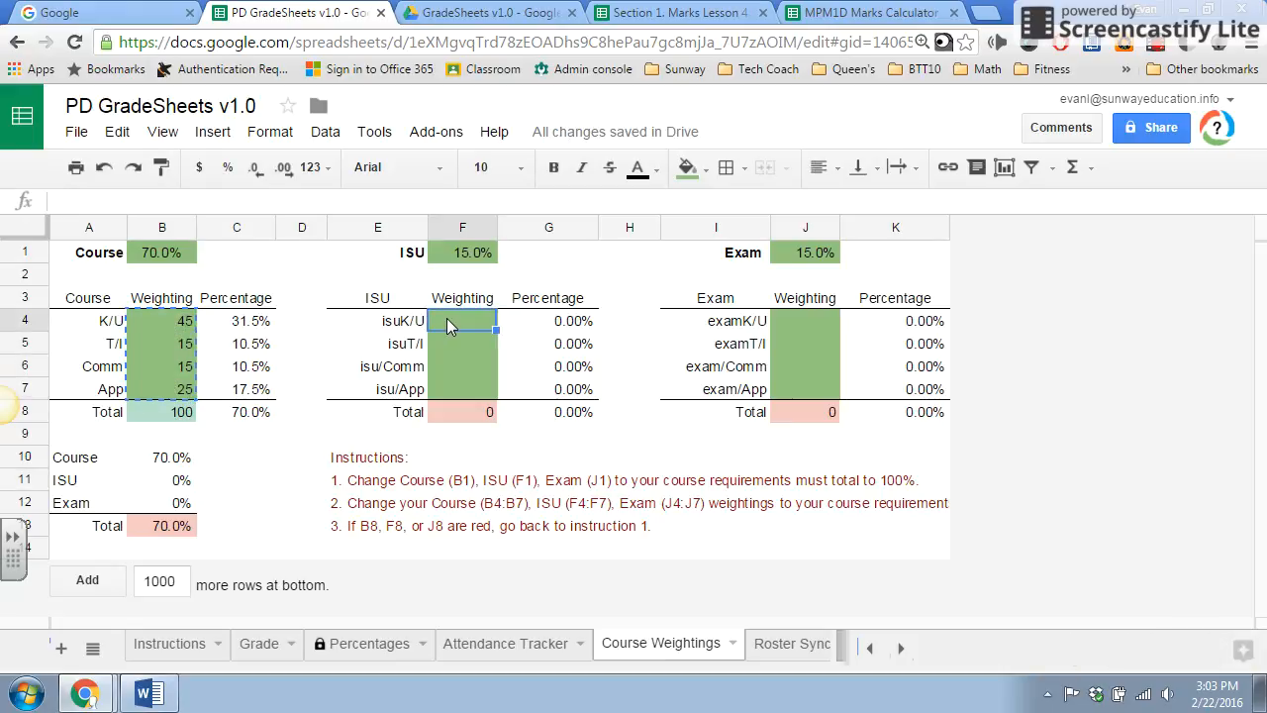
key("ctrl+v")
left_click(811, 322)
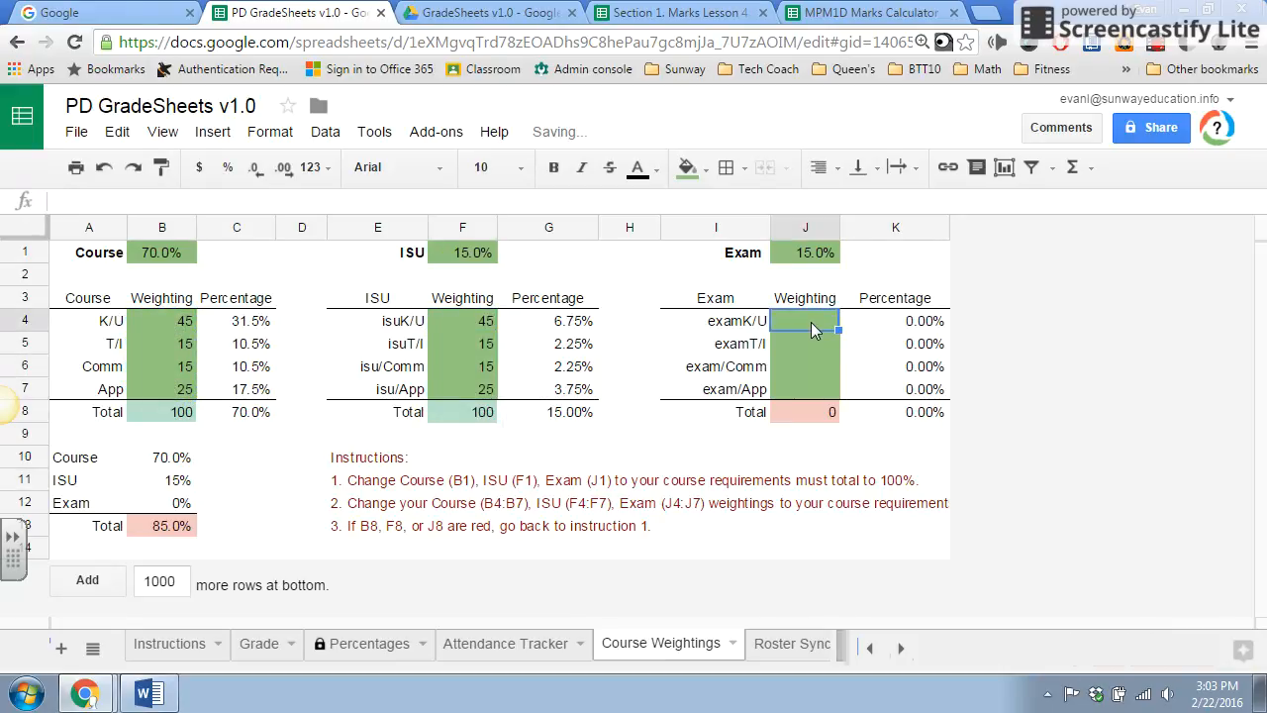
key("ctrl+v")
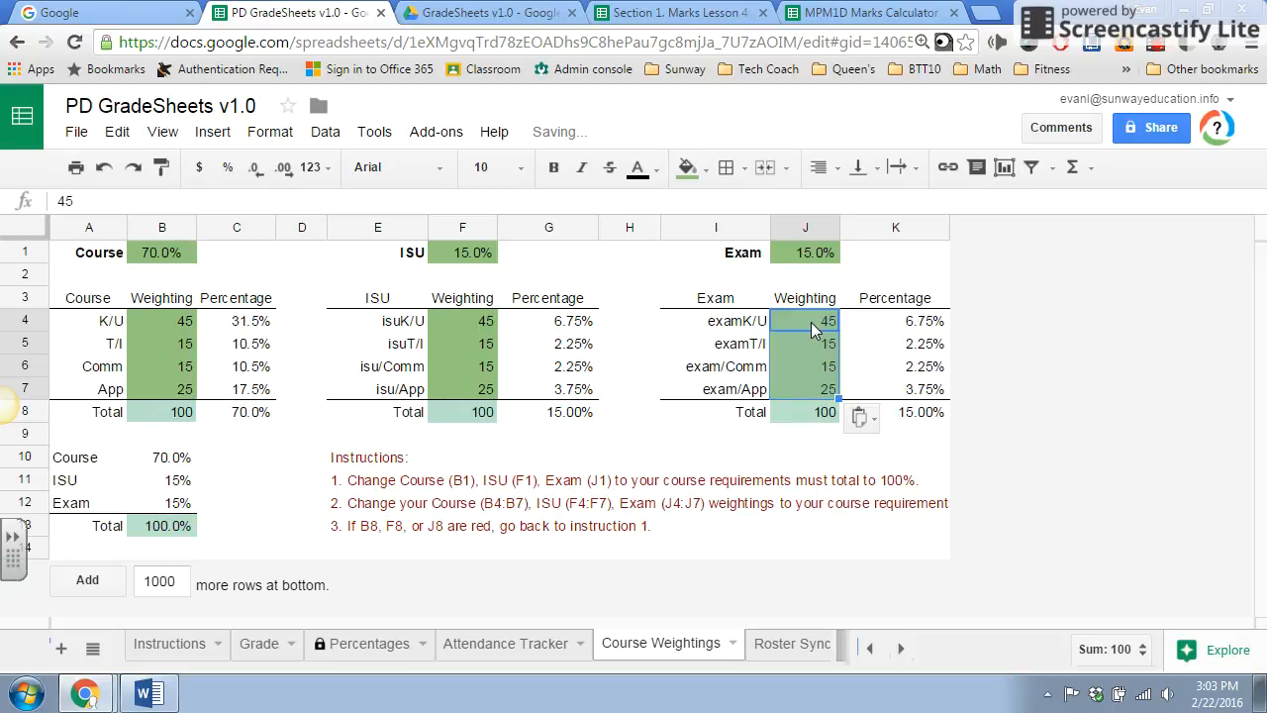
Unhide columns C and D on the Grade sheet, allowing the protected edit and suppressing its warning for 5 minutes.
left_click(260, 650)
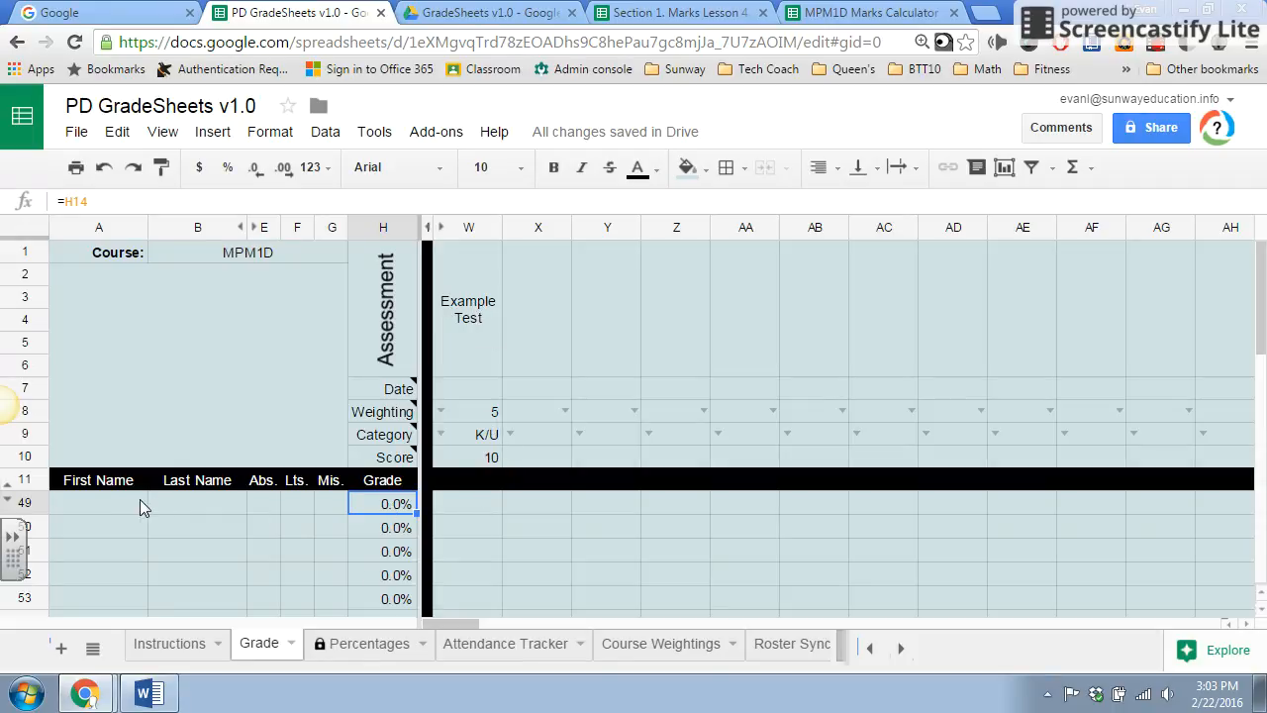
left_click(112, 503)
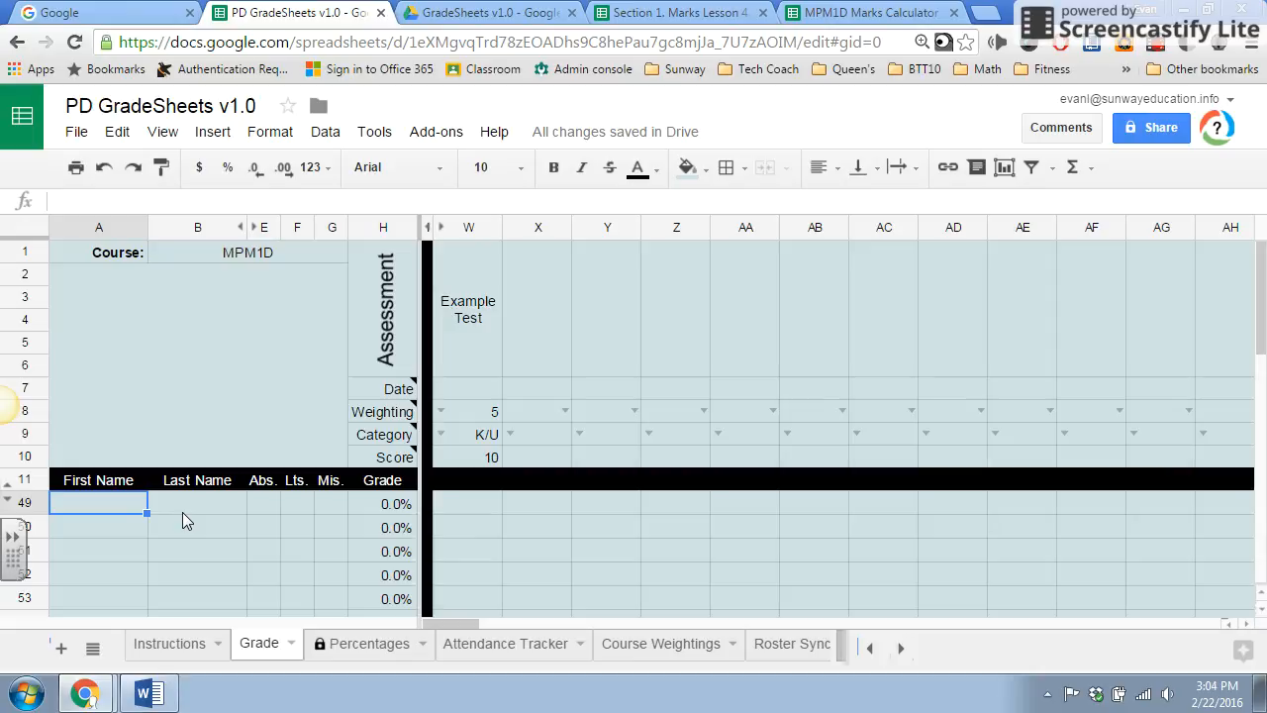
left_click(255, 230)
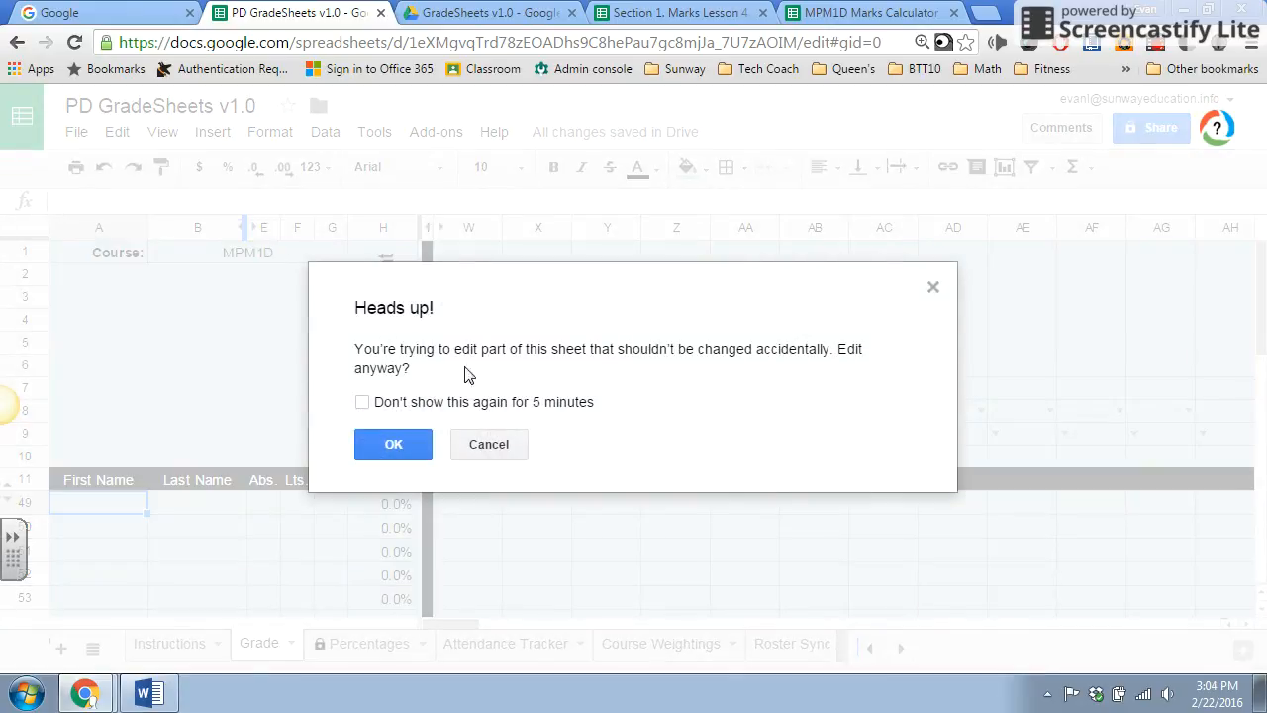
left_click(362, 402)
left_click(392, 448)
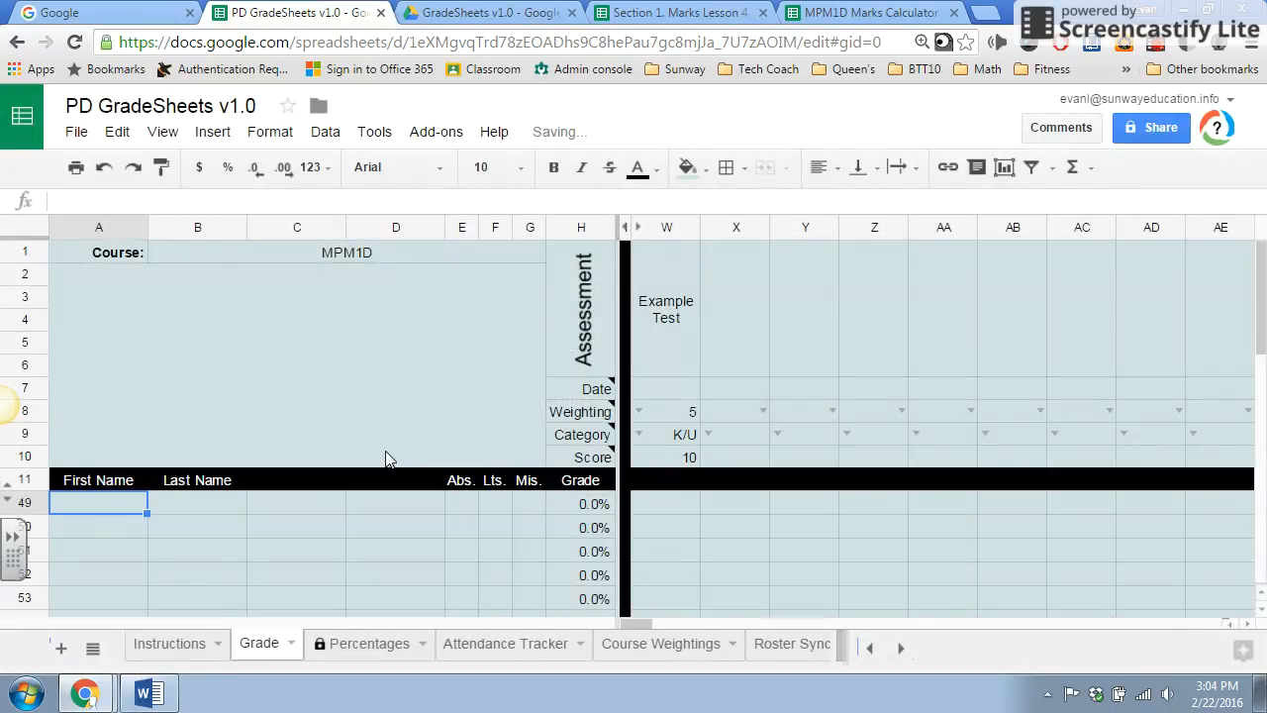
Add the row 11 headers Email in column C and Parents Email in column D.
left_click(293, 485)
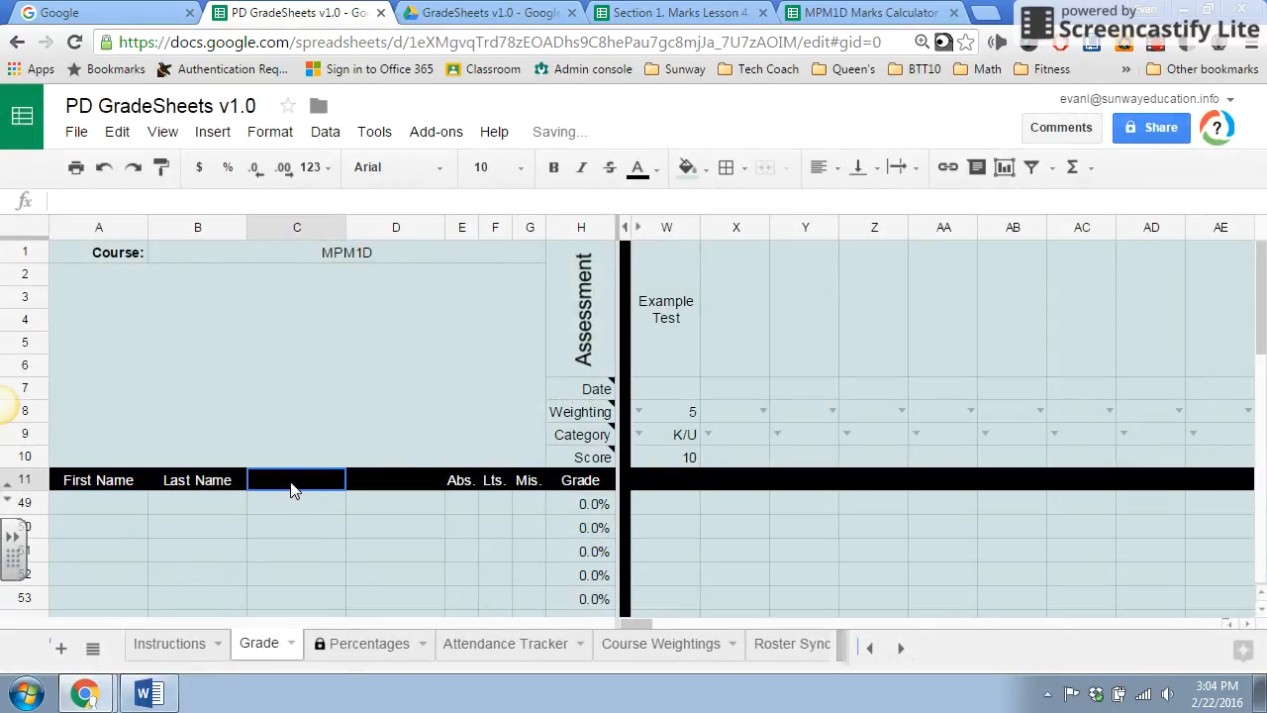
type("Email")
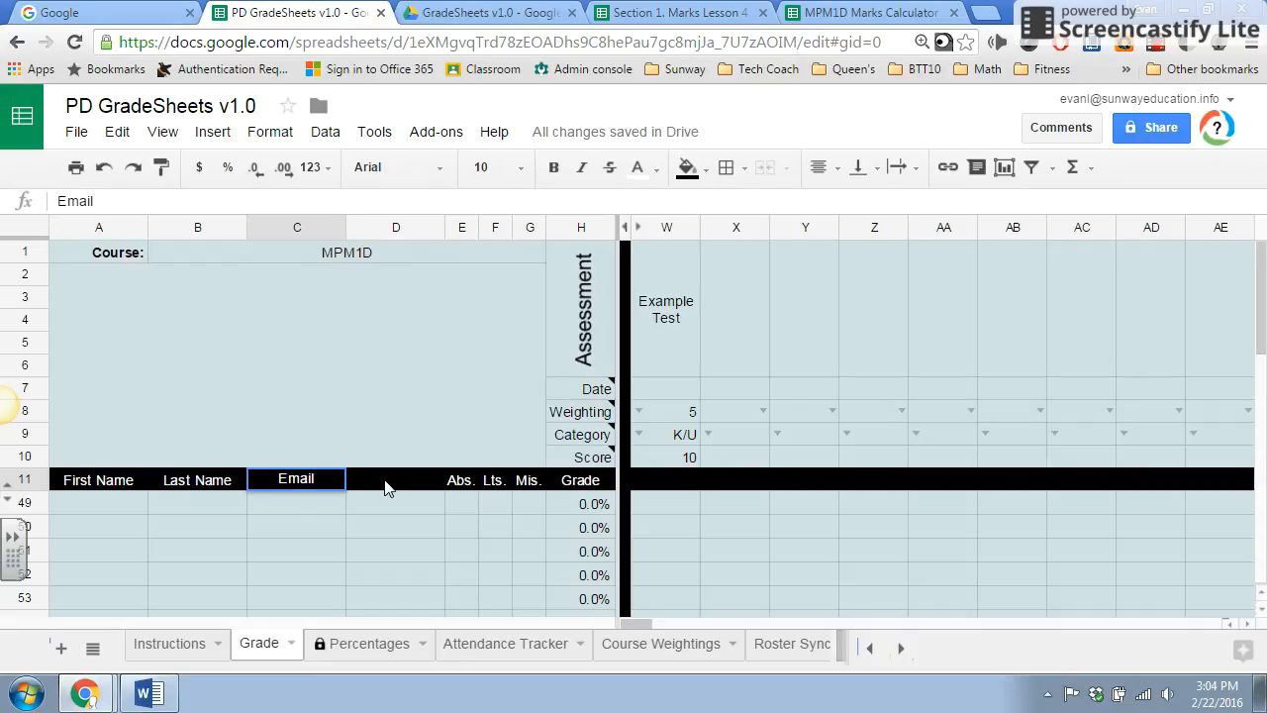
left_click(385, 486)
type("Paren")
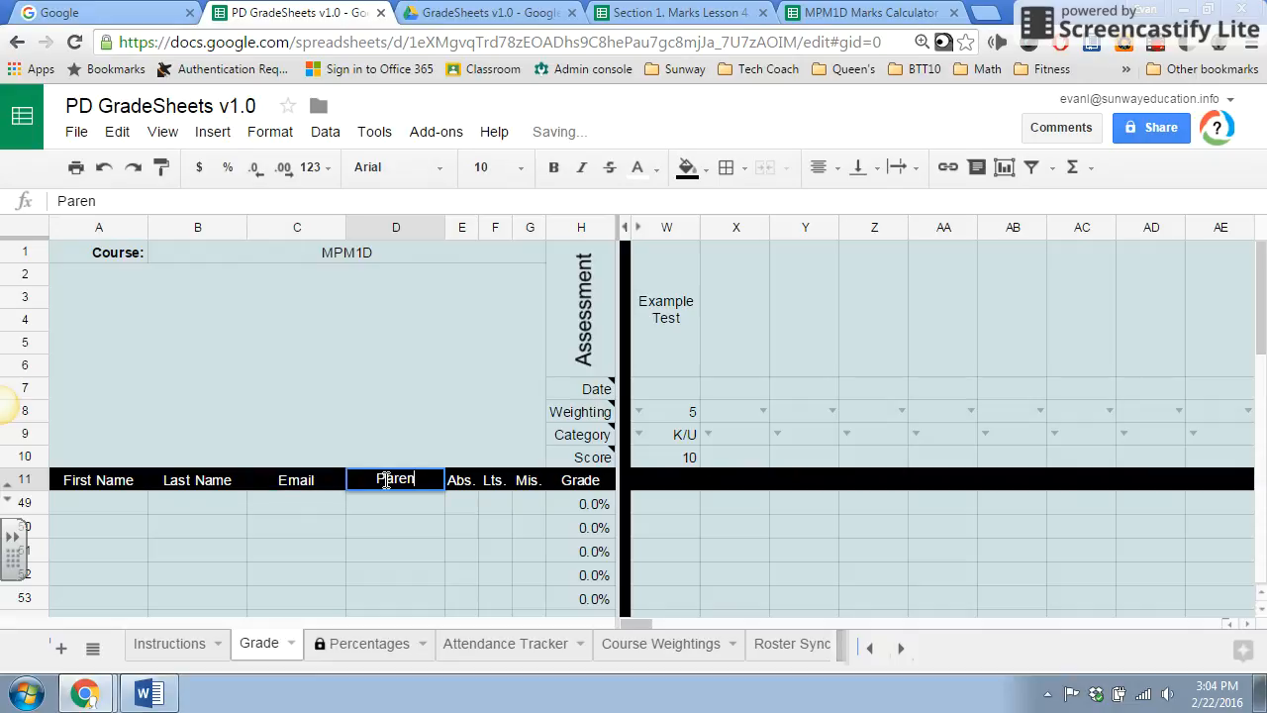
type("ts email")
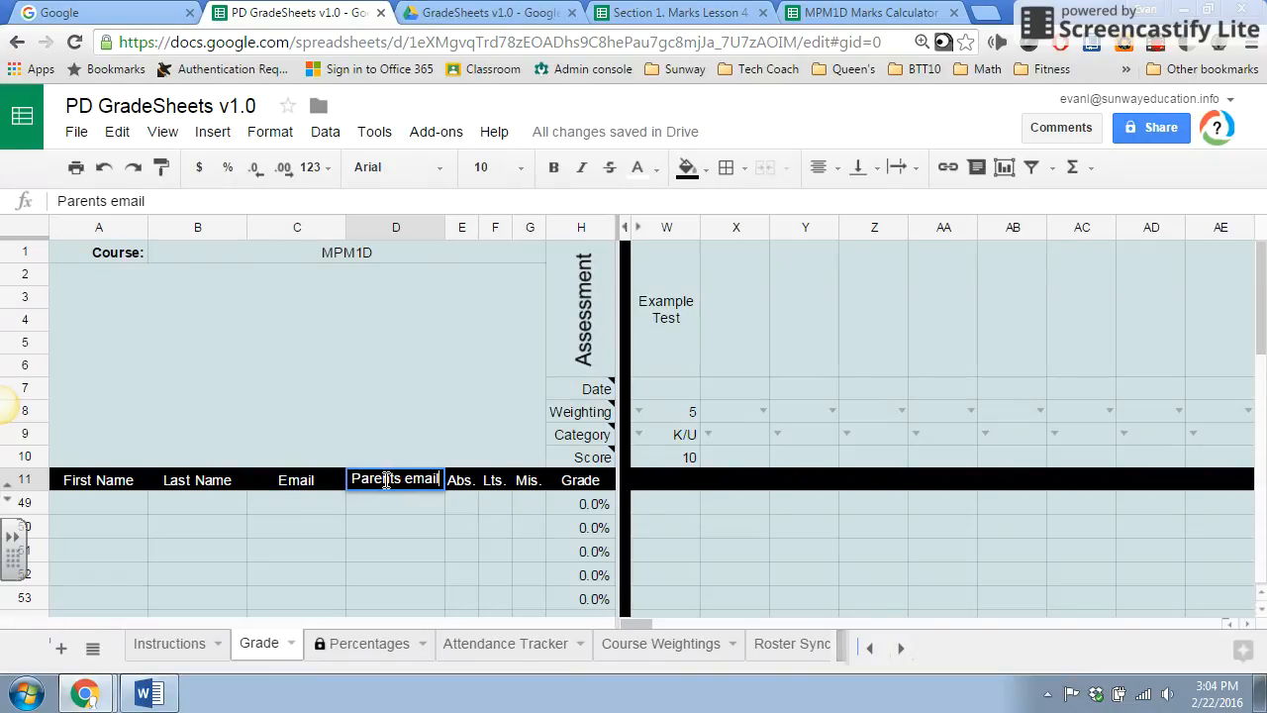
key("BackSpace")
type("E")
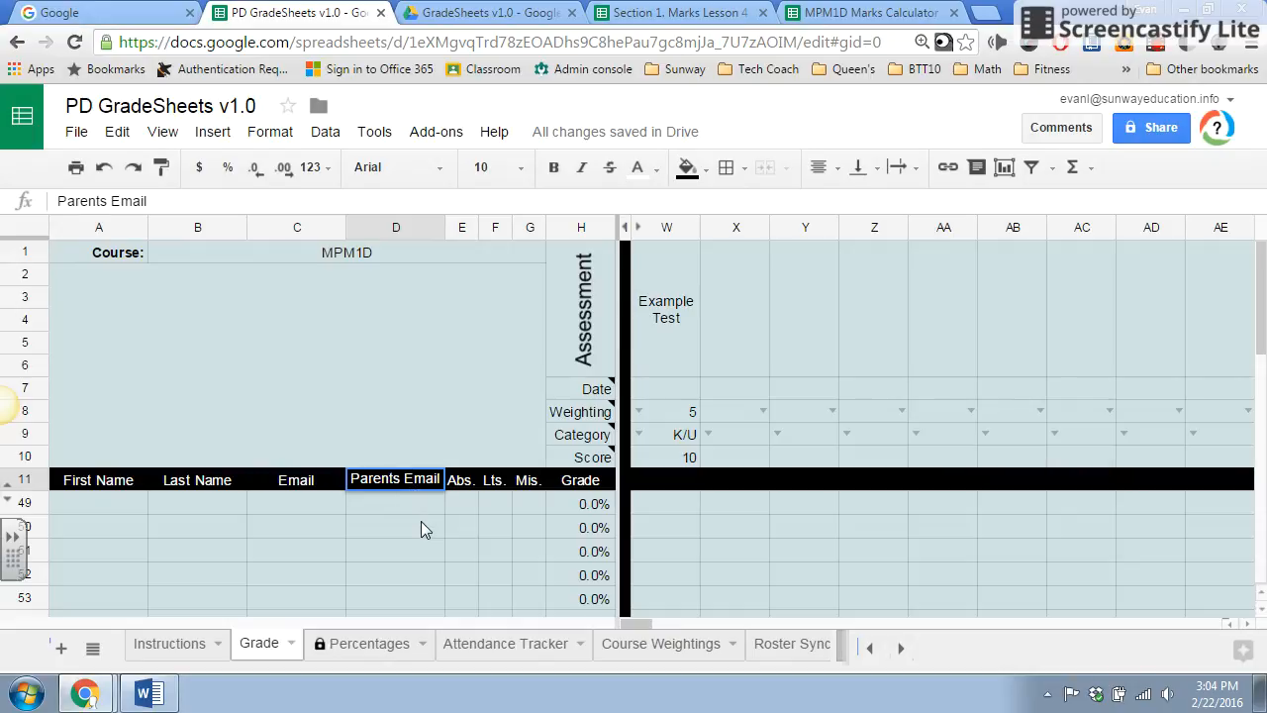
left_click(421, 521)
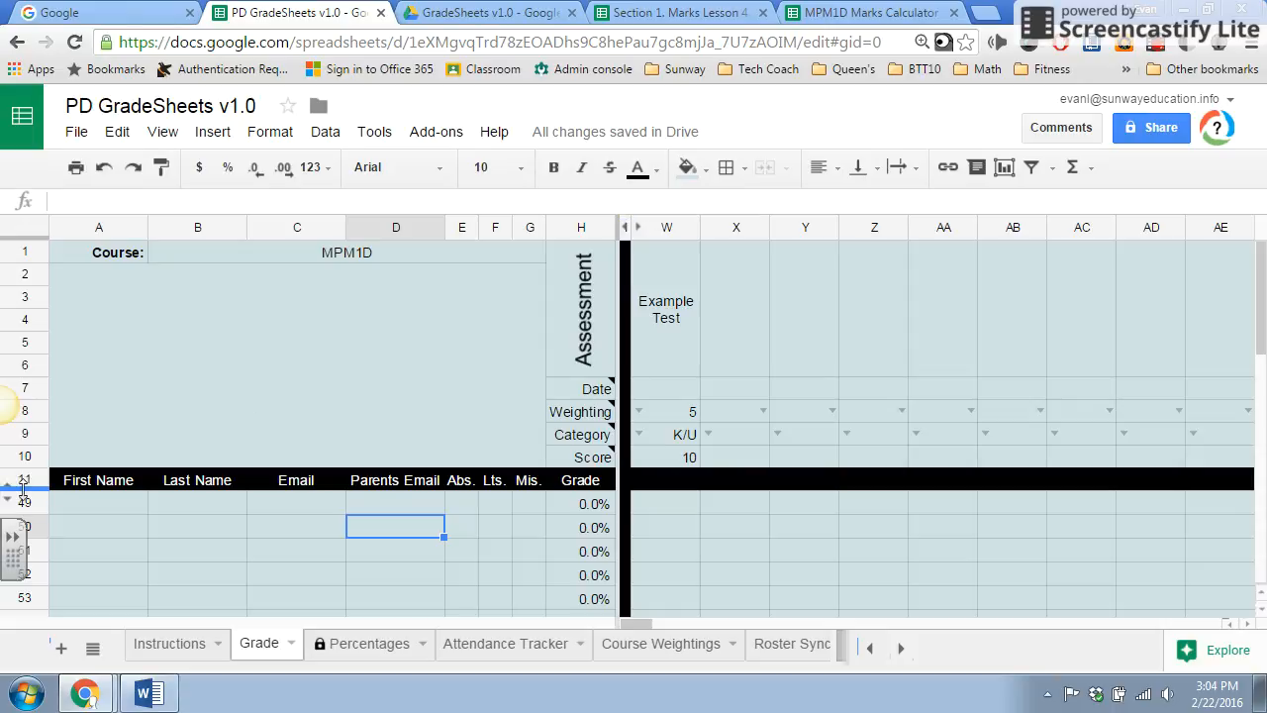
Unhide the columns before W on the Grade sheet and examine the course, ISU and exam weight calculations.
left_click(636, 231)
scroll(764, 353, "right", 10)
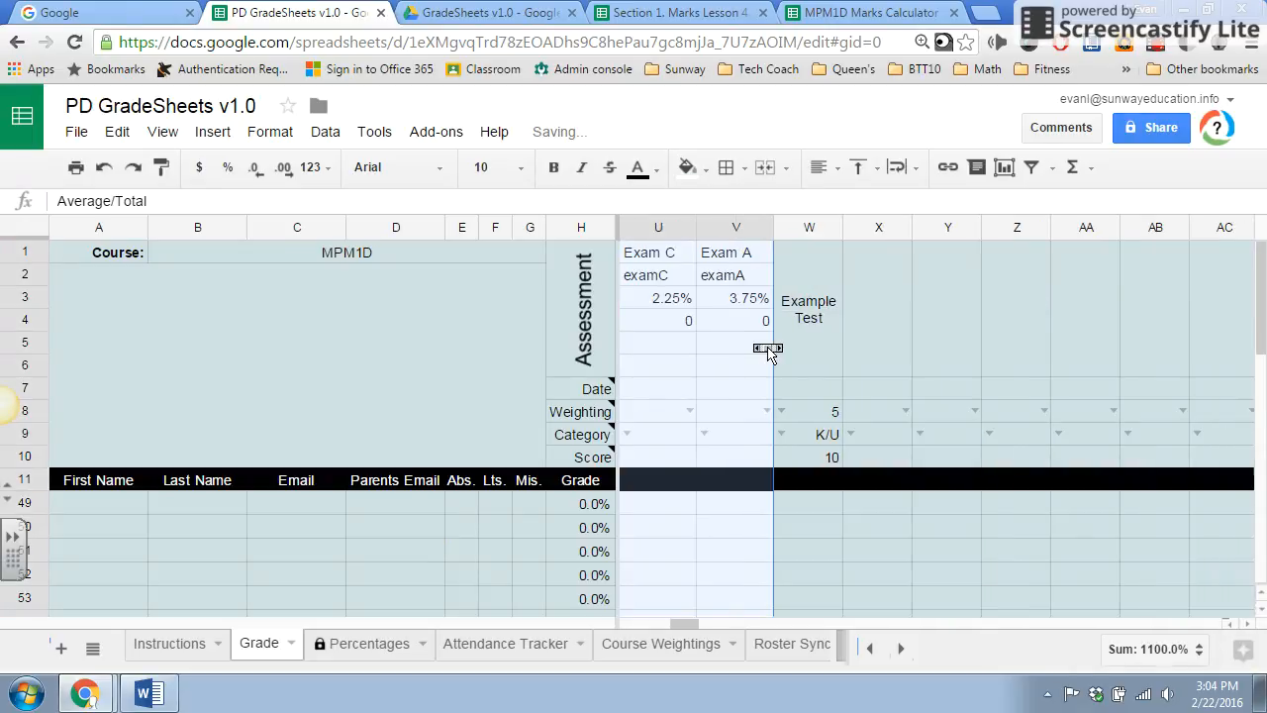
scroll(768, 354, "left", 5)
scroll(765, 356, "down", 10)
scroll(763, 358, "up", 3)
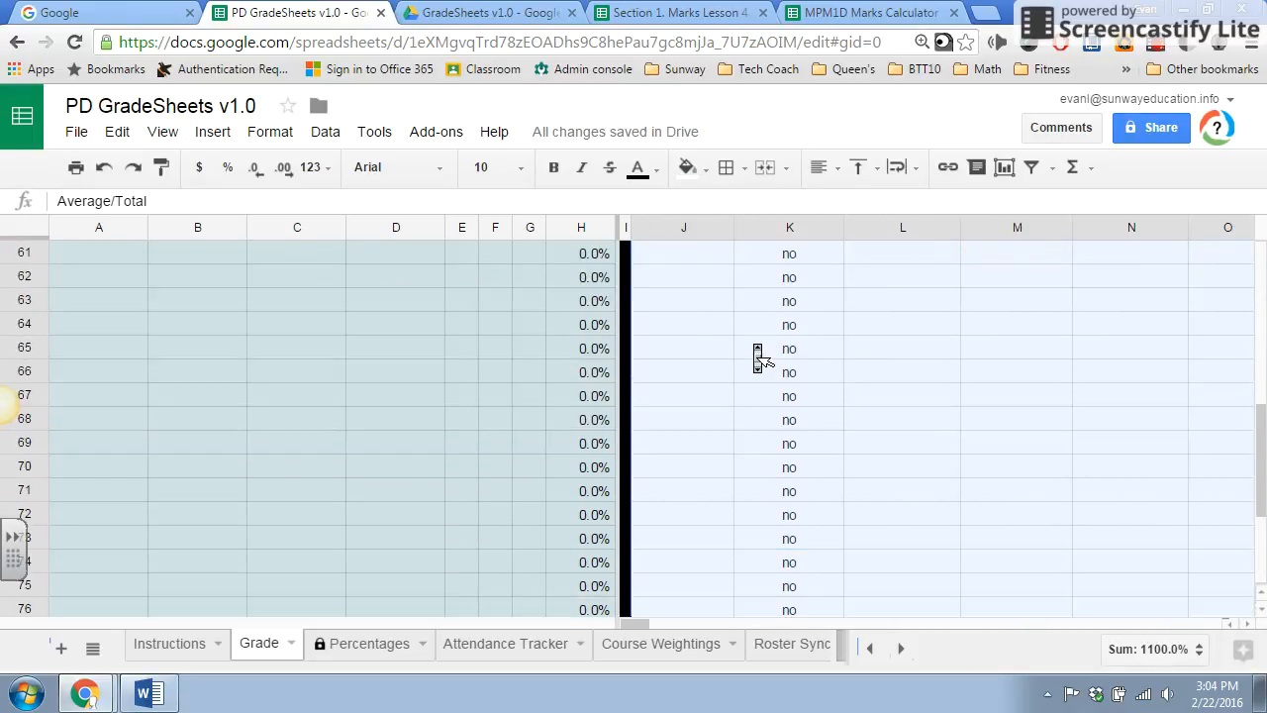
scroll(763, 359, "up", 5)
scroll(763, 354, "right", 10)
scroll(767, 354, "left", 6)
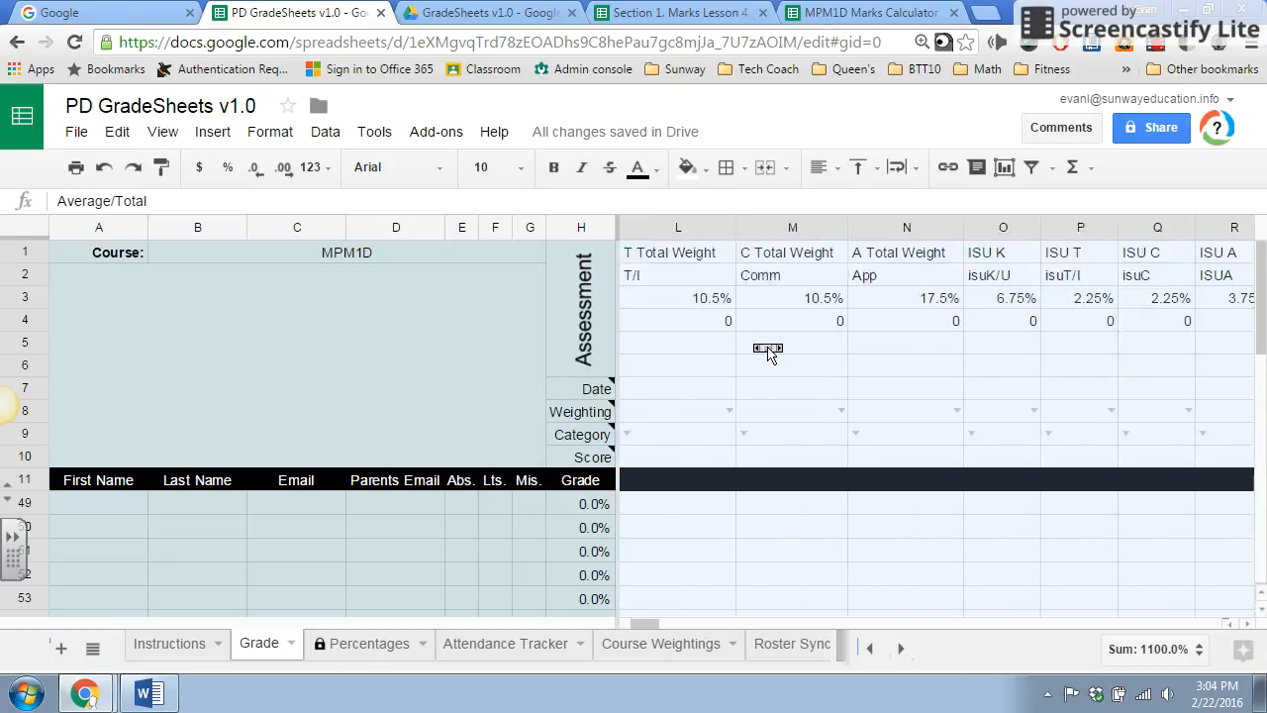
scroll(767, 353, "left", 2)
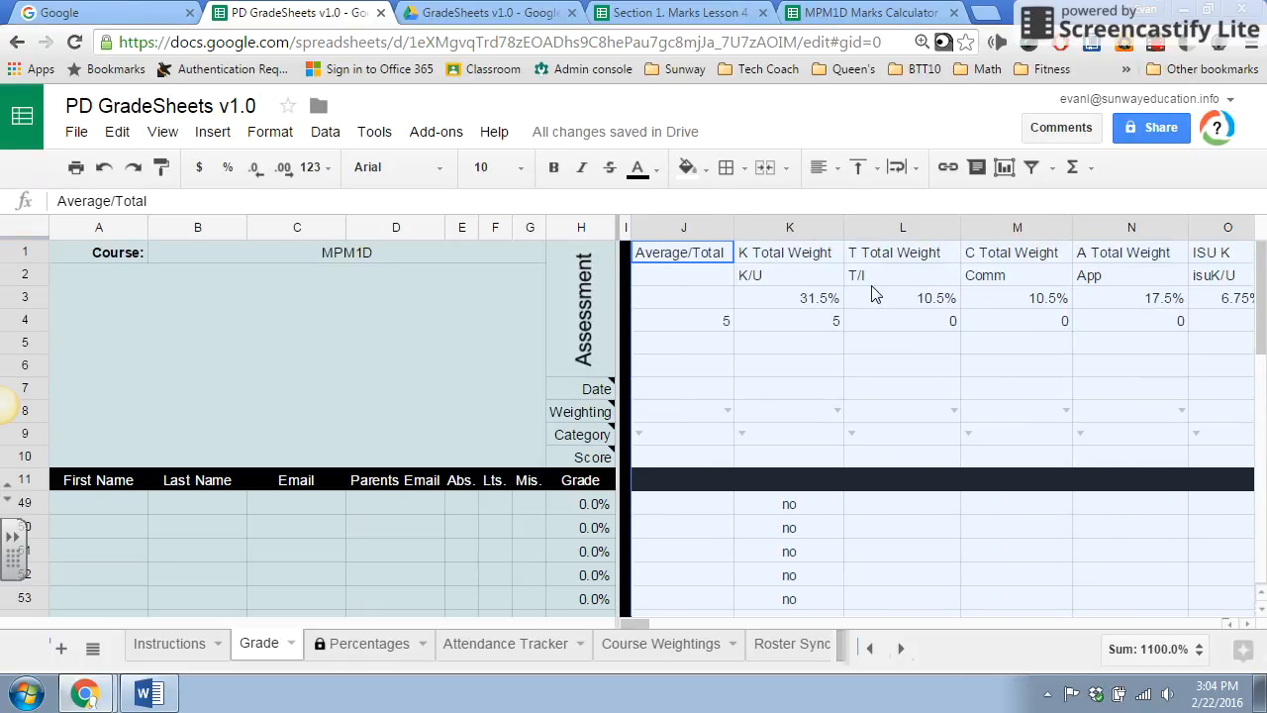
scroll(884, 294, "right", 10)
scroll(891, 294, "left", 6)
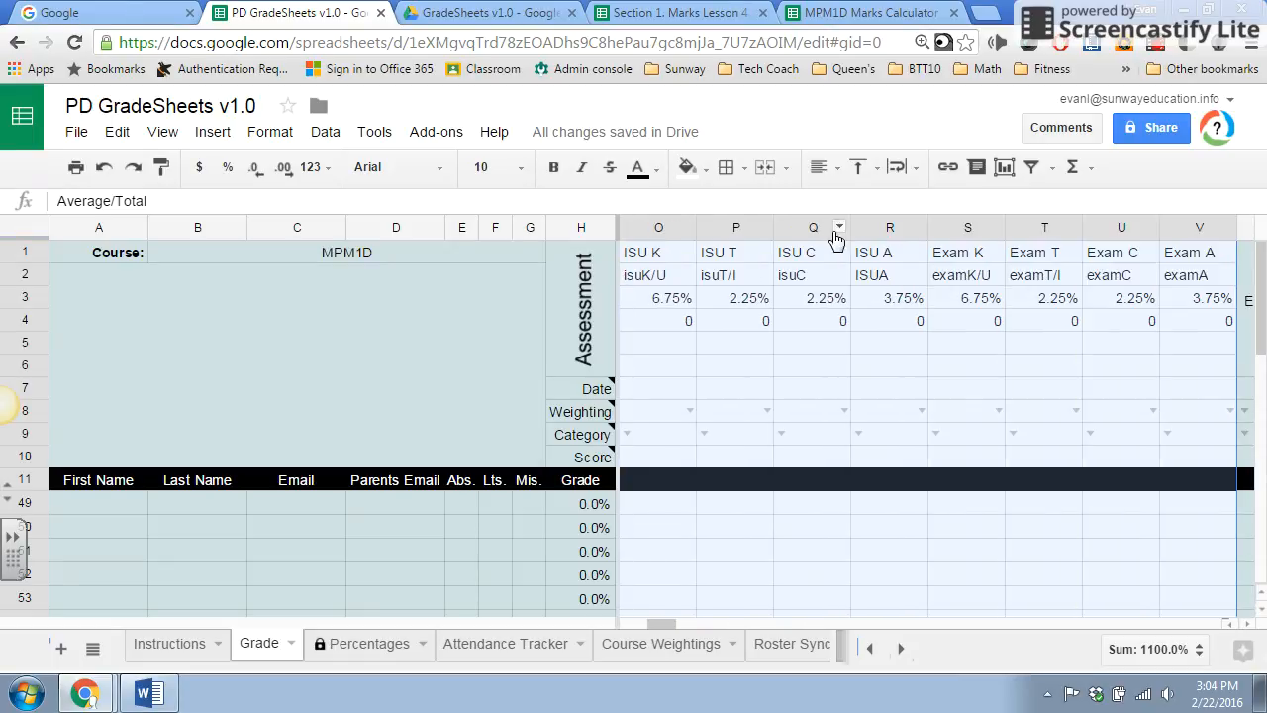
Hide columns J through V on the Grade sheet.
right_click(806, 239)
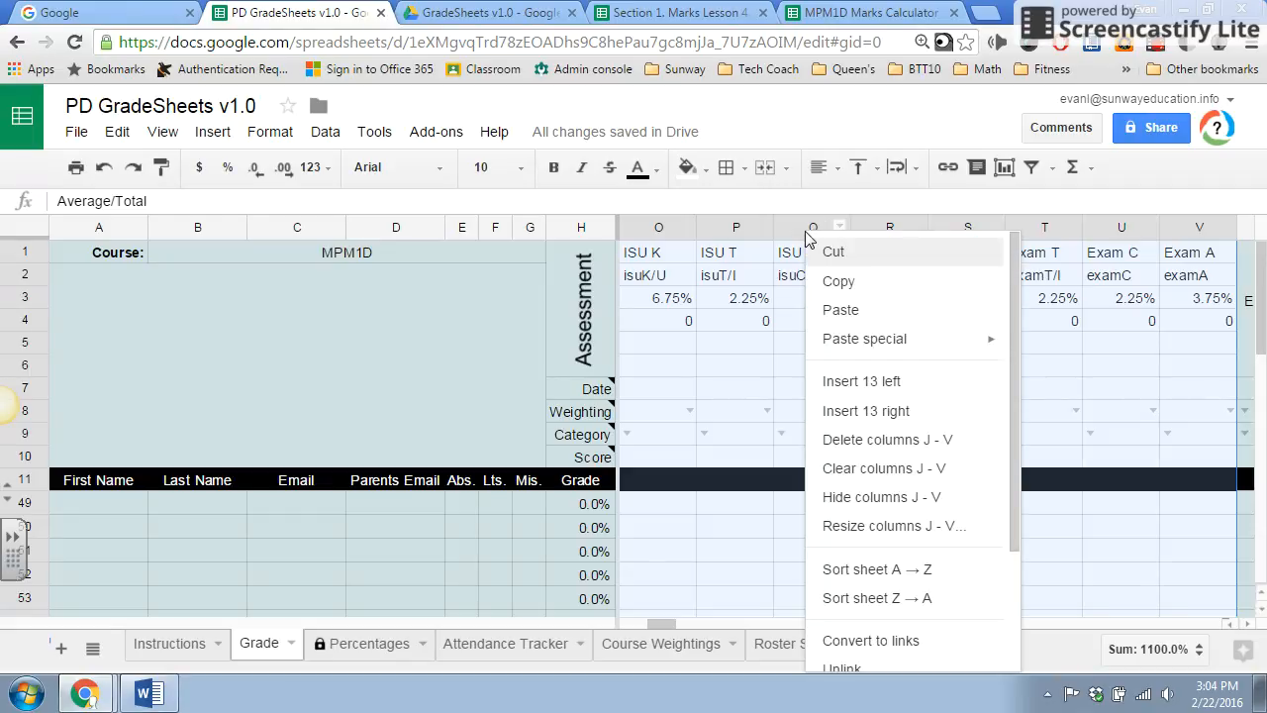
left_click(904, 498)
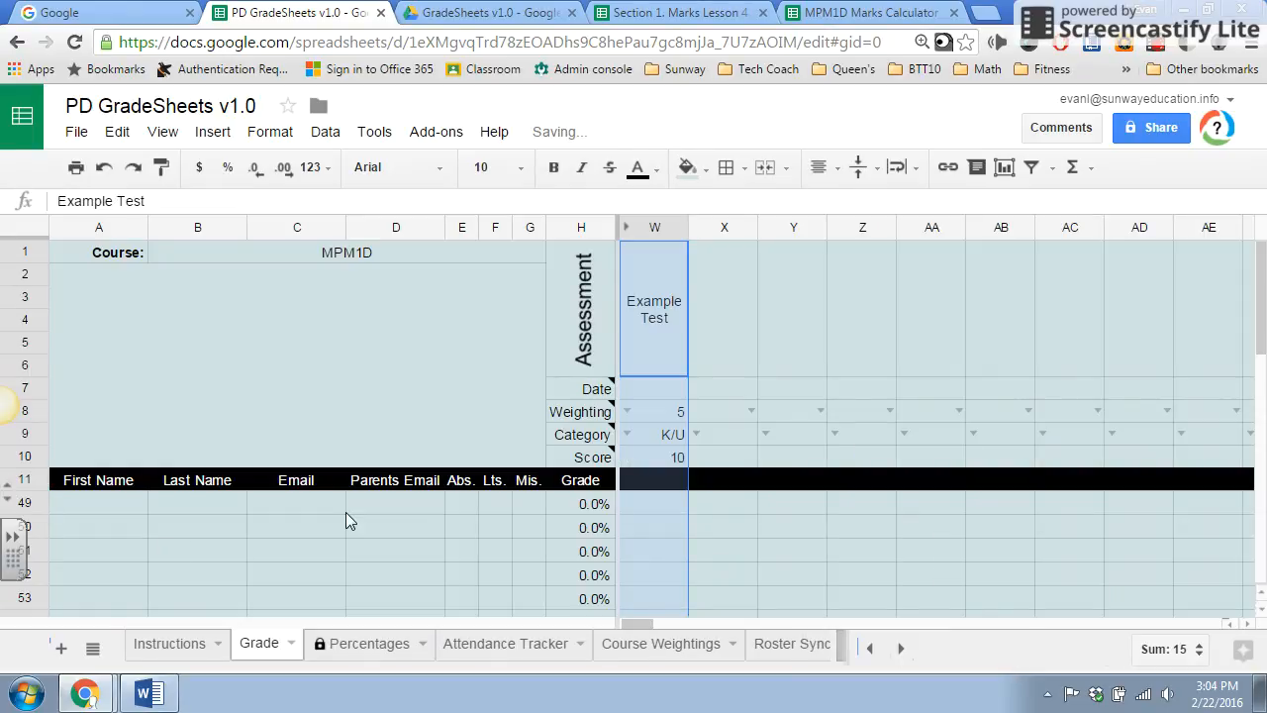
scroll(416, 528, "down", 2)
scroll(416, 528, "up", 2)
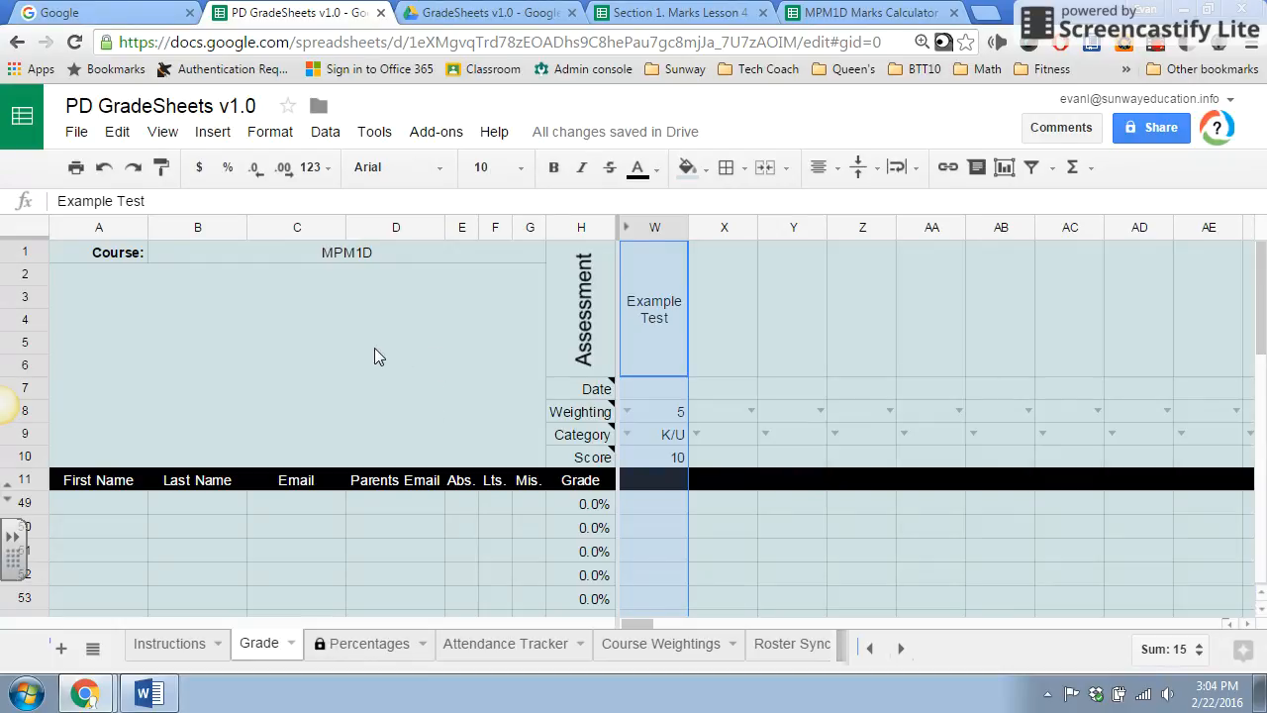
Launch the rosterSync - Teacher Edition add-on with the Roster Sync sheet open.
left_click(106, 504)
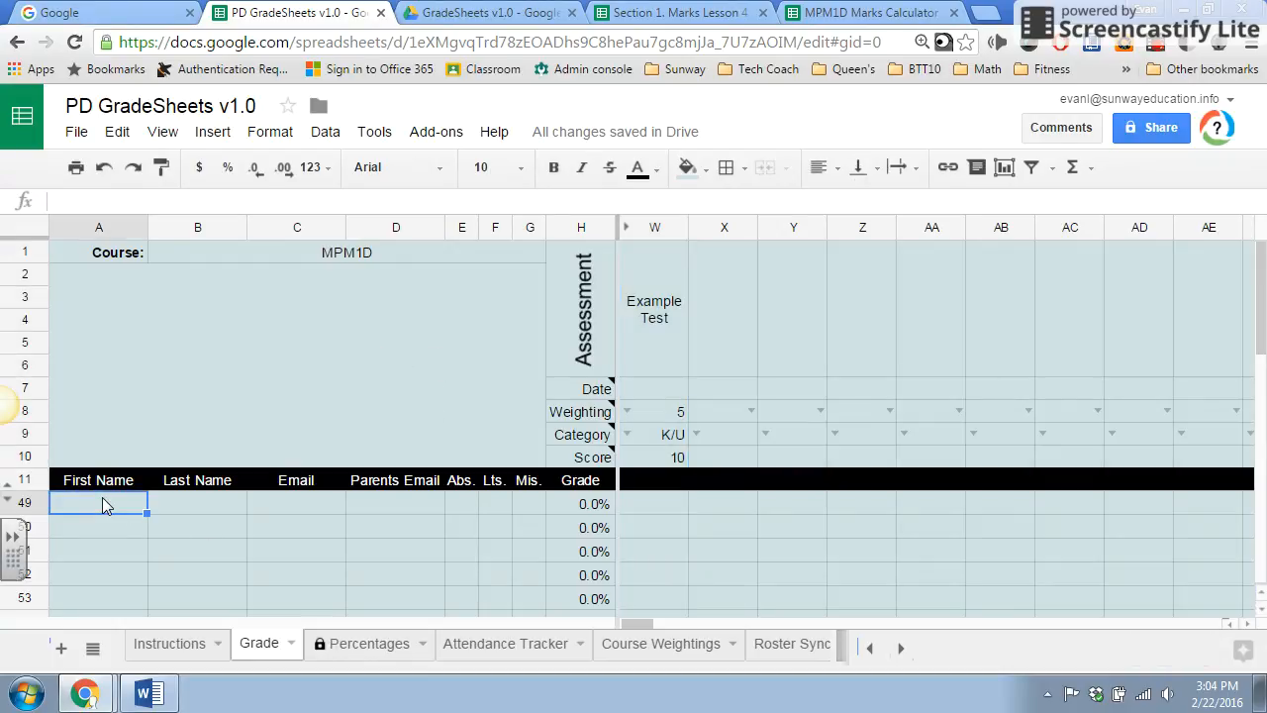
left_click(770, 643)
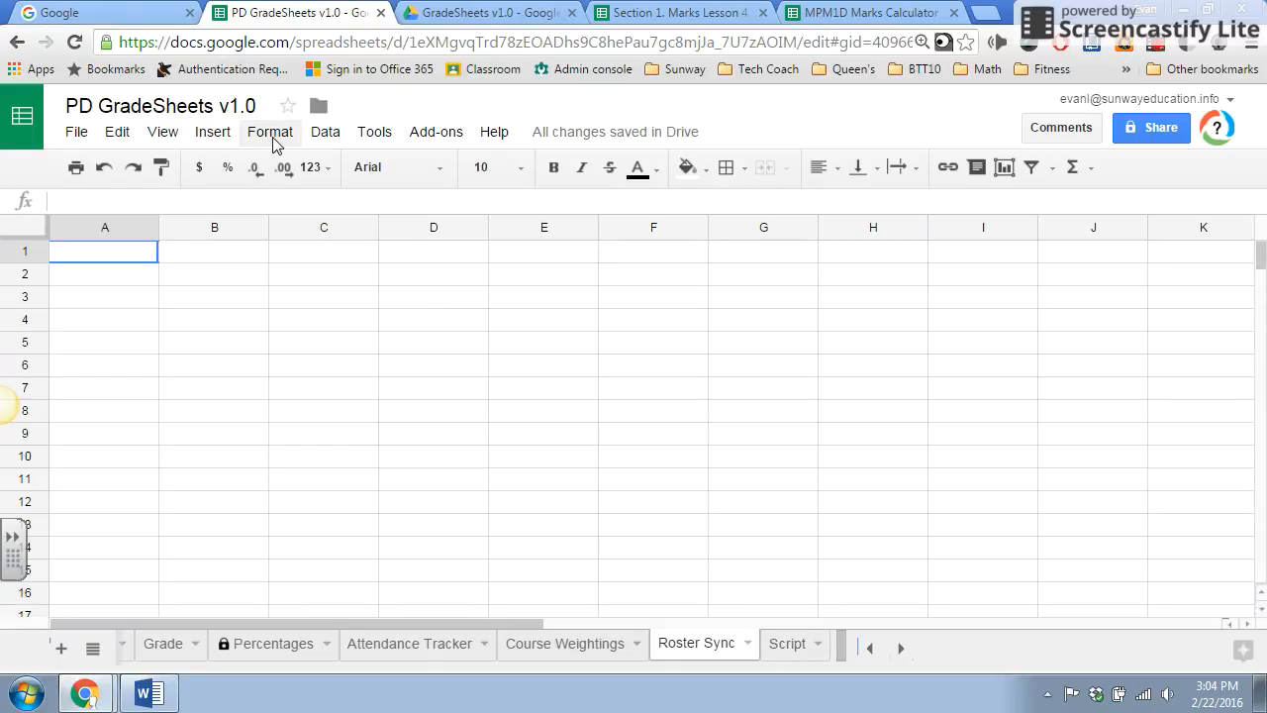
left_click(437, 136)
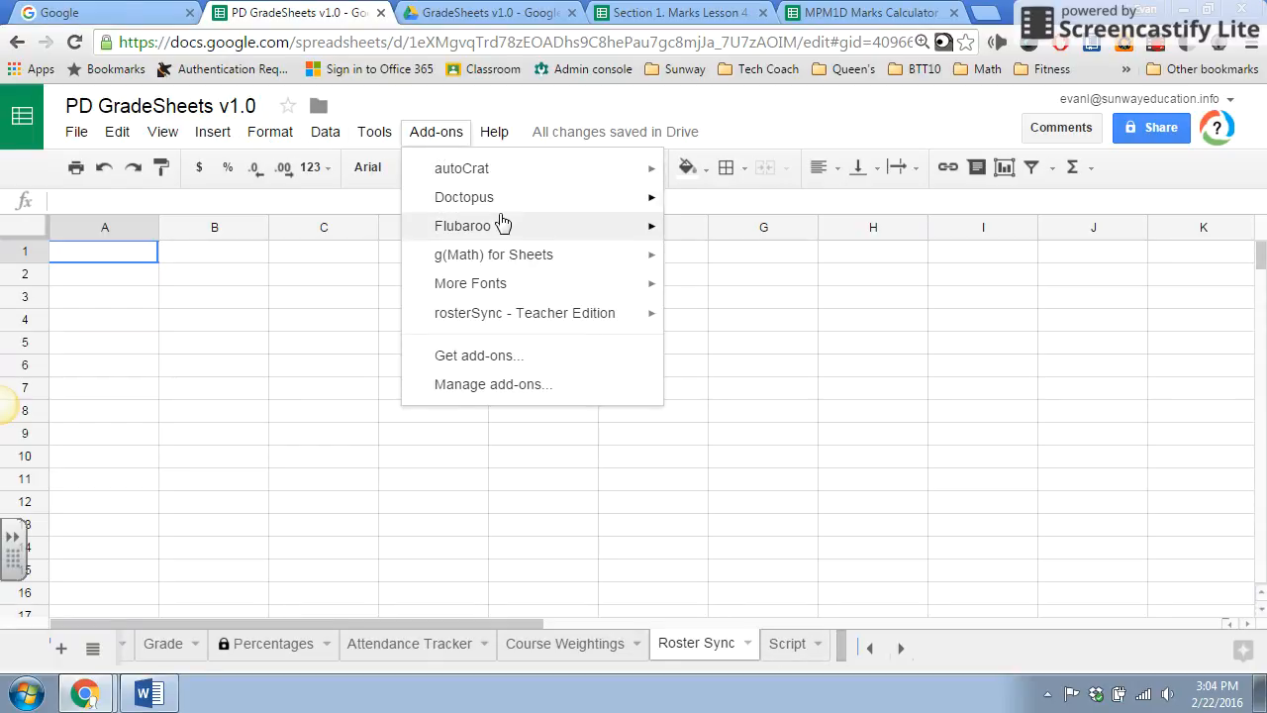
mouse_move(473, 315)
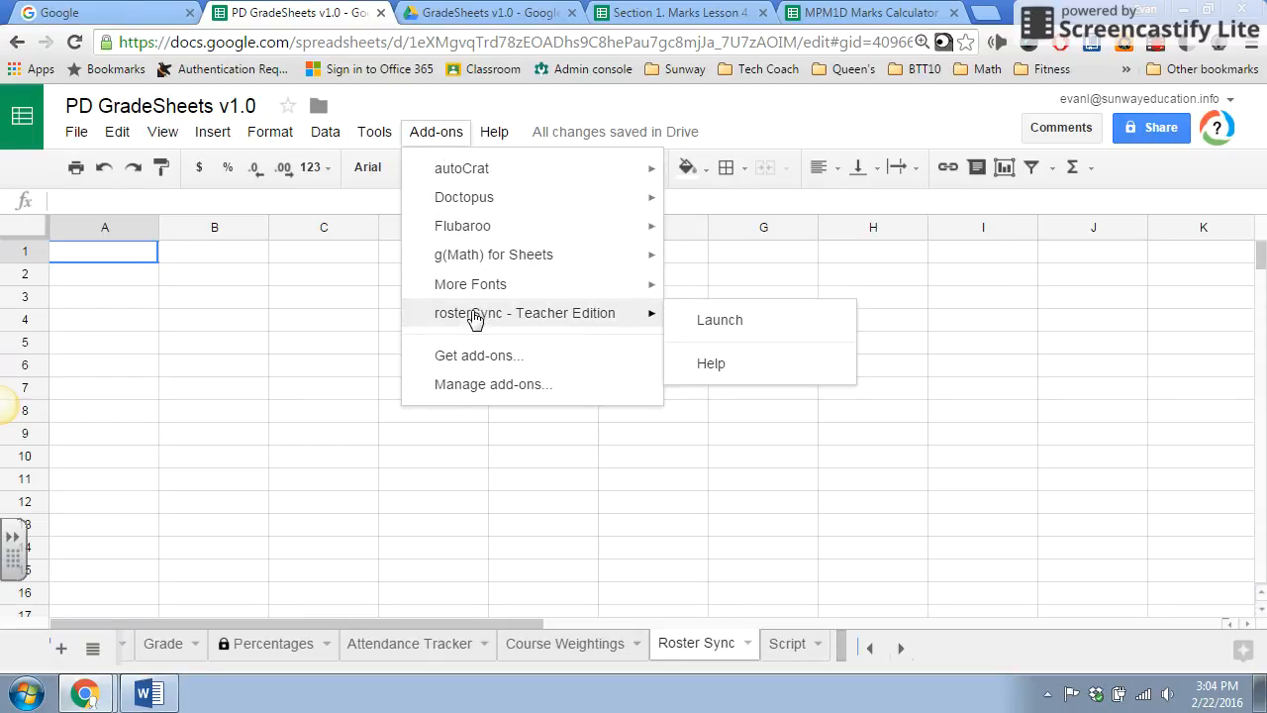
left_click(720, 320)
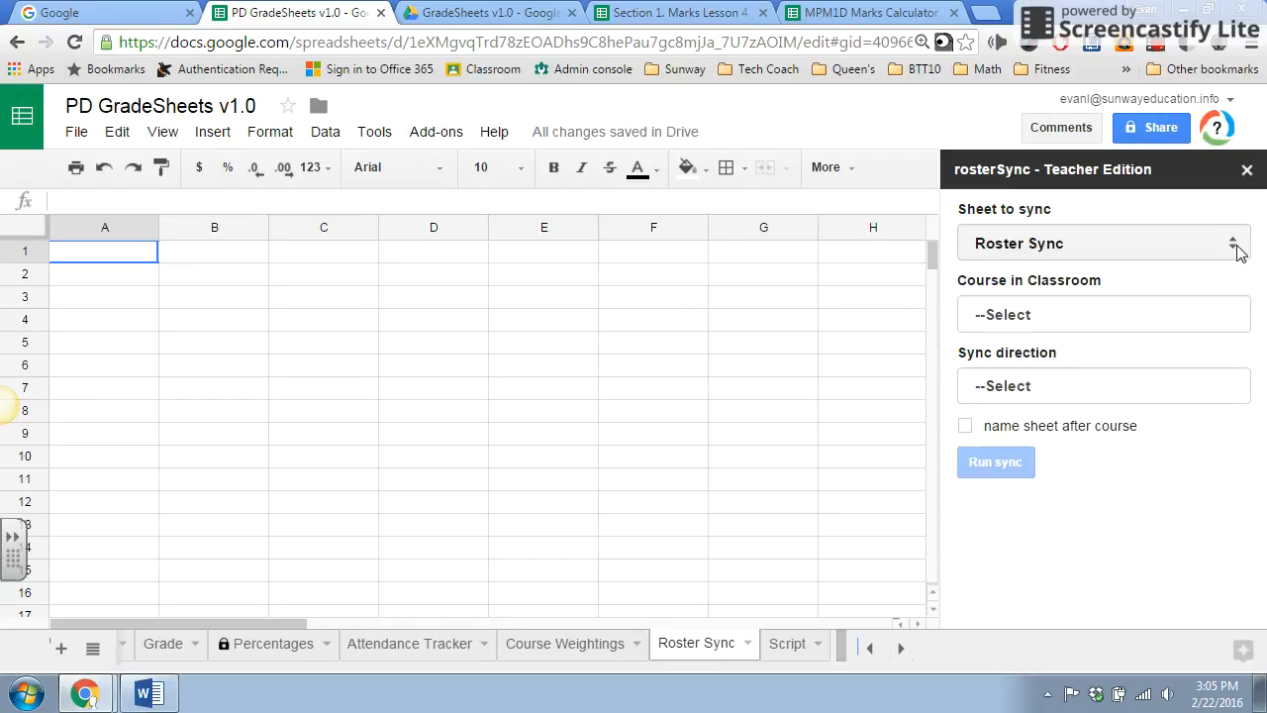
Run a roster sync of the course Doctopus Training Class - 1 from Classroom to Sheet.
left_click(1137, 309)
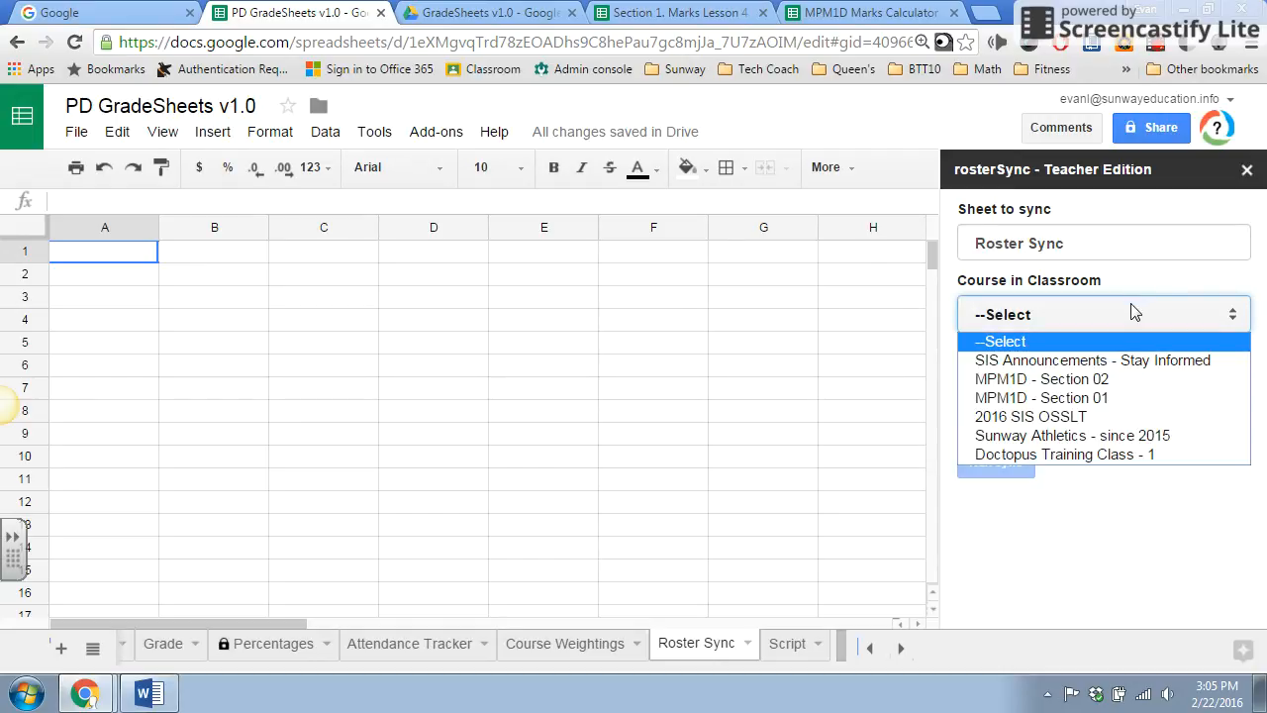
left_click(1065, 453)
left_click(1057, 387)
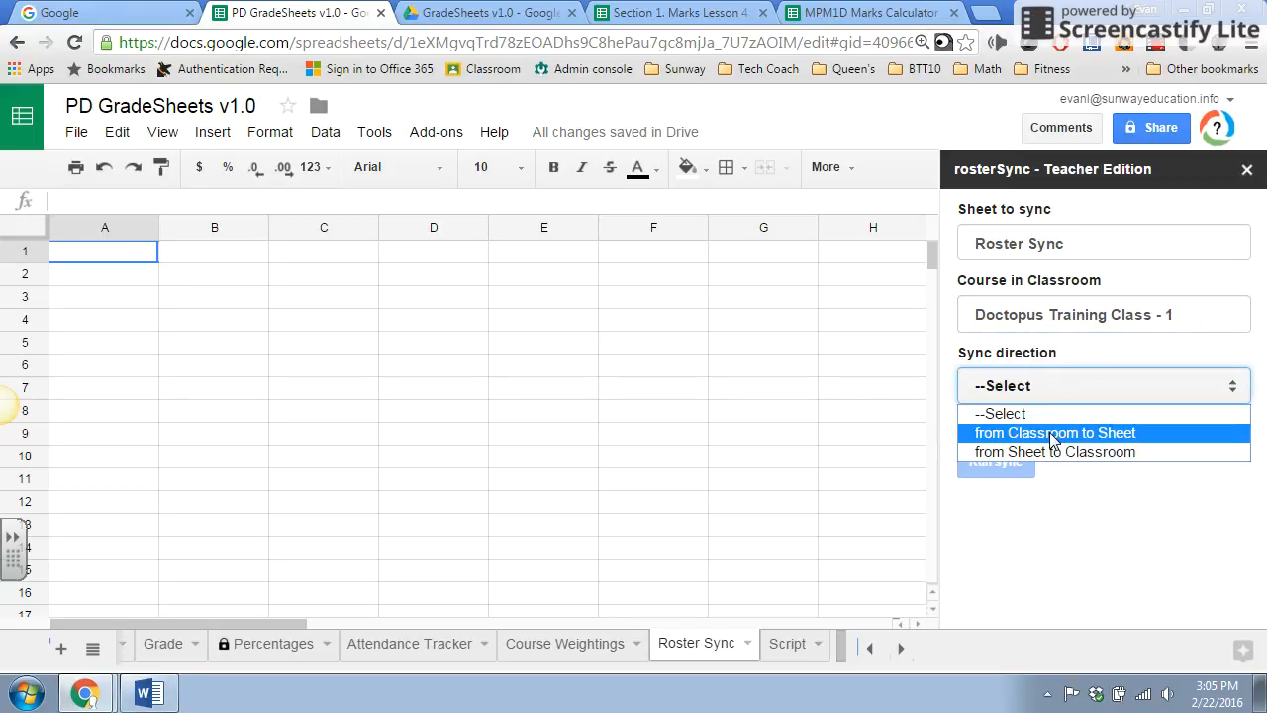
left_click(1053, 436)
left_click(988, 466)
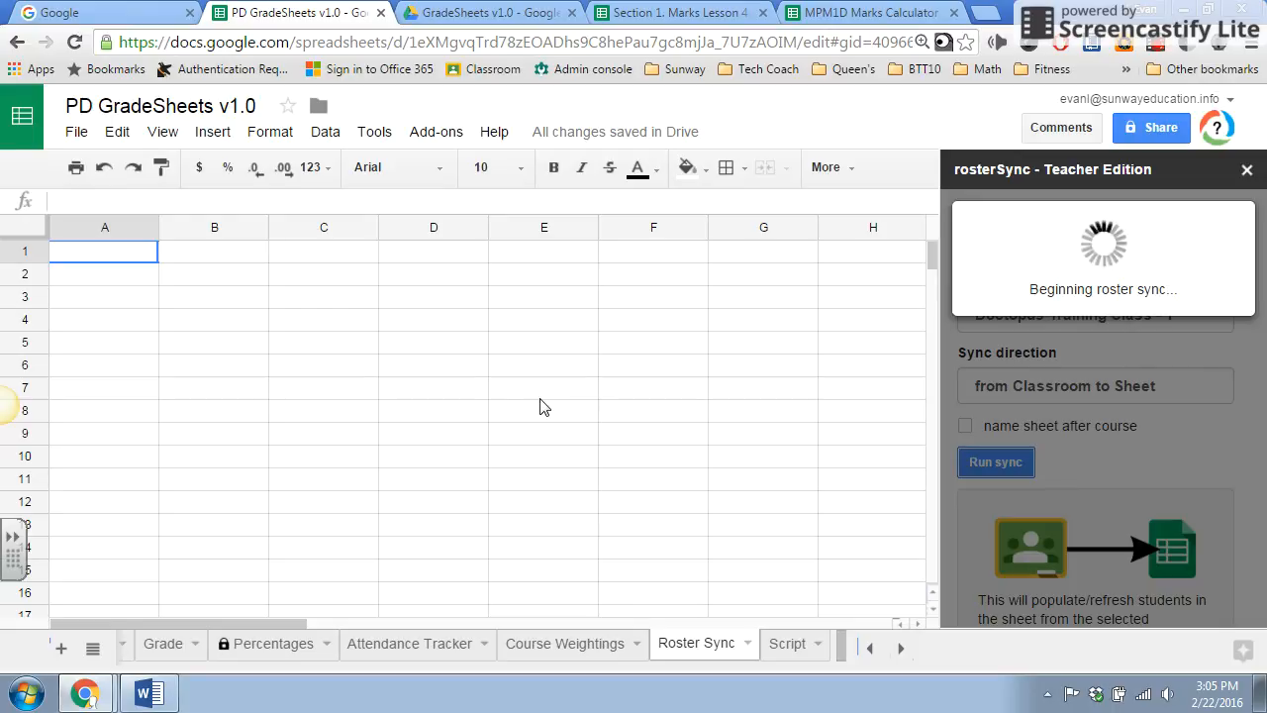
left_click(1159, 46)
left_click(911, 291)
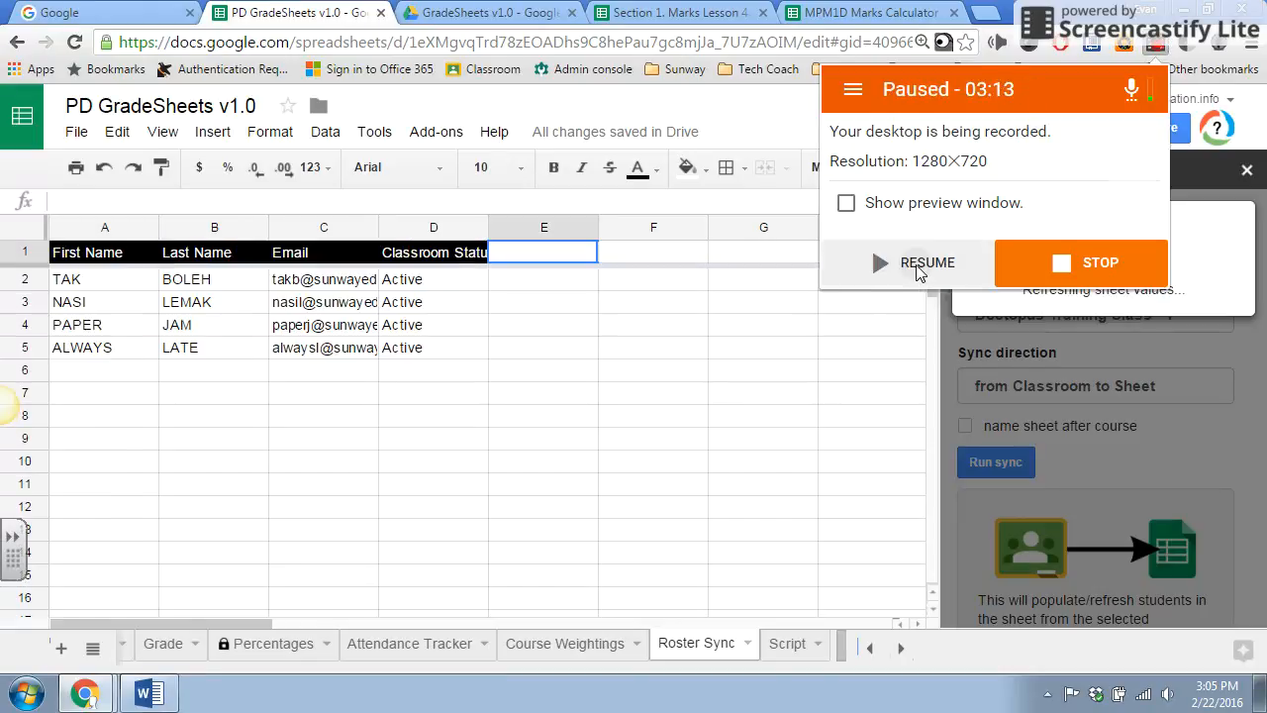
left_click(917, 285)
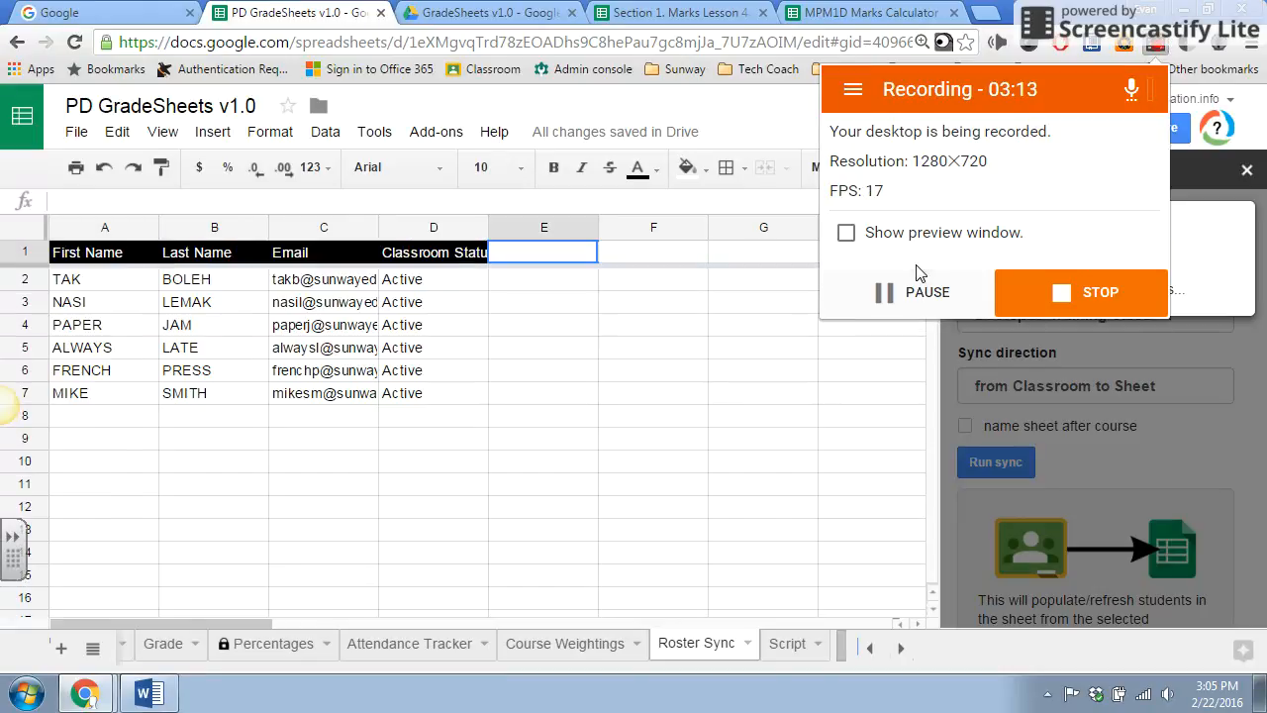
left_click(585, 432)
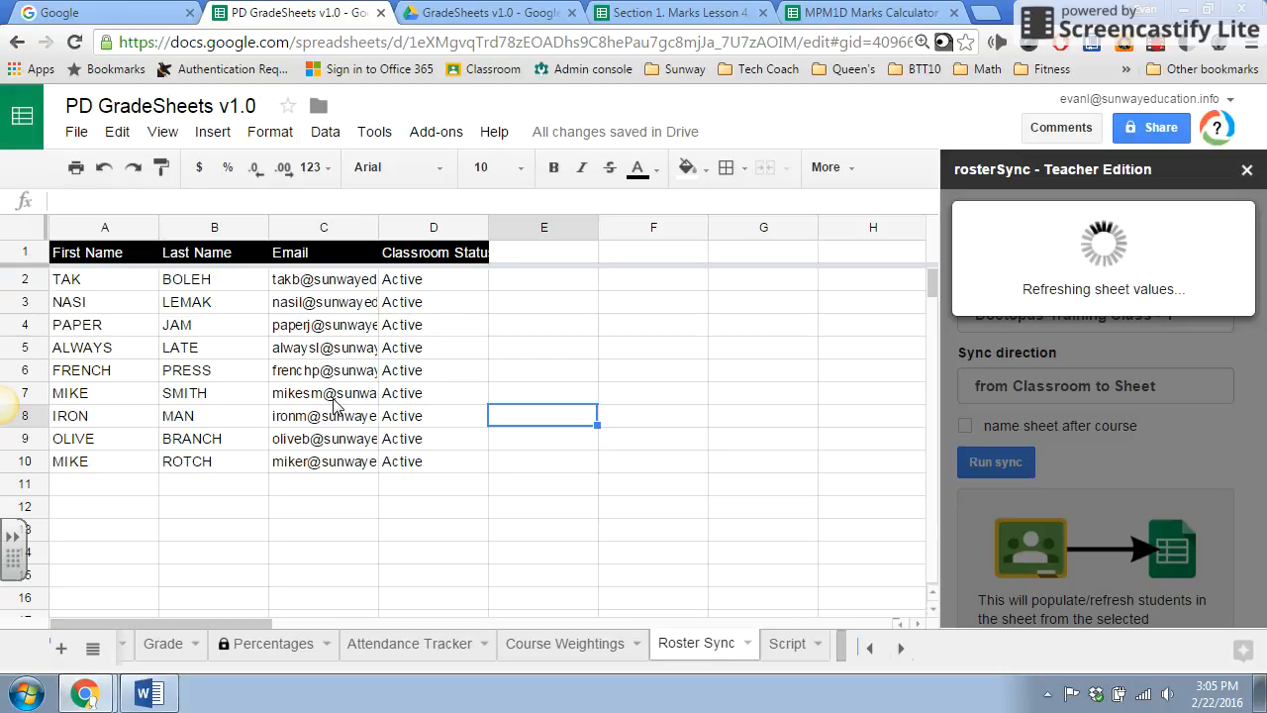
Review the student names, emails and Classroom status imported into the Roster Sync sheet.
scroll(280, 442, "down", 1)
scroll(279, 442, "up", 1)
scroll(280, 442, "down", 5)
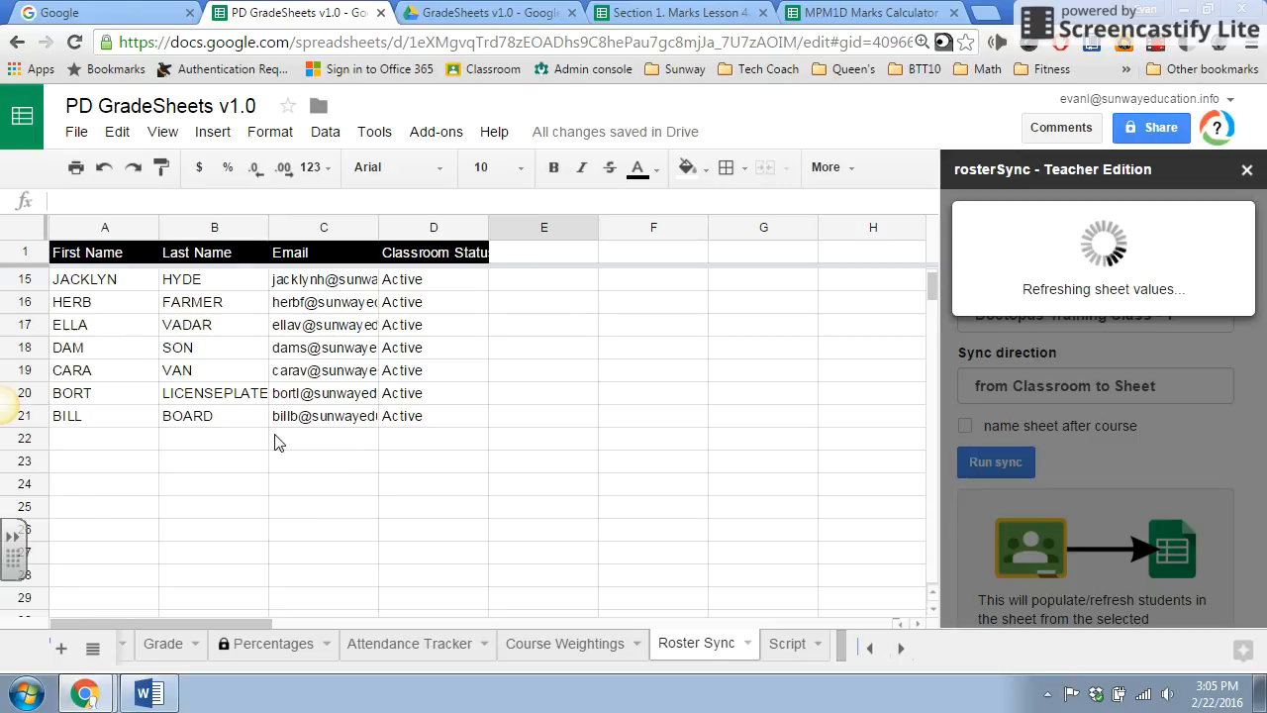
scroll(420, 461, "up", 4)
scroll(420, 460, "down", 1)
scroll(420, 460, "down", 3)
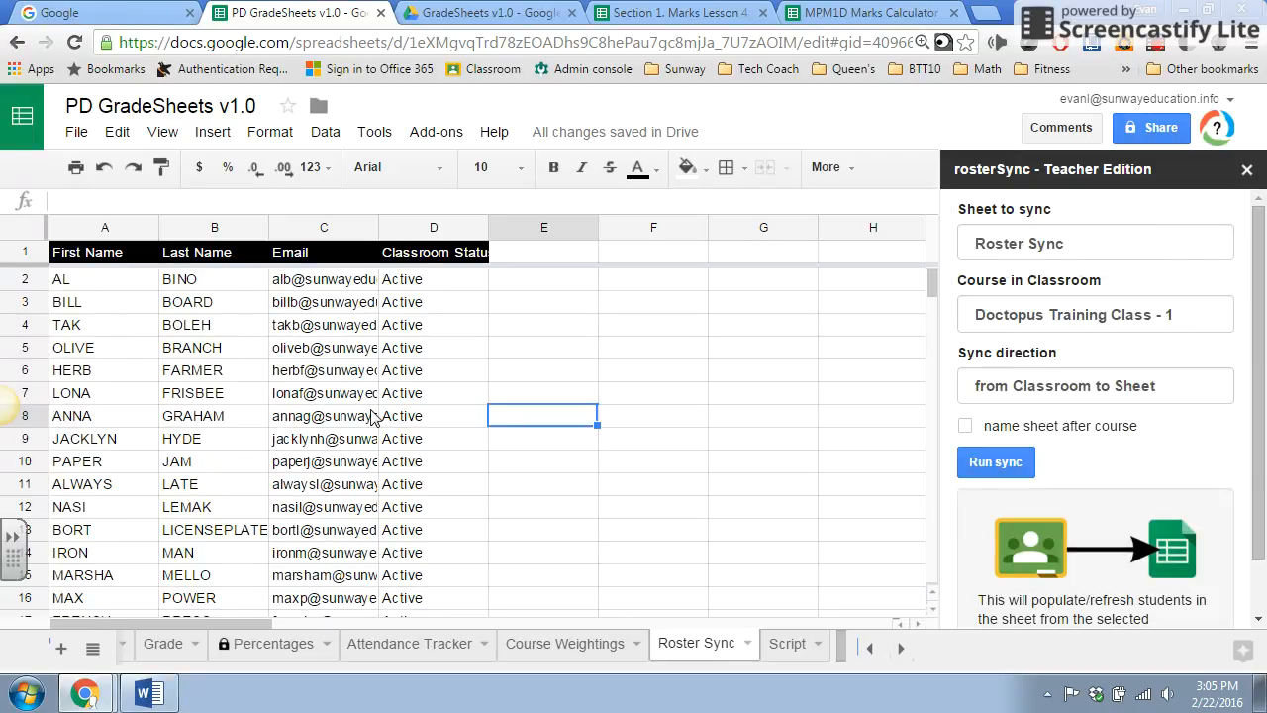
left_click(443, 288)
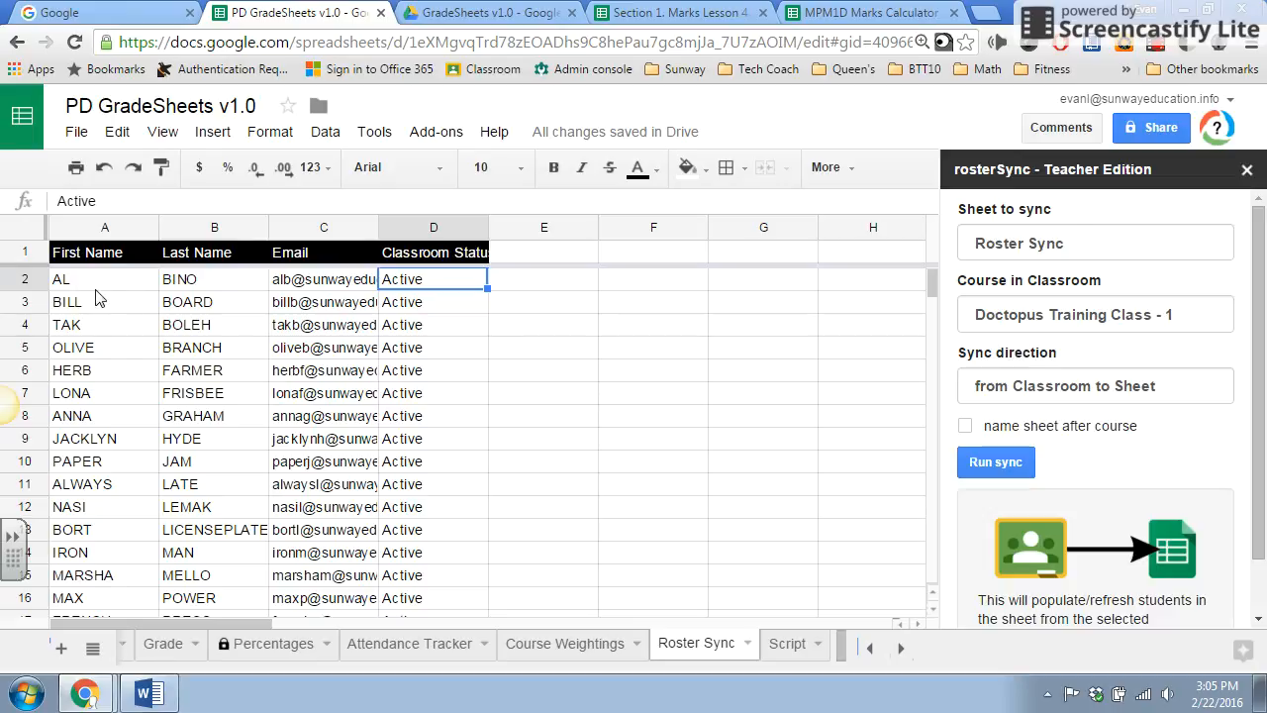
Link cell A49 of the Grade sheet to the first student with ='Roster Sync'!A2, and close the rosterSync sidebar.
left_click(159, 651)
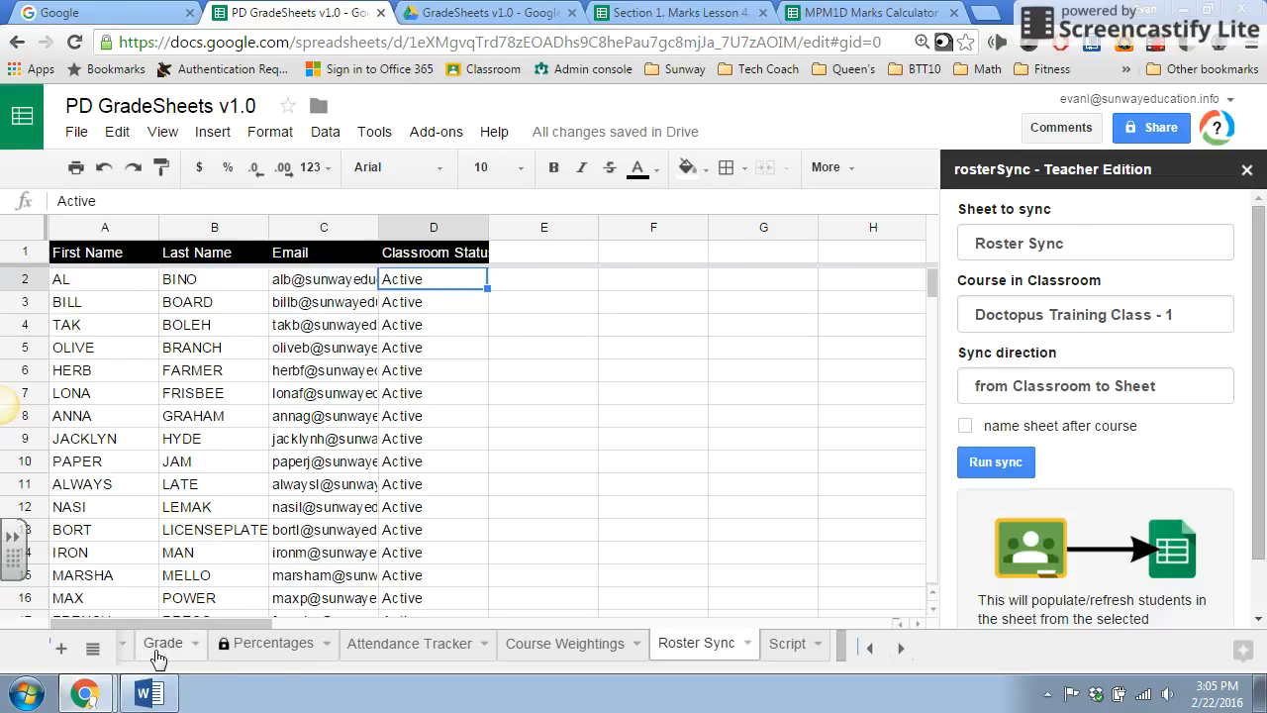
type("=")
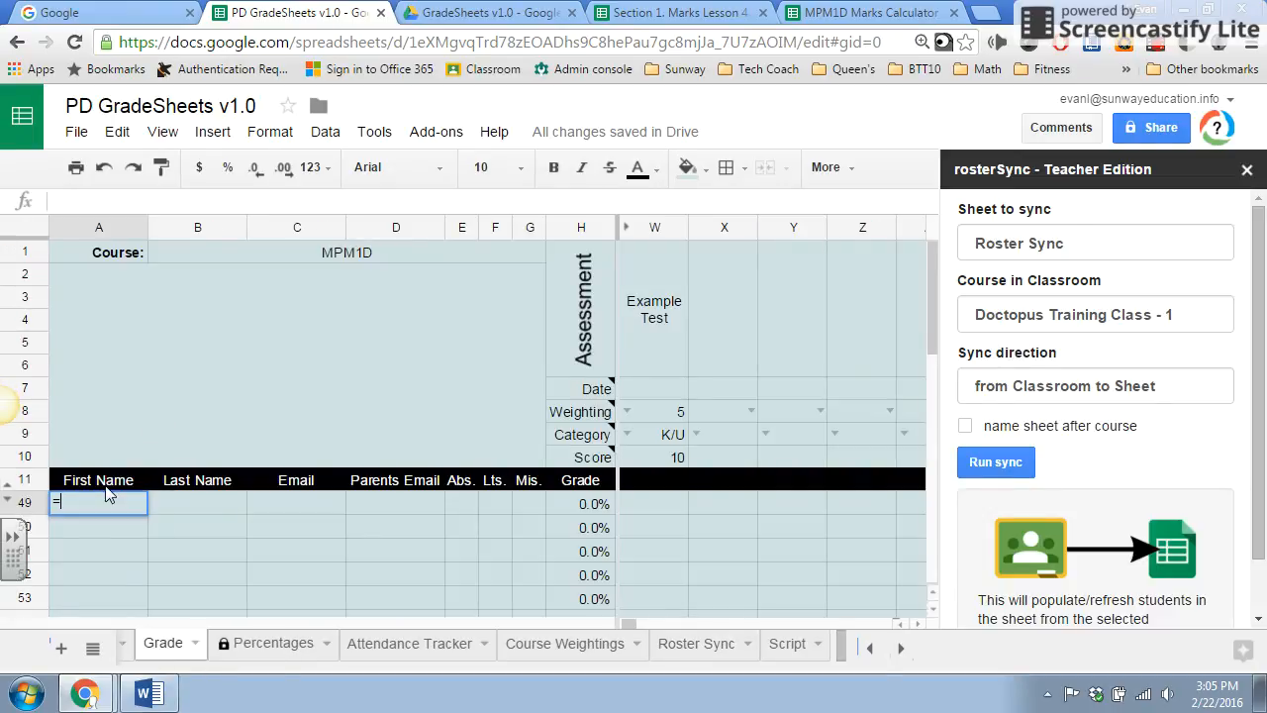
left_click(697, 646)
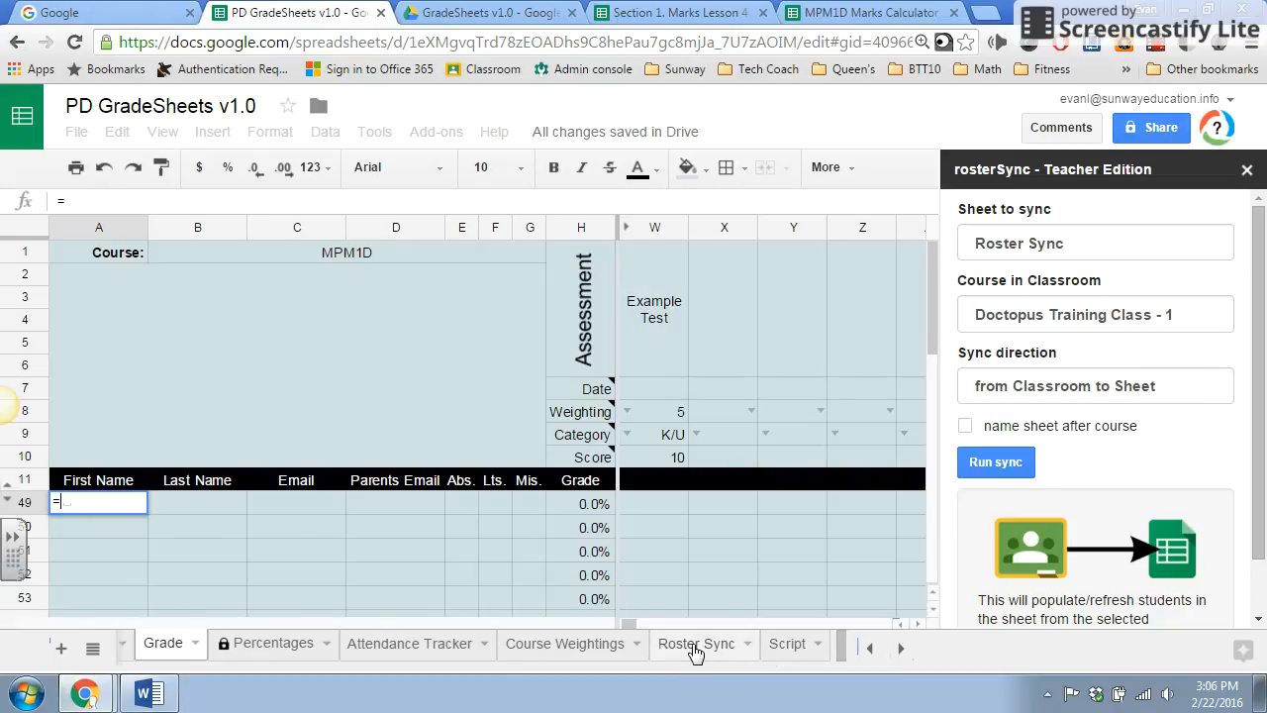
left_click(102, 283)
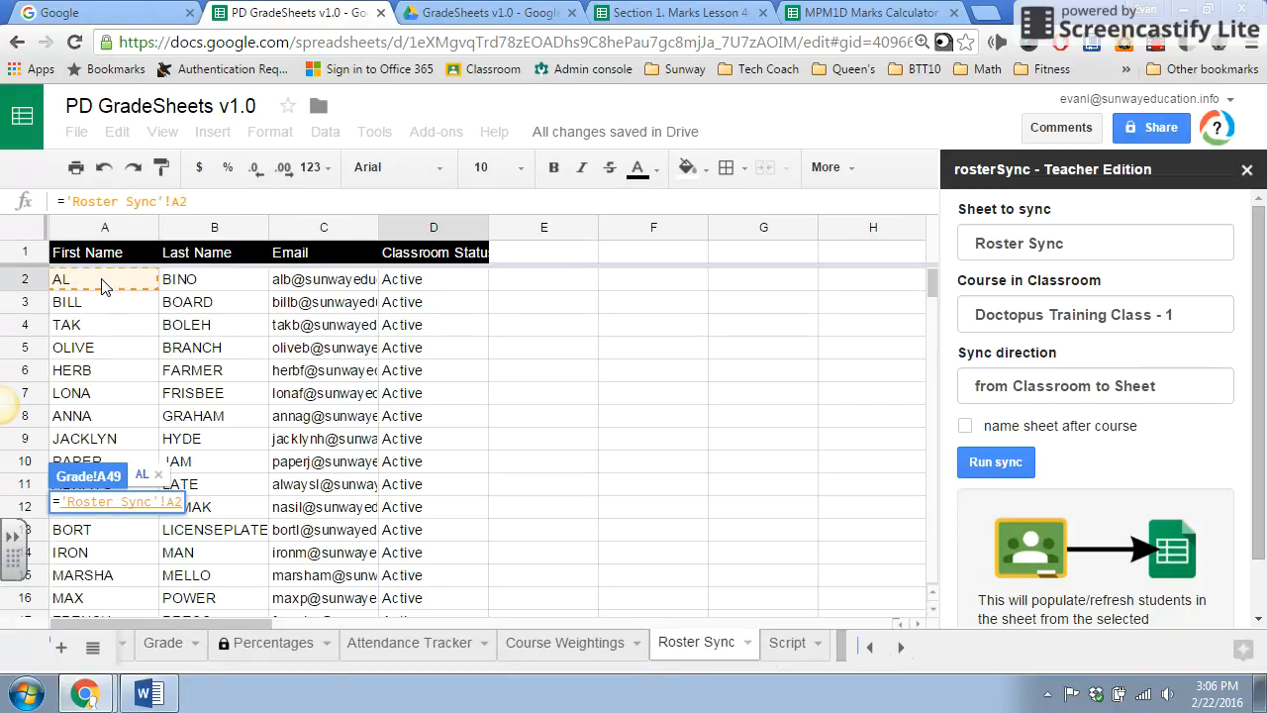
key("Return")
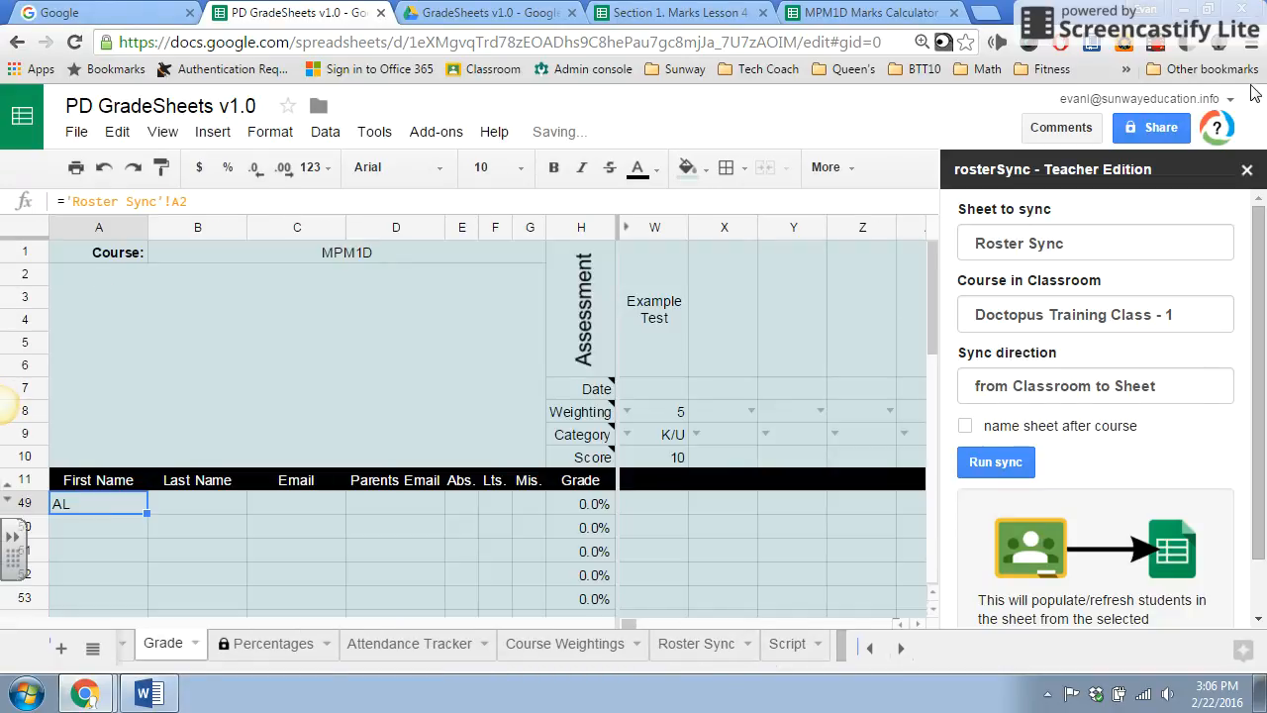
left_click(1247, 169)
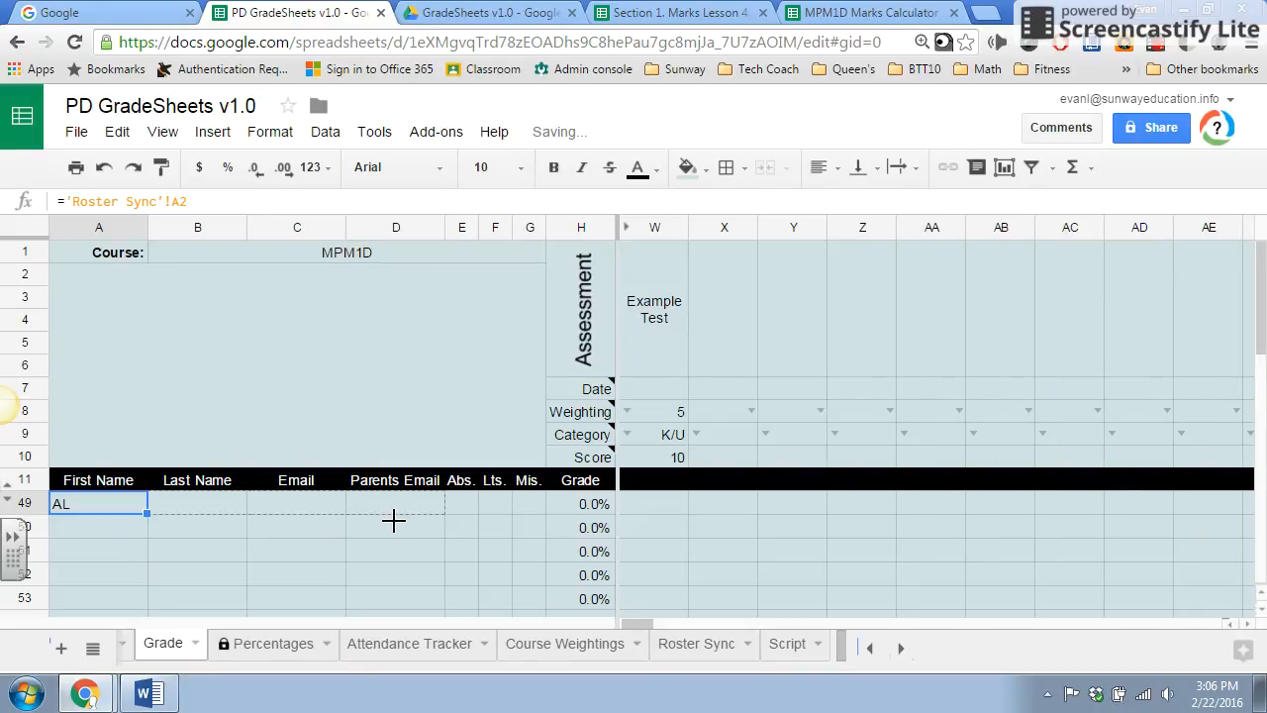
Fill the A49 roster formula across to column D and down through row 83 of the Grade sheet.
left_click_drag(393, 520, 414, 522)
left_click_drag(441, 645, 429, 608)
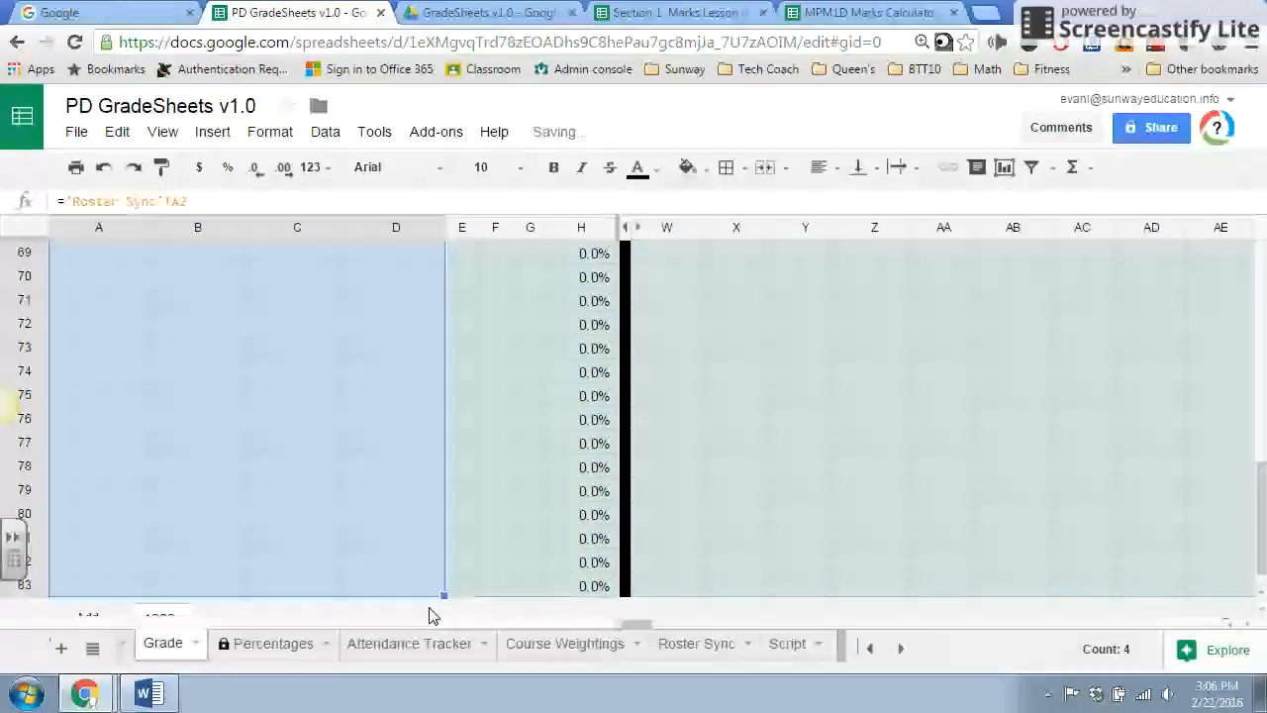
left_click(296, 468)
scroll(300, 475, "up", 3)
scroll(297, 479, "up", 5)
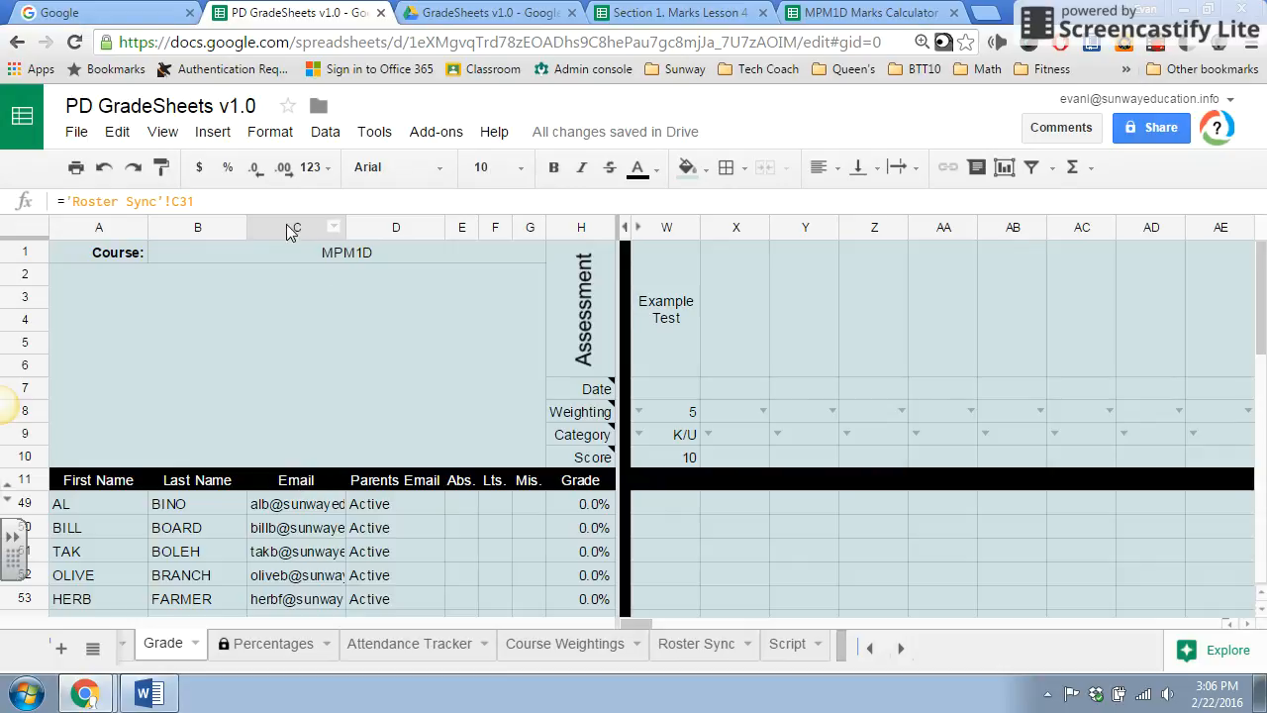
Hide columns C and D, Email and Parents Email, on the Grade sheet.
left_click(291, 228)
left_click(388, 226, "shift")
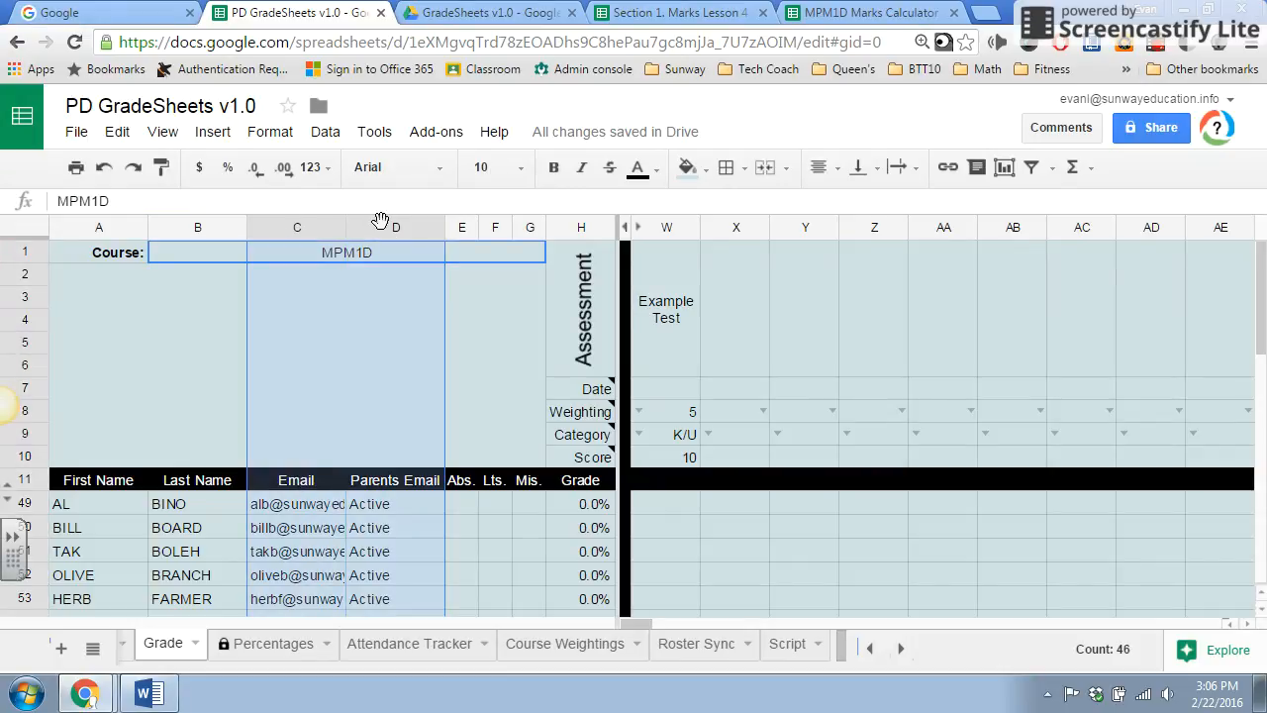
right_click(380, 219)
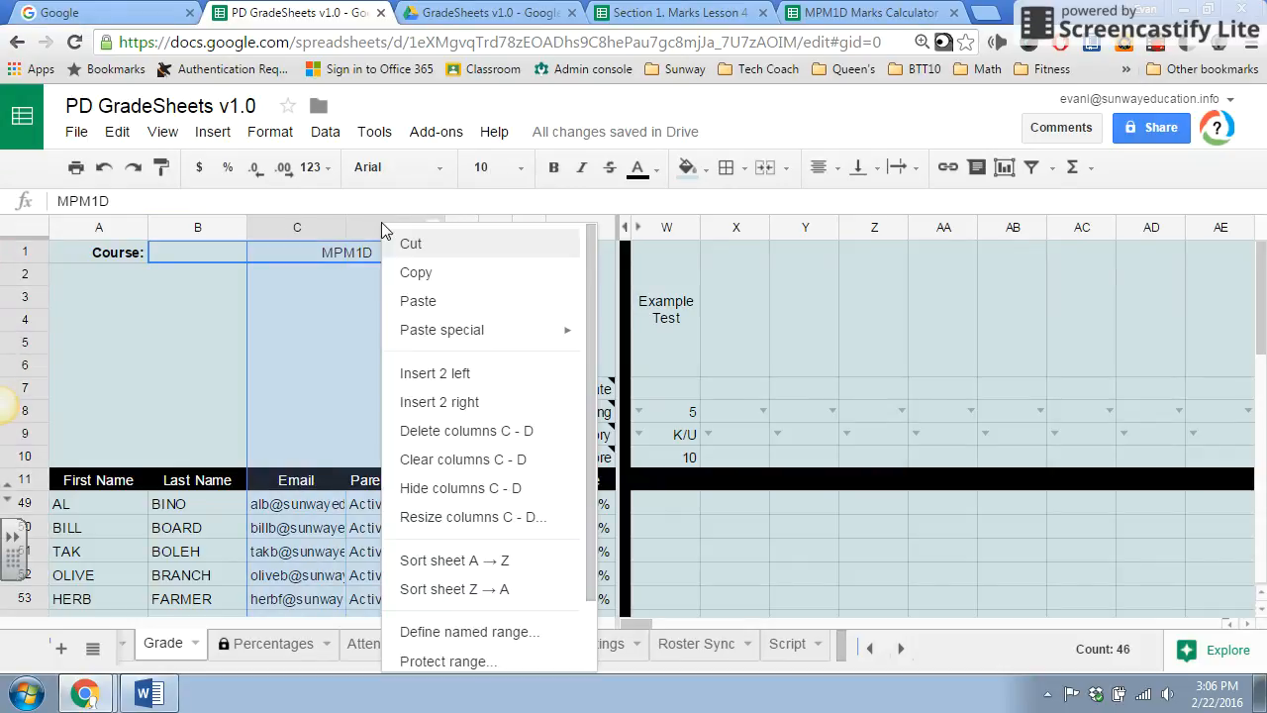
left_click(453, 486)
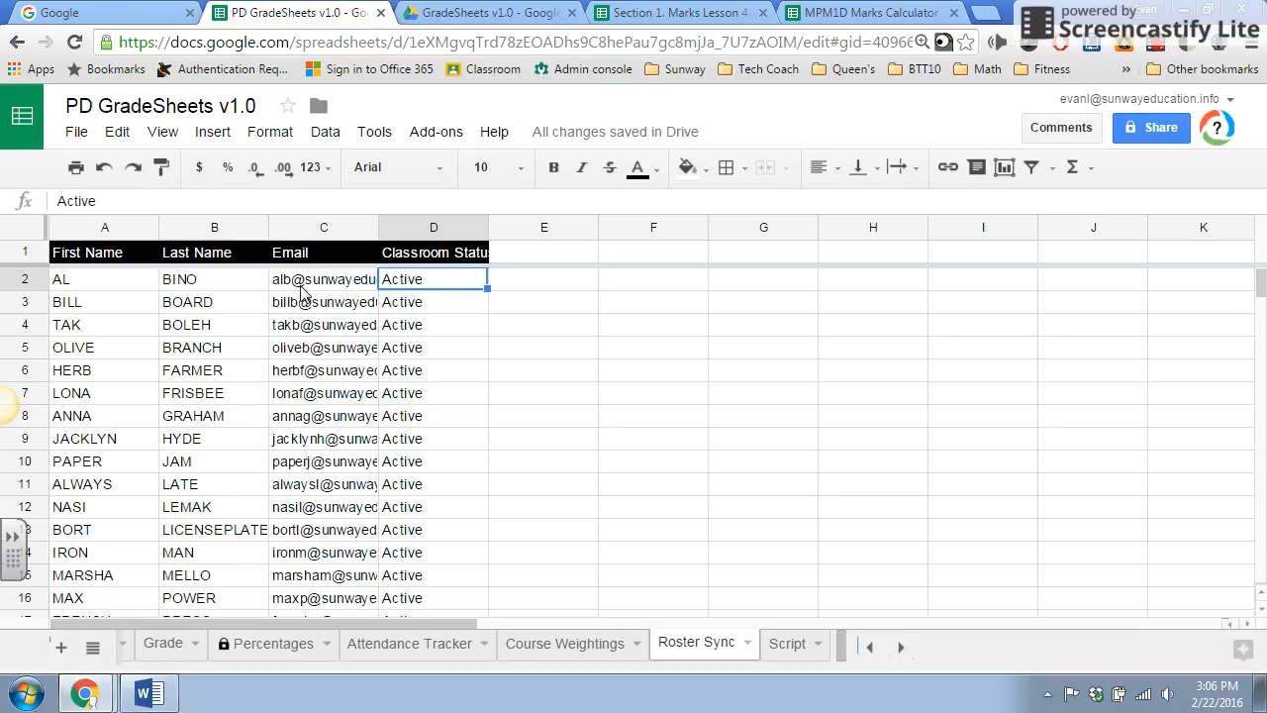
Examine the first student's email and status on Roster Sync, plus the absence formula and Example Test column on the Grade sheet.
left_click(302, 287)
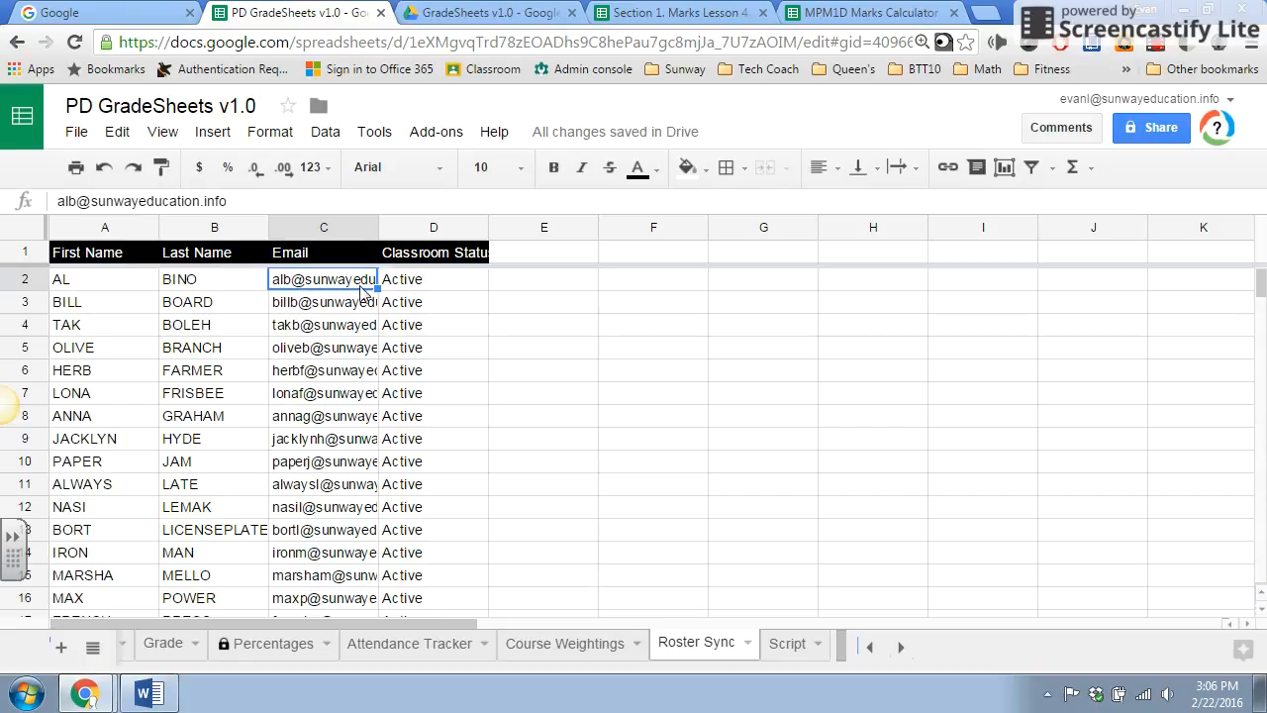
left_click(446, 287)
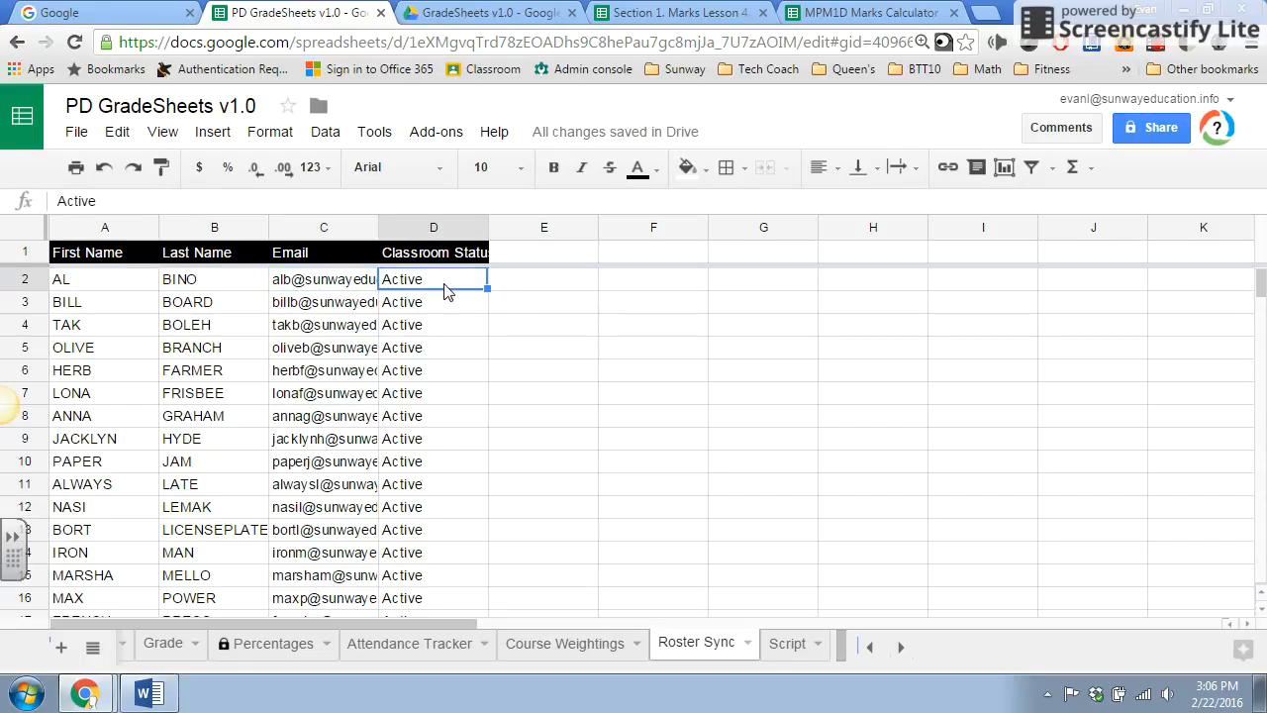
left_click(168, 651)
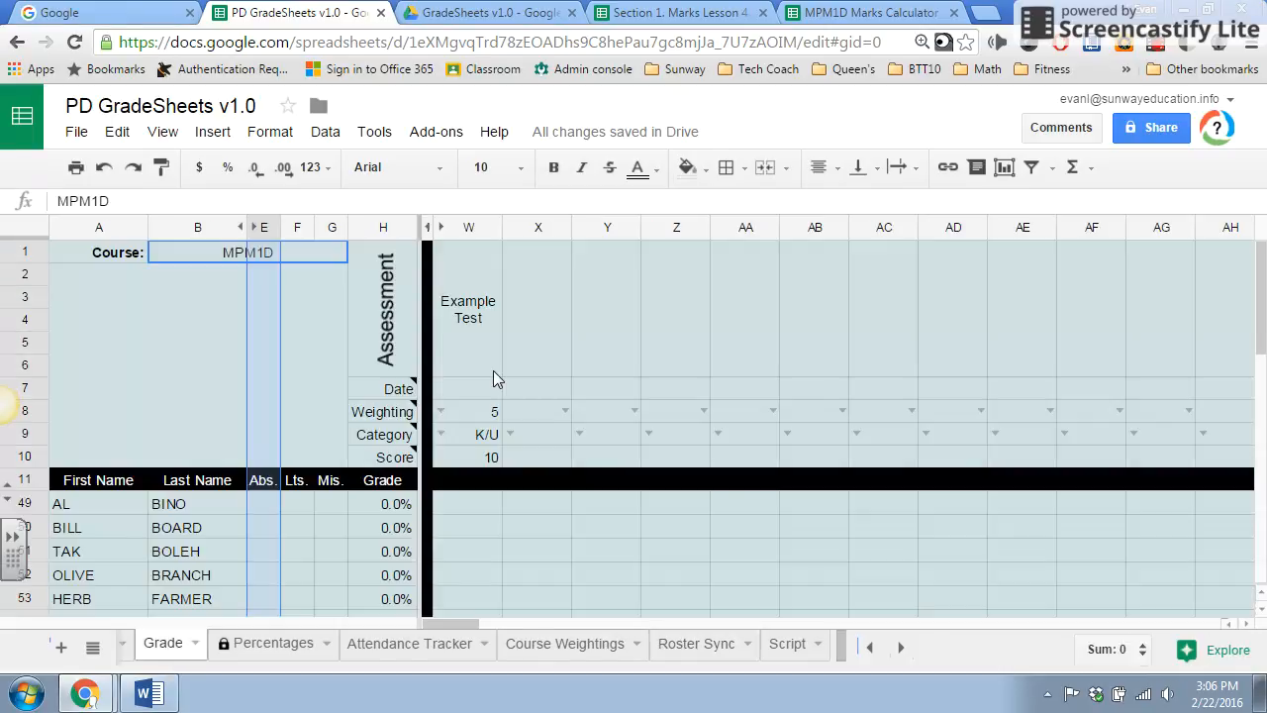
left_click(271, 530)
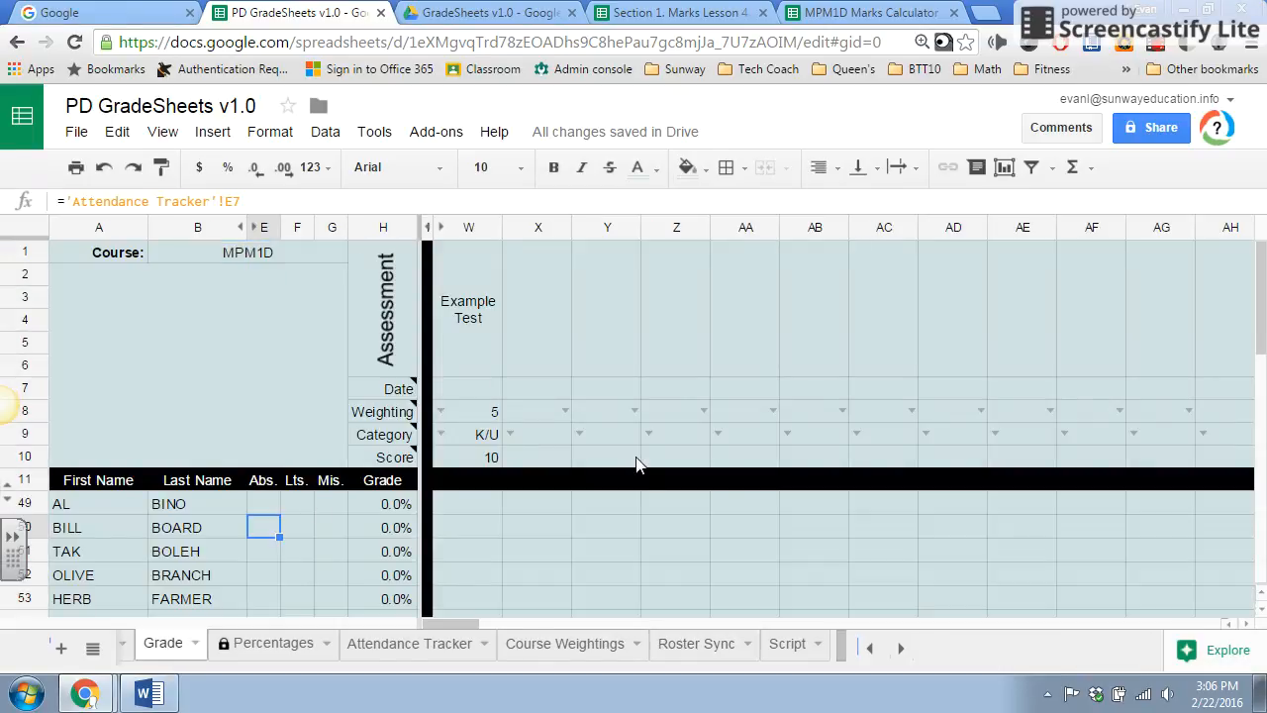
scroll(636, 463, "down", 2)
scroll(636, 457, "up", 3)
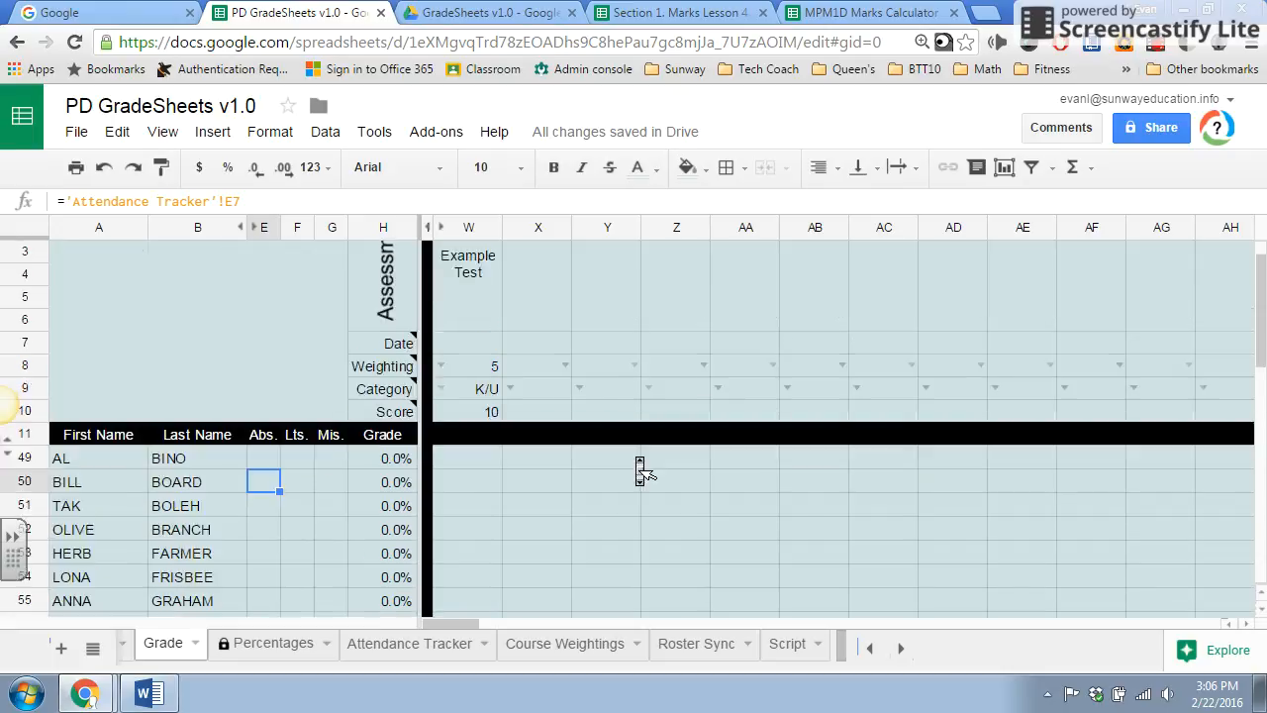
left_click(474, 307)
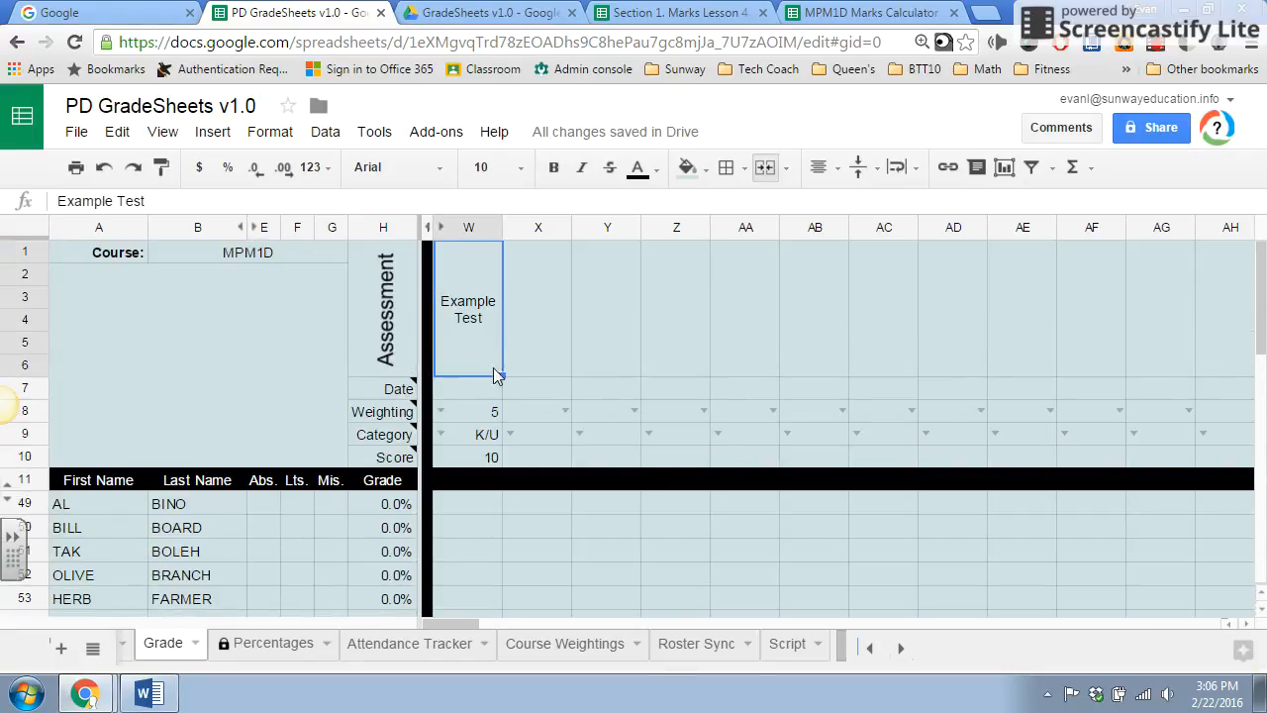
left_click(516, 526)
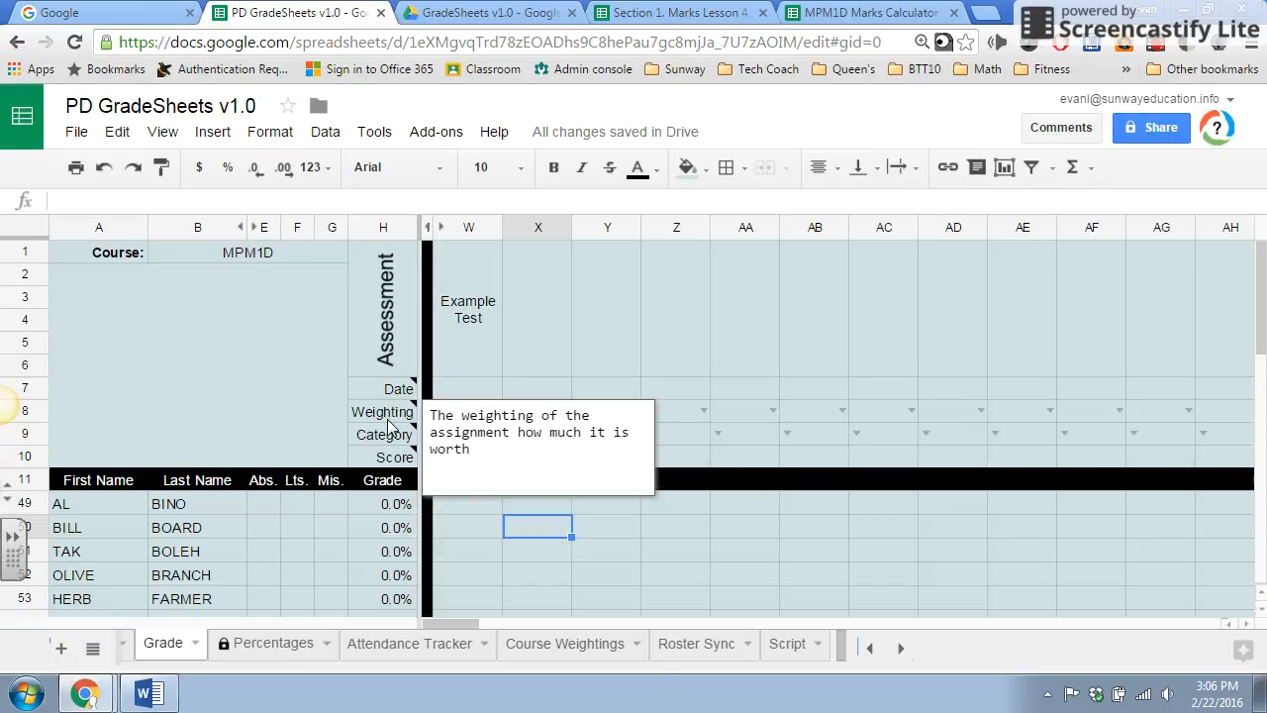
Set the Example Test date to 2/23/2016 and display its weighting options.
double_click(468, 386)
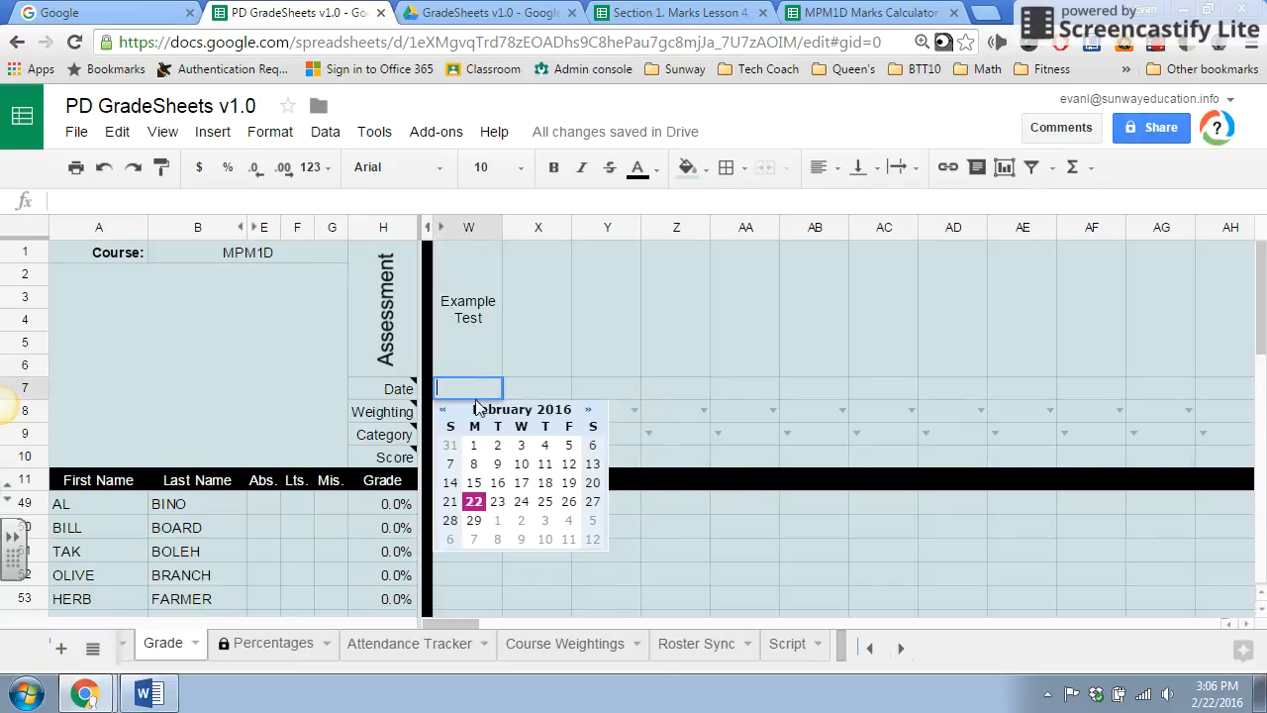
left_click(497, 501)
left_click(443, 412)
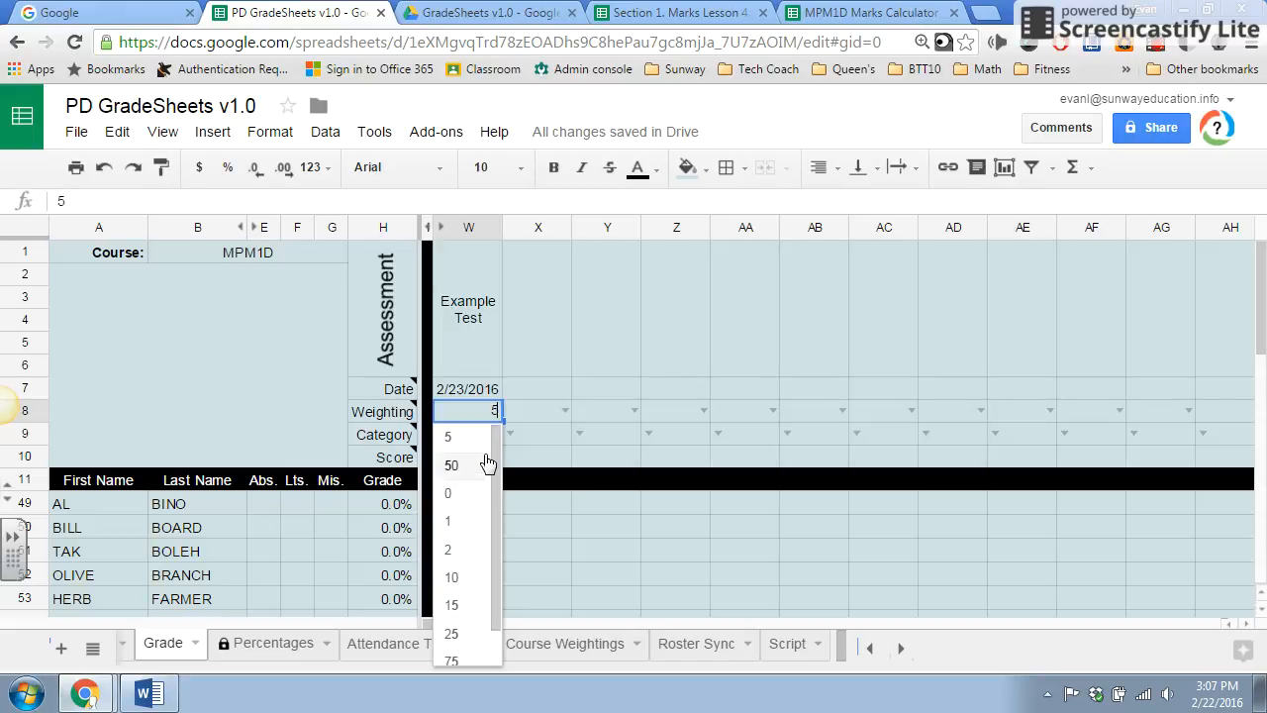
Review the Category note, the Example Test's category options and its Score cell on the Grade sheet.
left_click(374, 438)
mouse_move(374, 442)
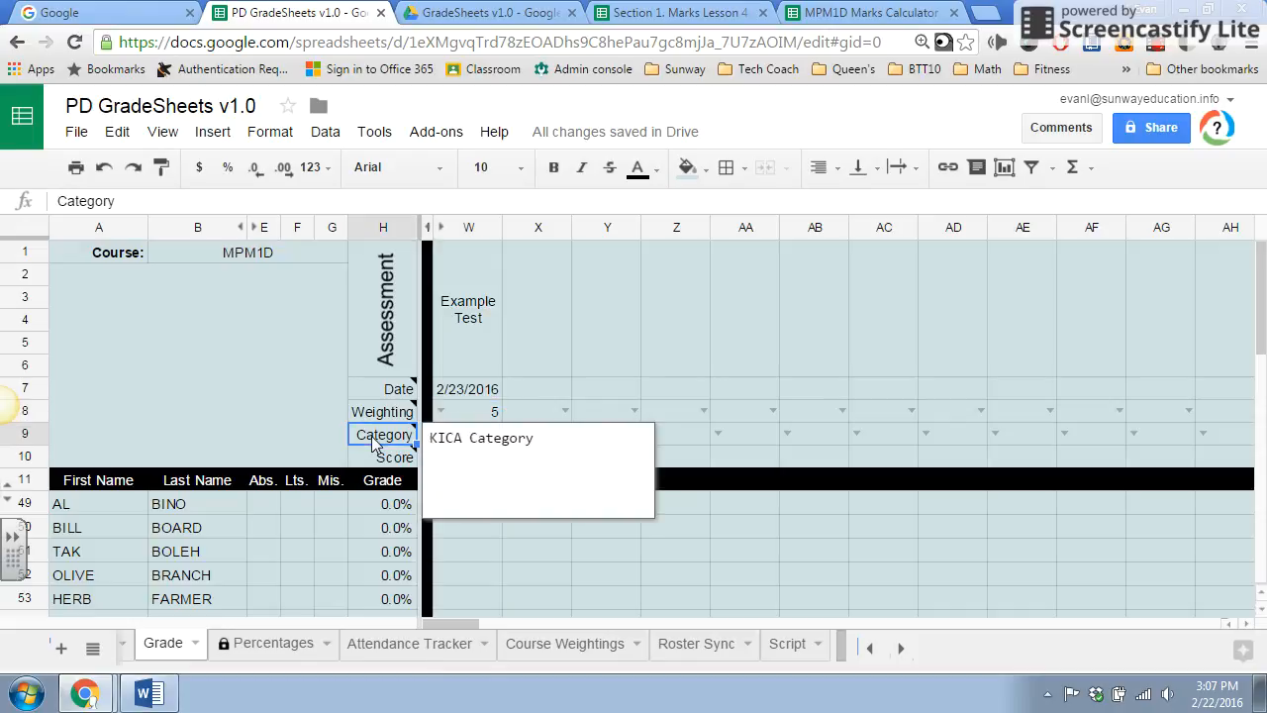
left_click(646, 621)
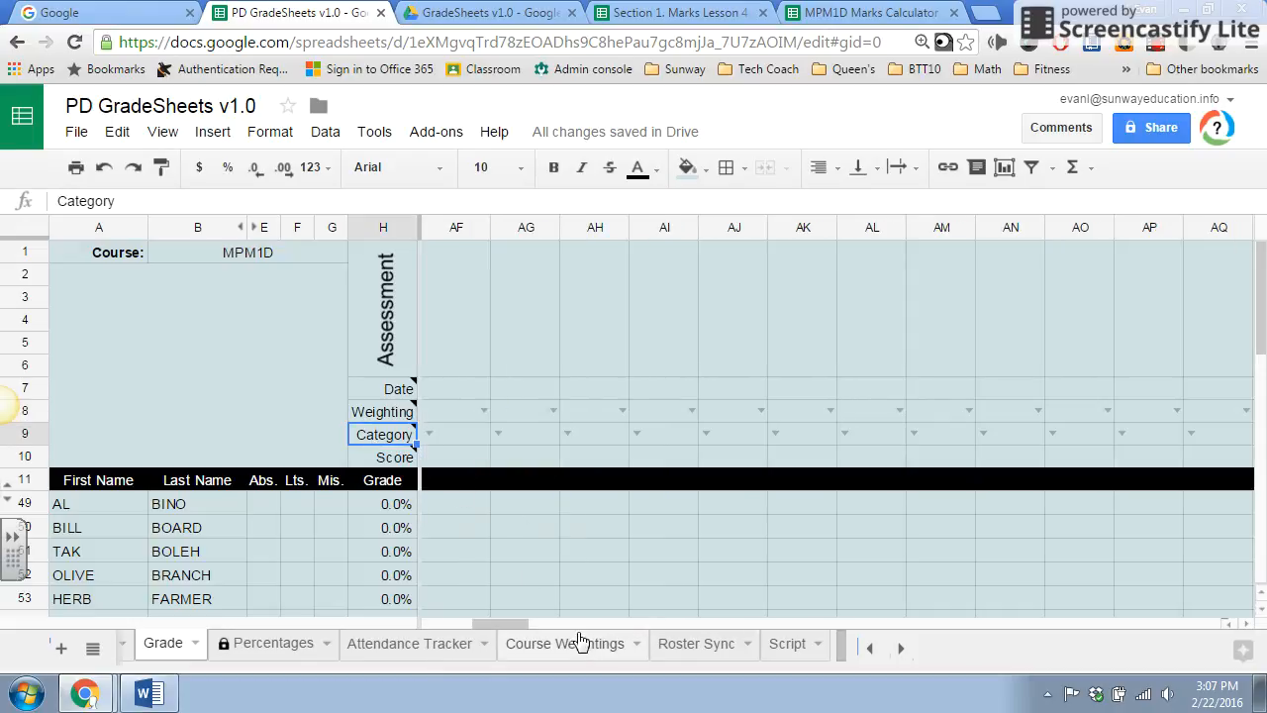
left_click_drag(503, 624, 451, 623)
left_click(442, 435)
scroll(486, 518, "down", 2)
scroll(488, 523, "up", 2)
left_click(631, 525)
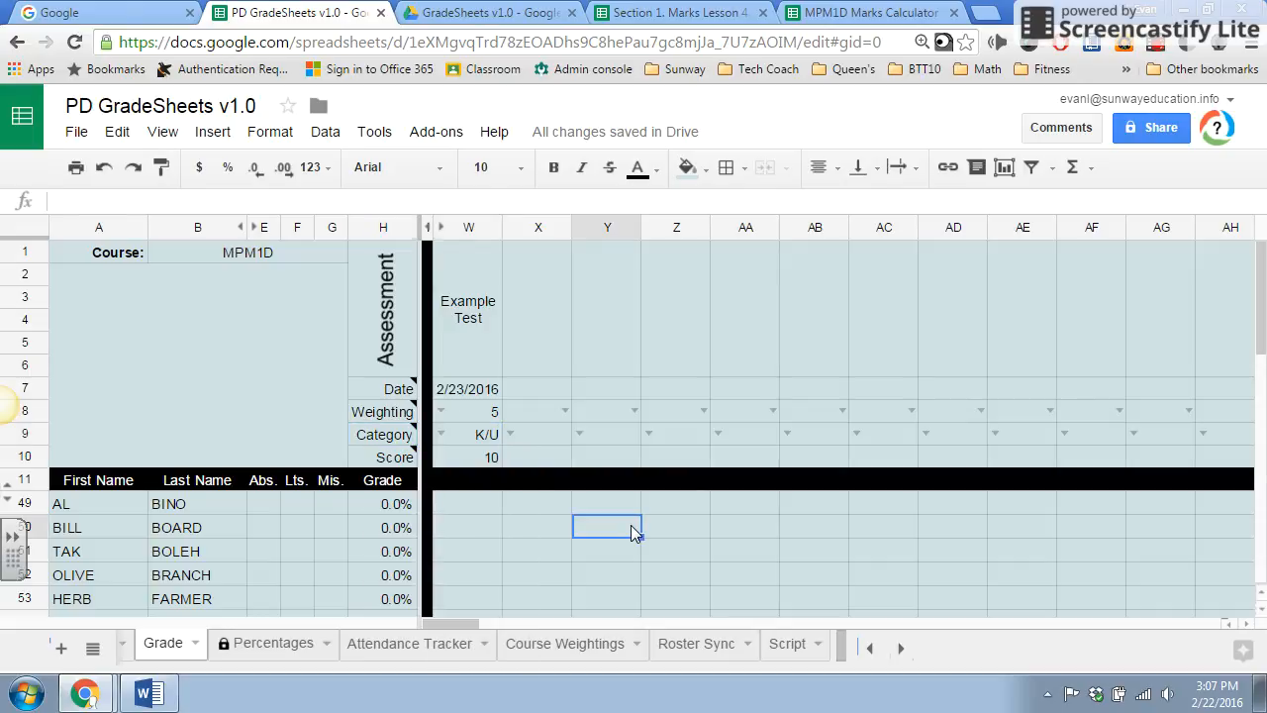
left_click(471, 462)
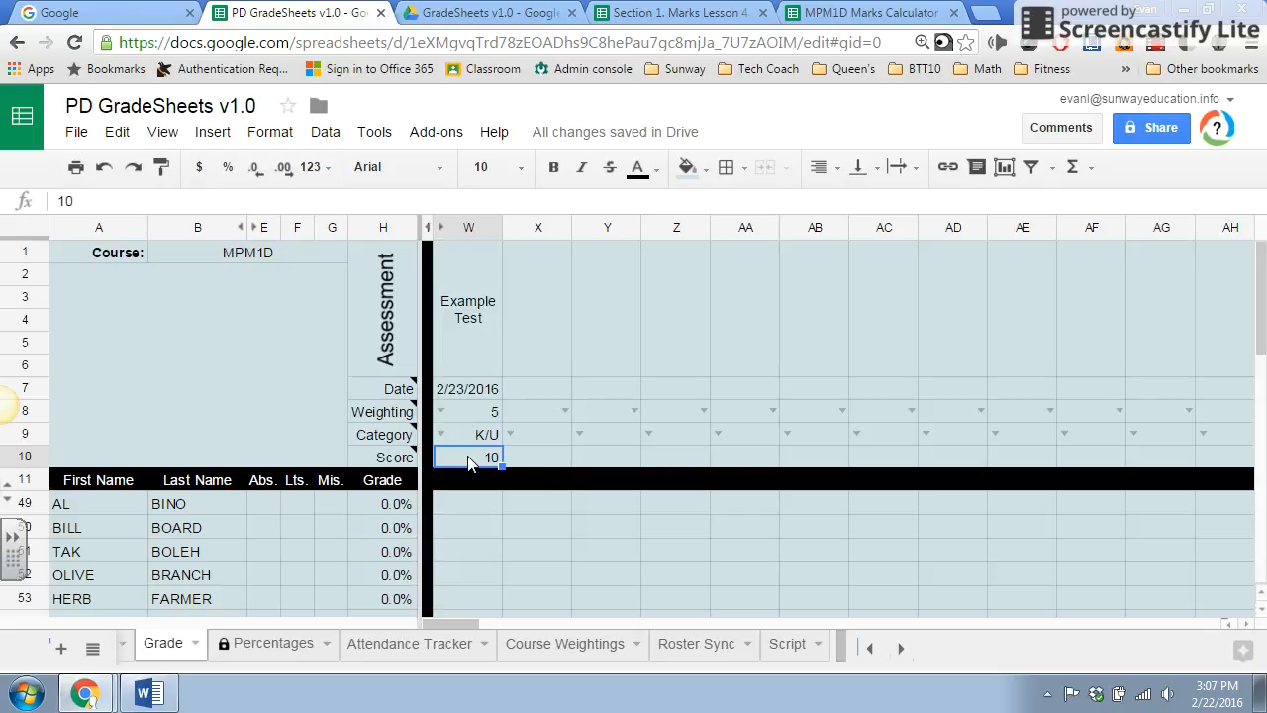
Enter the Example Test marks 9, 8, 4, 5, 6, 7, 7 and 8 for the first eight students, in W49 to W56.
left_click(470, 515)
type("9")
key("Return")
type("8")
key("Return")
type("4")
key("Return")
type("6")
key("Return")
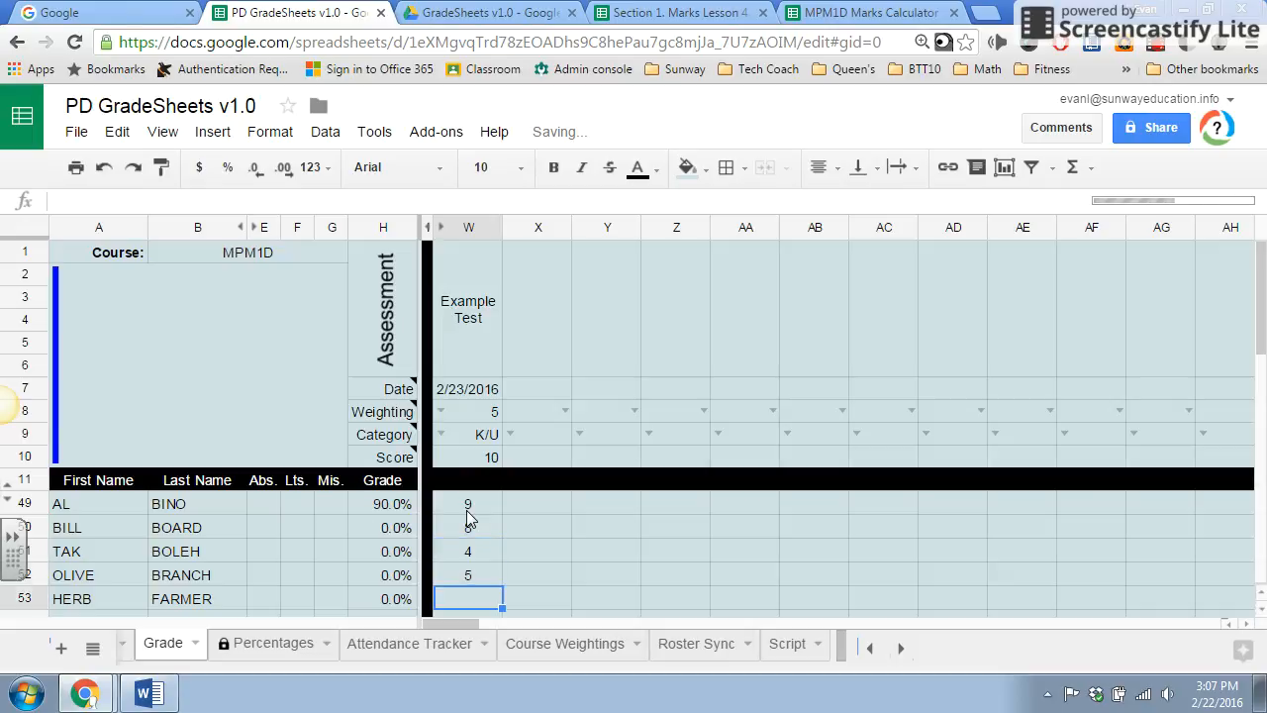
type("6")
key("Return")
type("7")
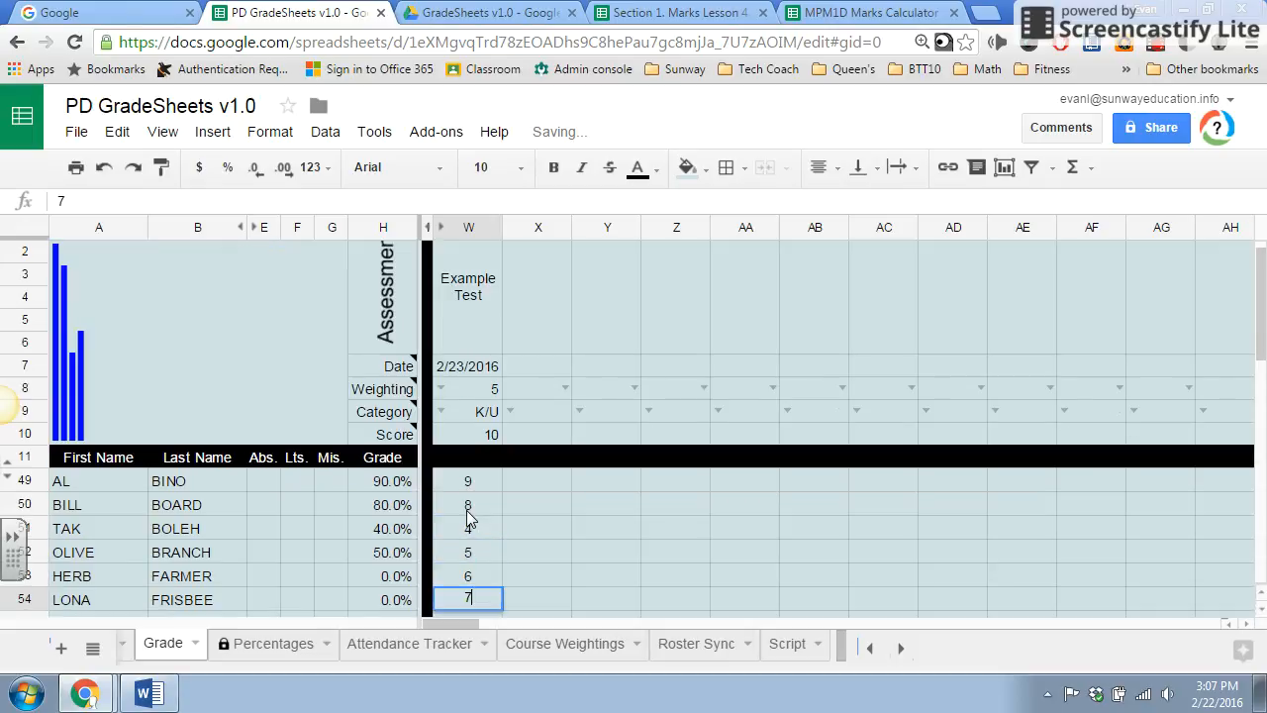
key("Return")
type("7")
key("Return")
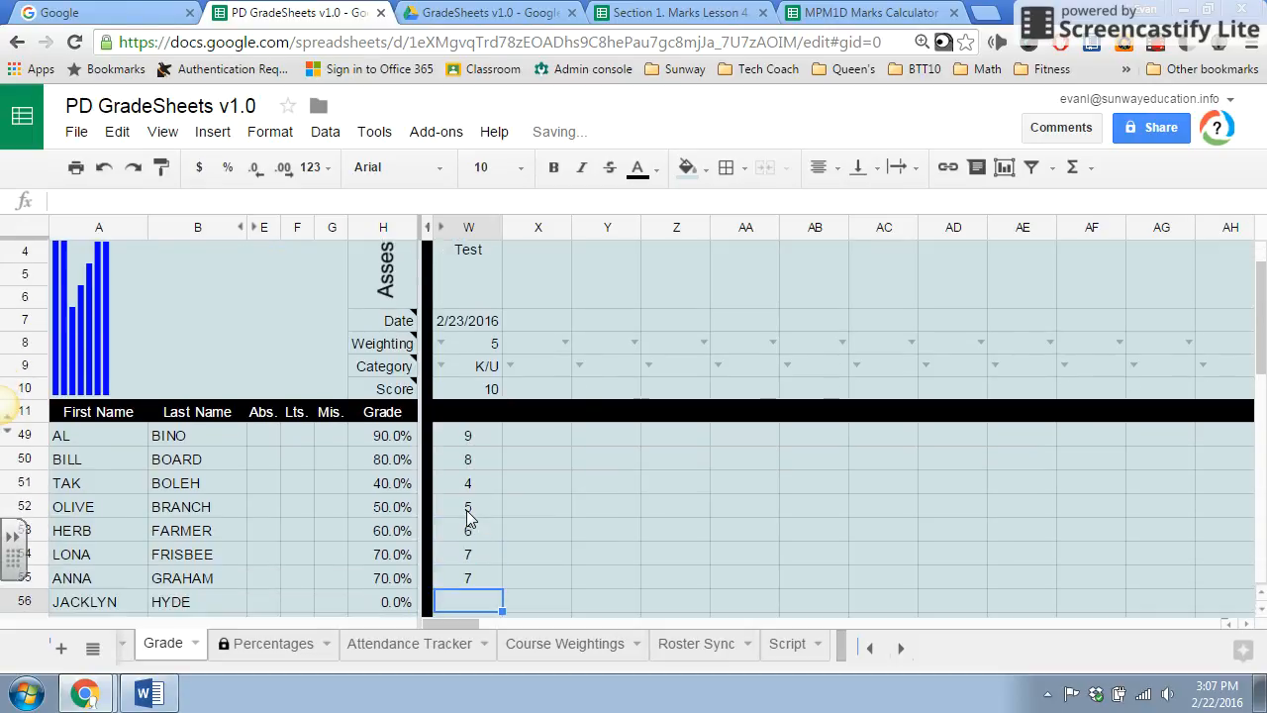
type("8")
key("Return")
key("Return")
key("Up")
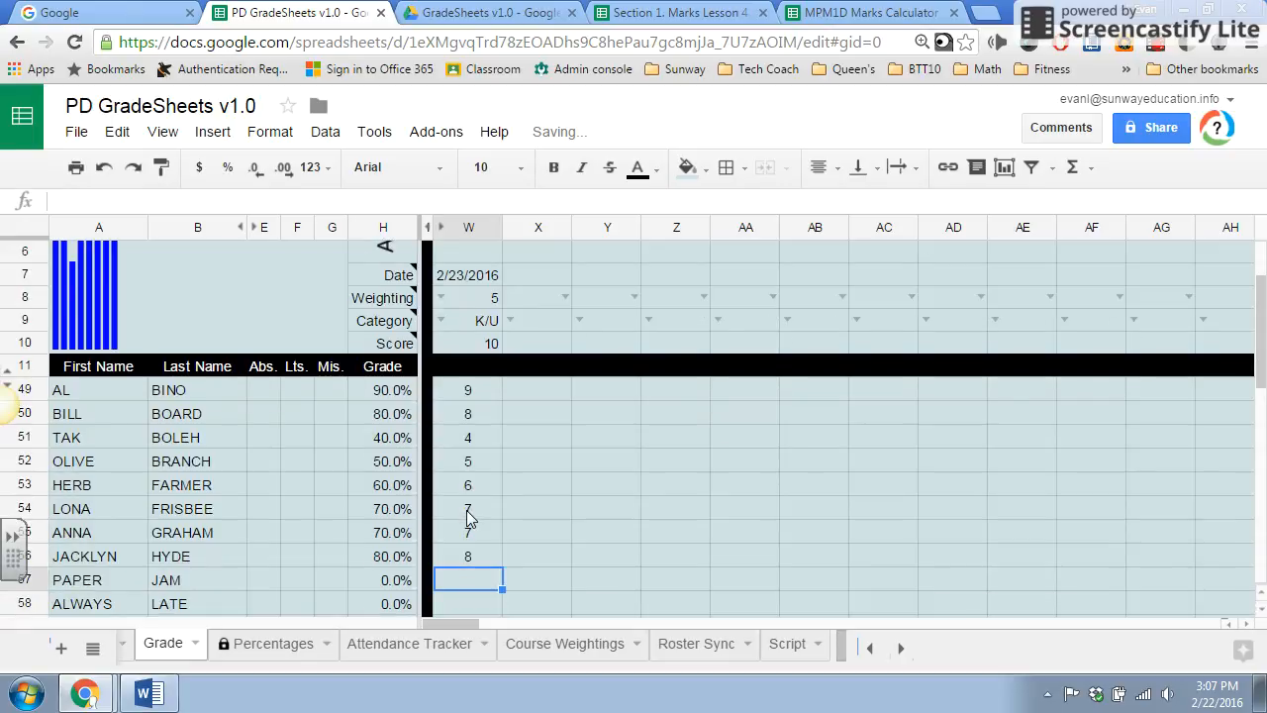
Replace the third student's Example Test mark in W51 with no to record it as missing.
scroll(466, 510, "up", 2)
left_click(471, 560)
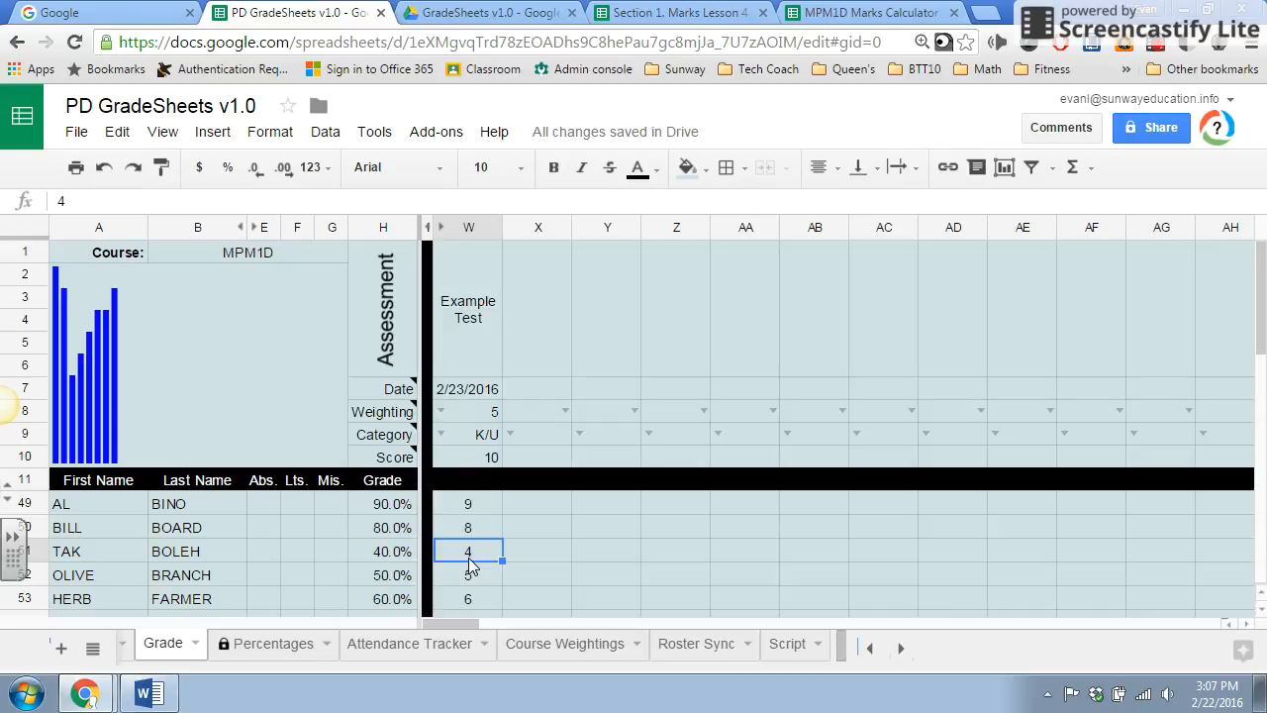
type("no")
key("Return")
left_click(477, 557)
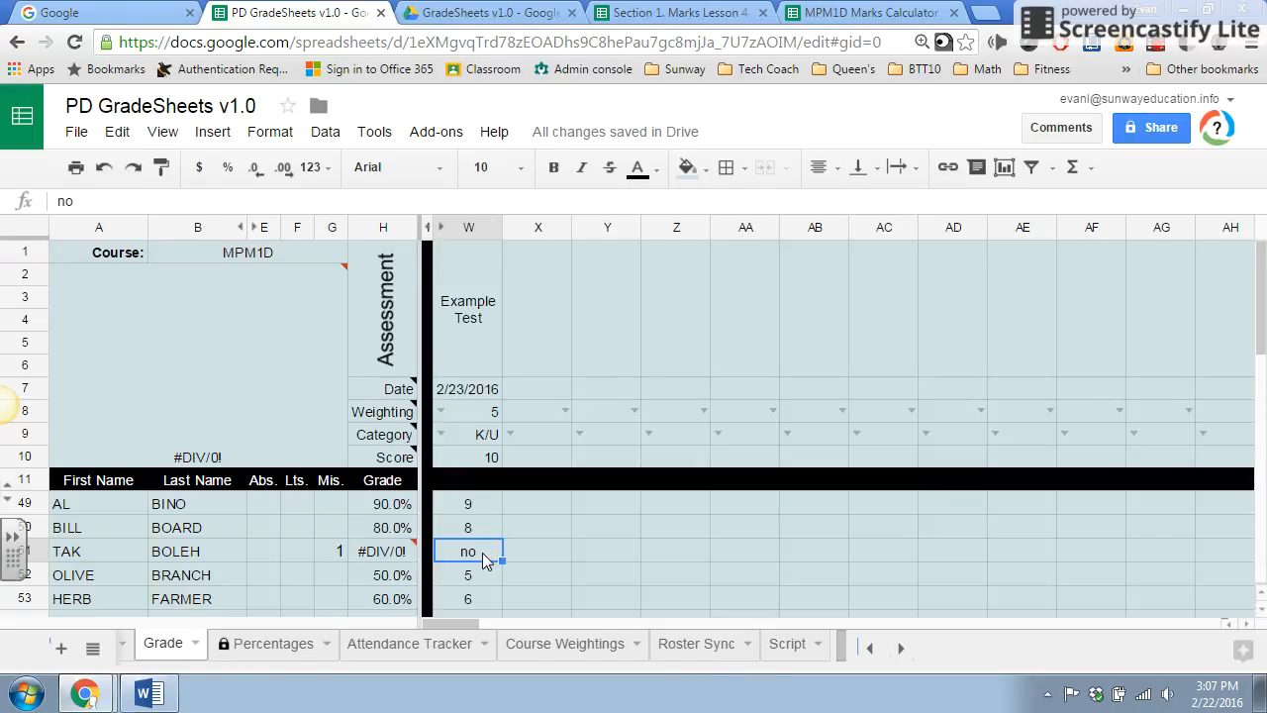
Examine the error note on the third student's Grade cell alongside the missing Example Test mark.
scroll(500, 552, "down", 2)
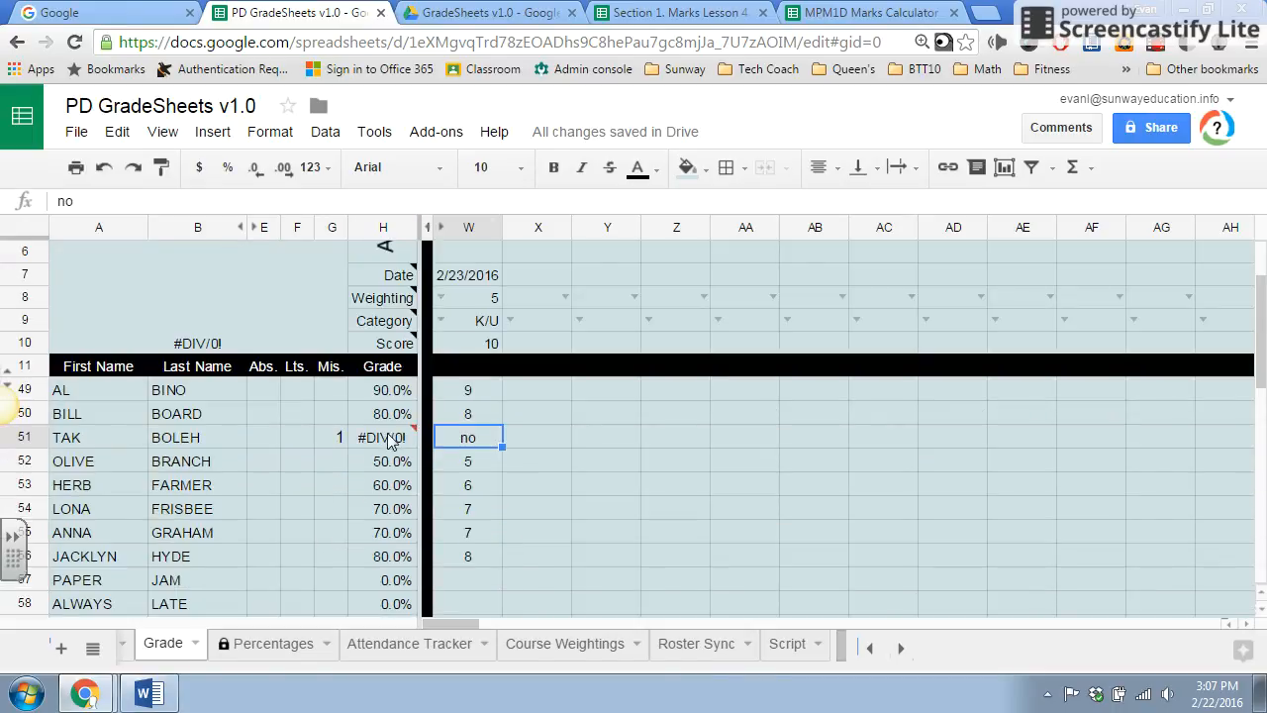
mouse_move(386, 440)
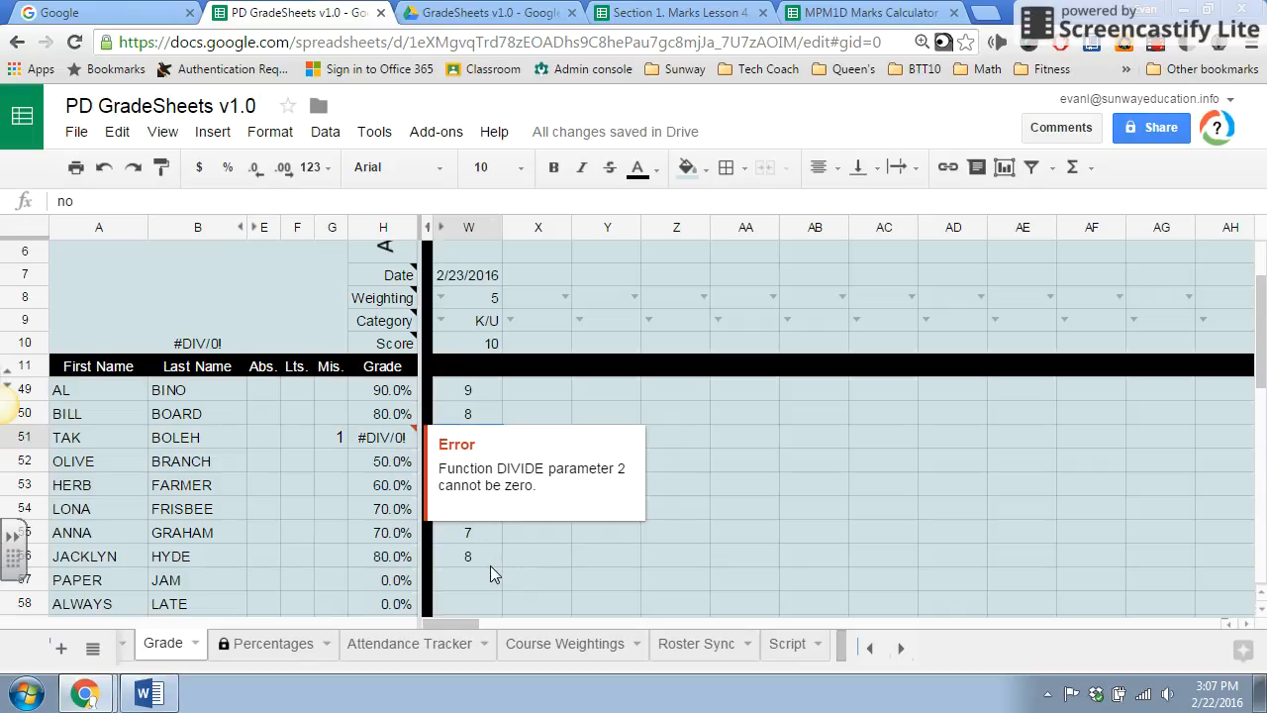
left_click(668, 507)
left_click(461, 441)
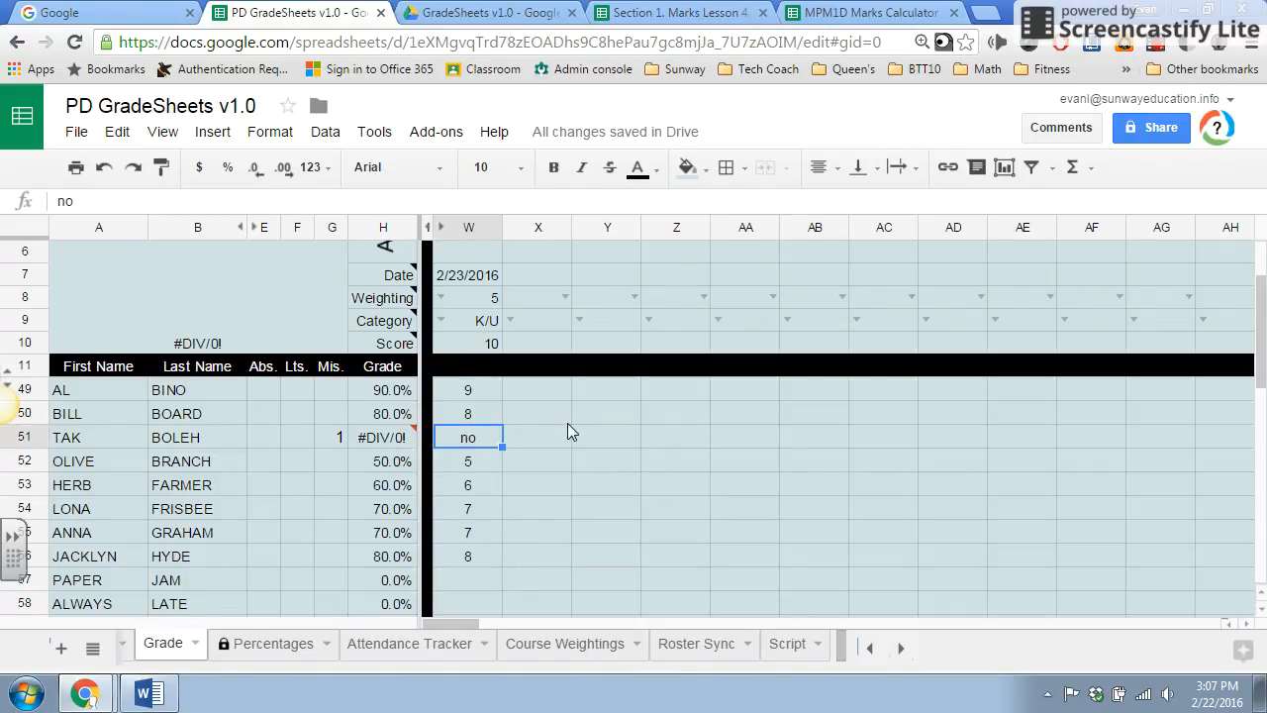
mouse_move(391, 440)
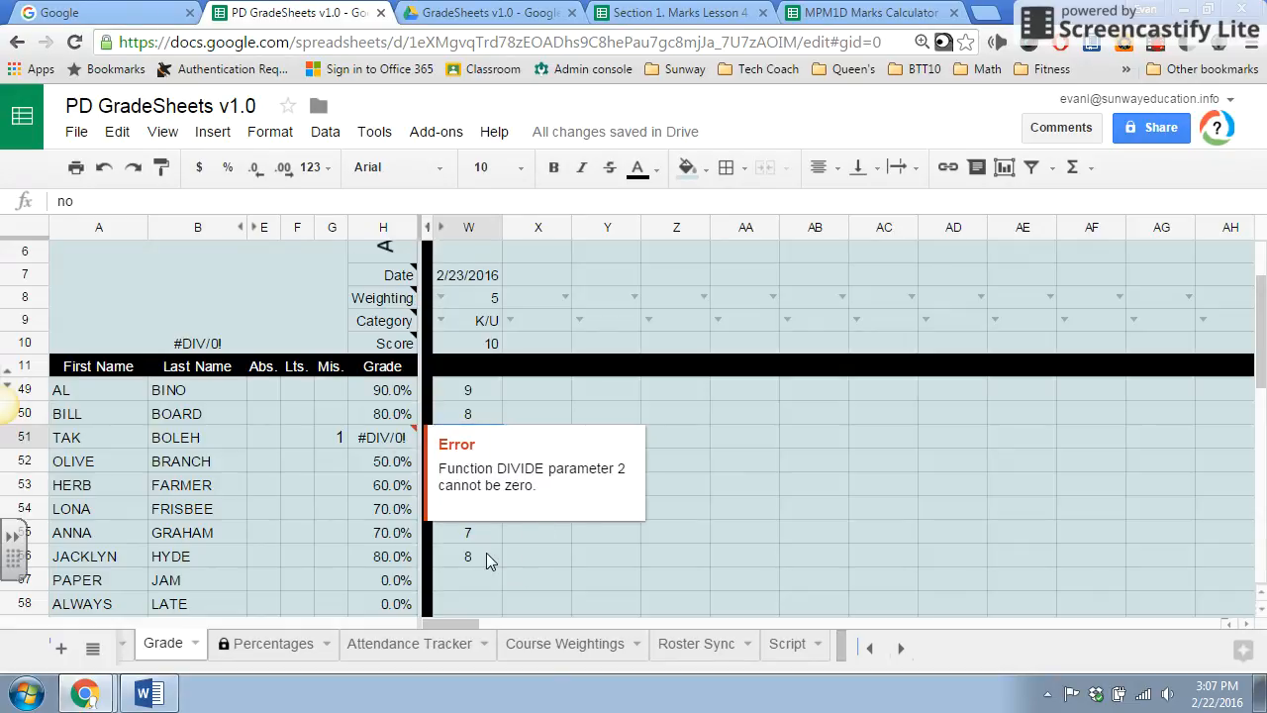
left_click(602, 401)
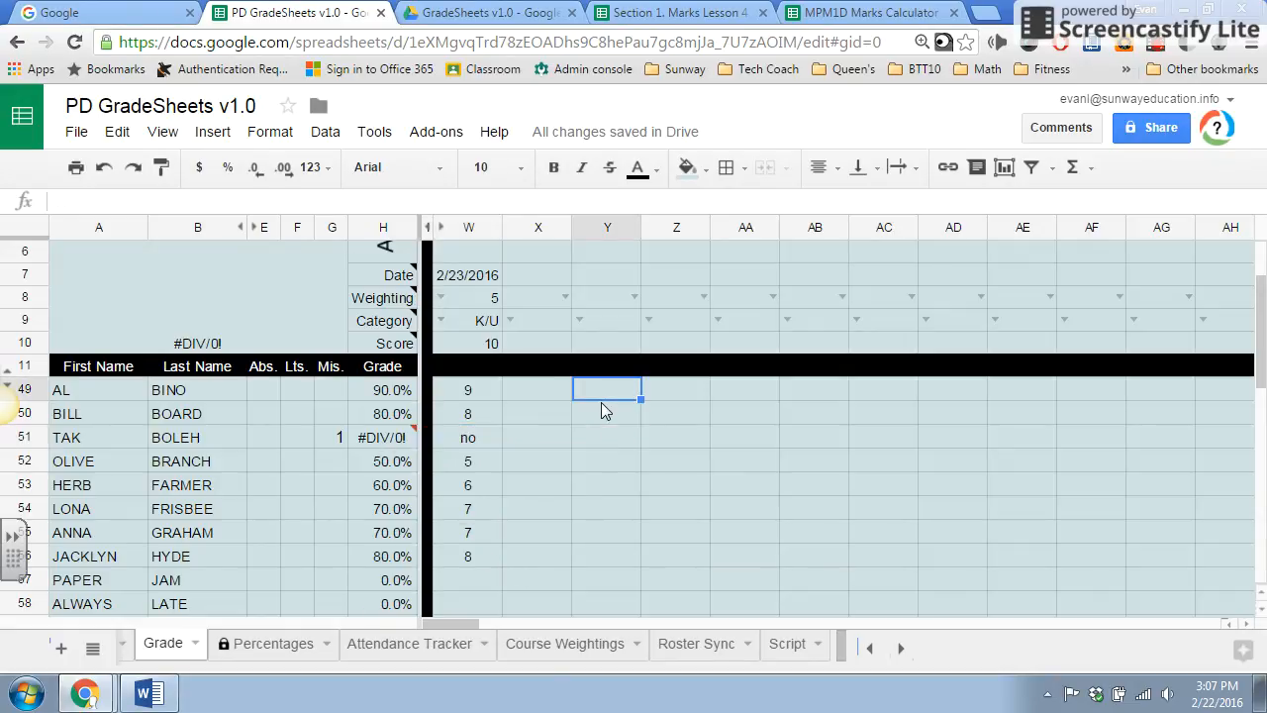
scroll(601, 402, "up", 2)
scroll(681, 347, "down", 5)
scroll(679, 346, "up", 5)
Switch to MPM1D Marks Calculator and copy columns V to AB, rows 1 to 74, from the Copy of Grade sheet.
left_click(831, 12)
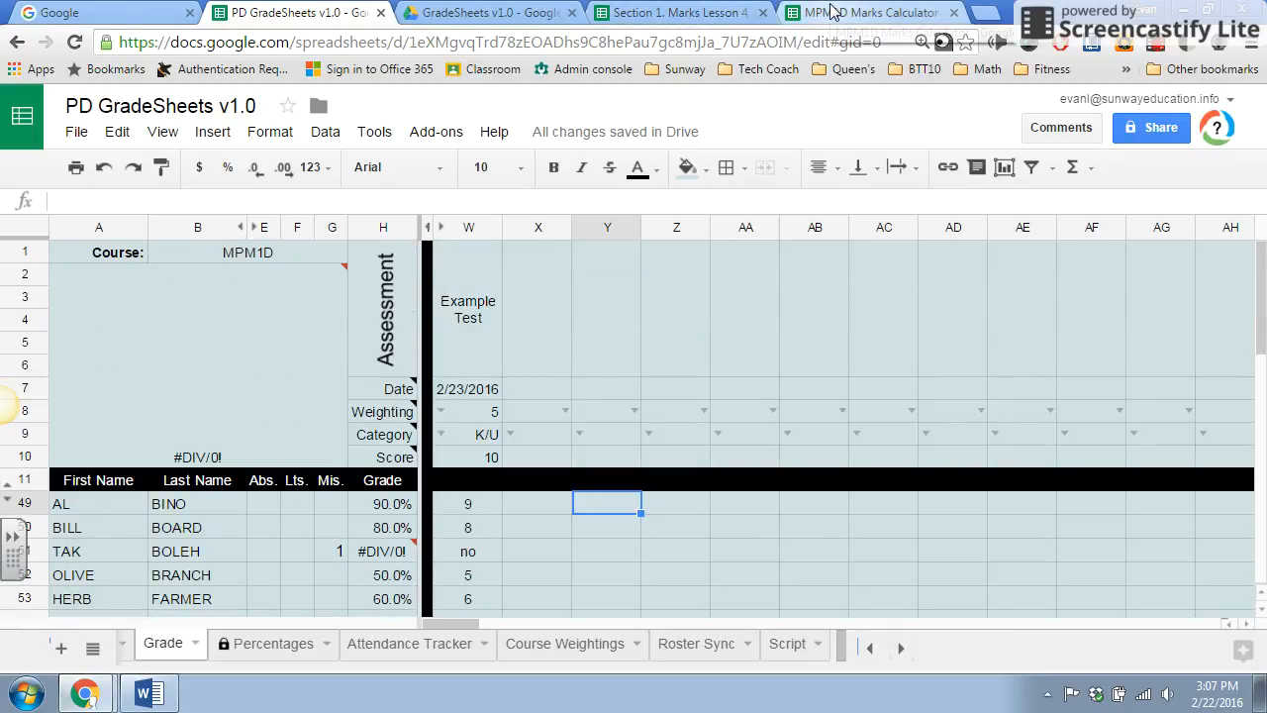
left_click(490, 287)
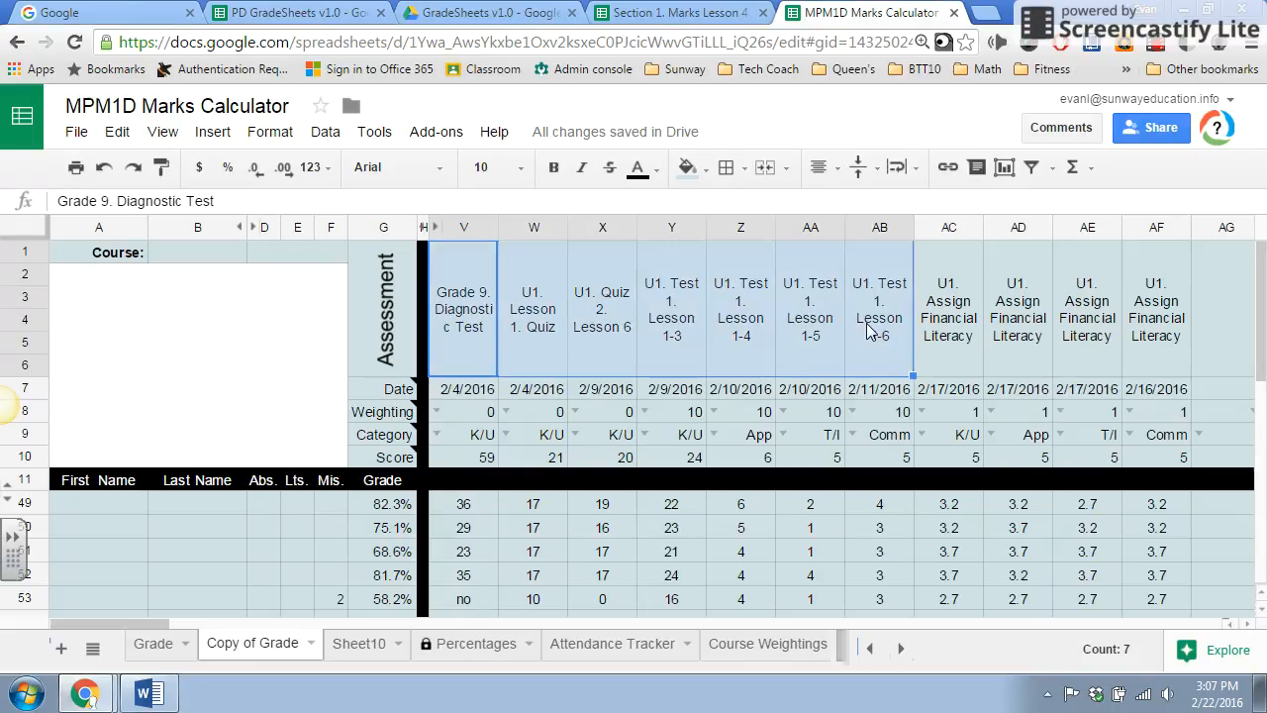
scroll(868, 330, "down", 5)
left_click(881, 539, "shift")
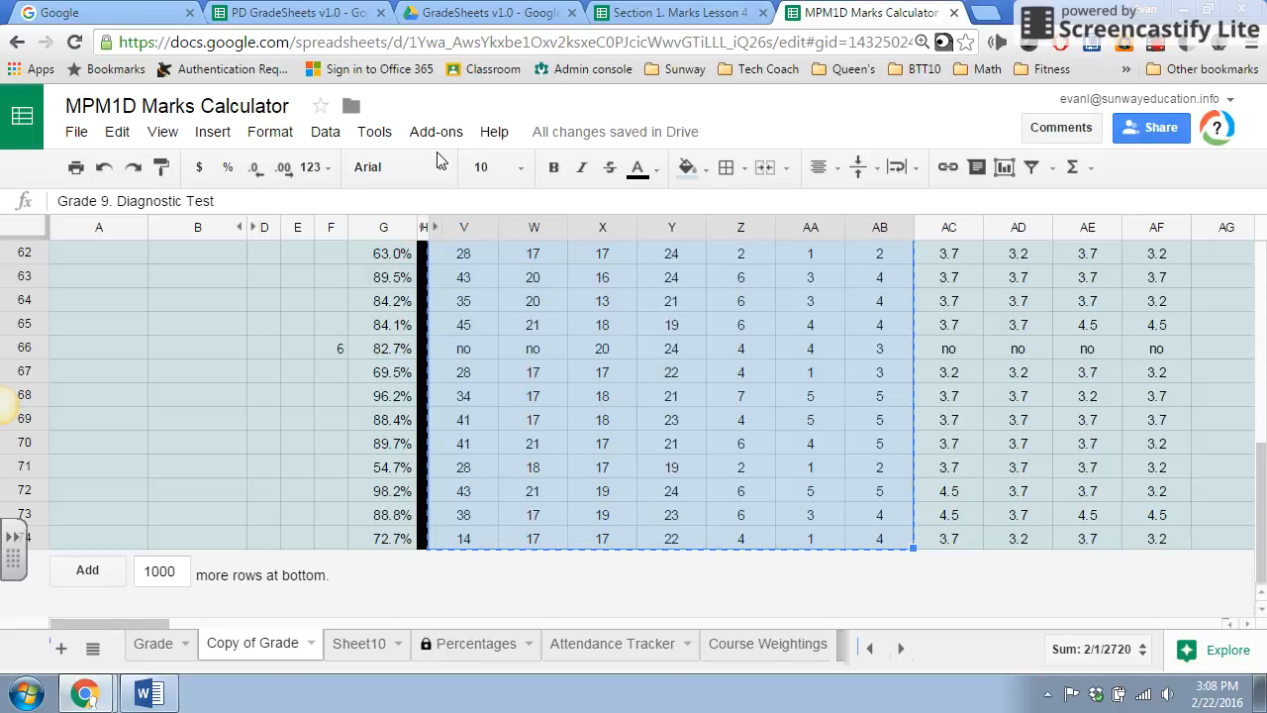
Switch back to PD GradeSheets v1.0 and paste the copied assessments and marks over the Example Test column, starting at W1.
left_click(307, 12)
left_click(447, 310)
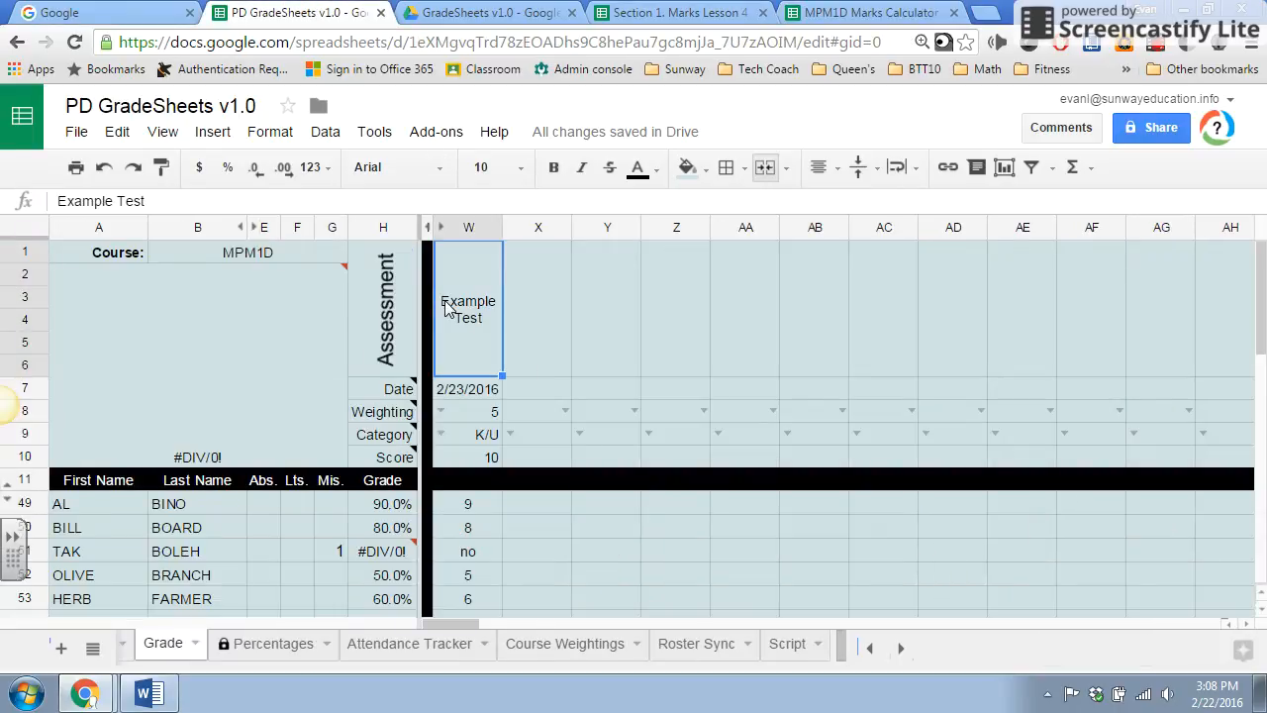
key("ctrl+v")
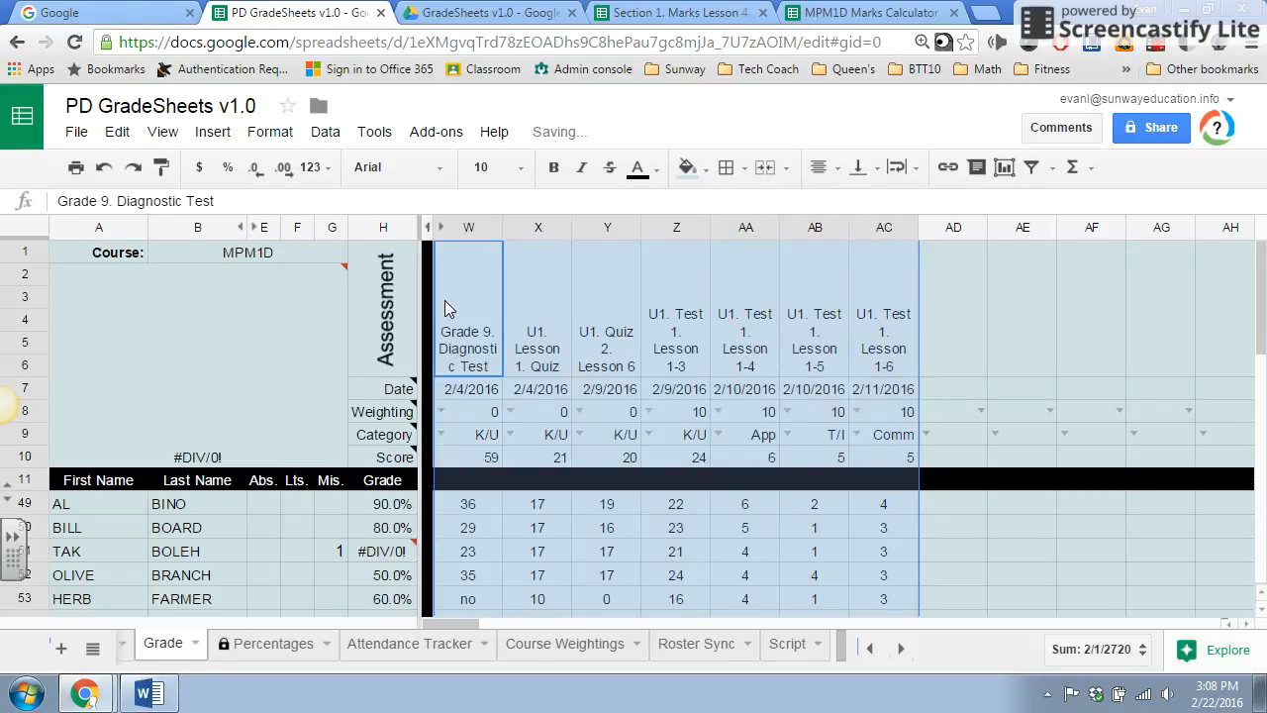
left_click(611, 416)
Align the assessment titles in W1 to AC6 vertically to the middle.
left_click(490, 353)
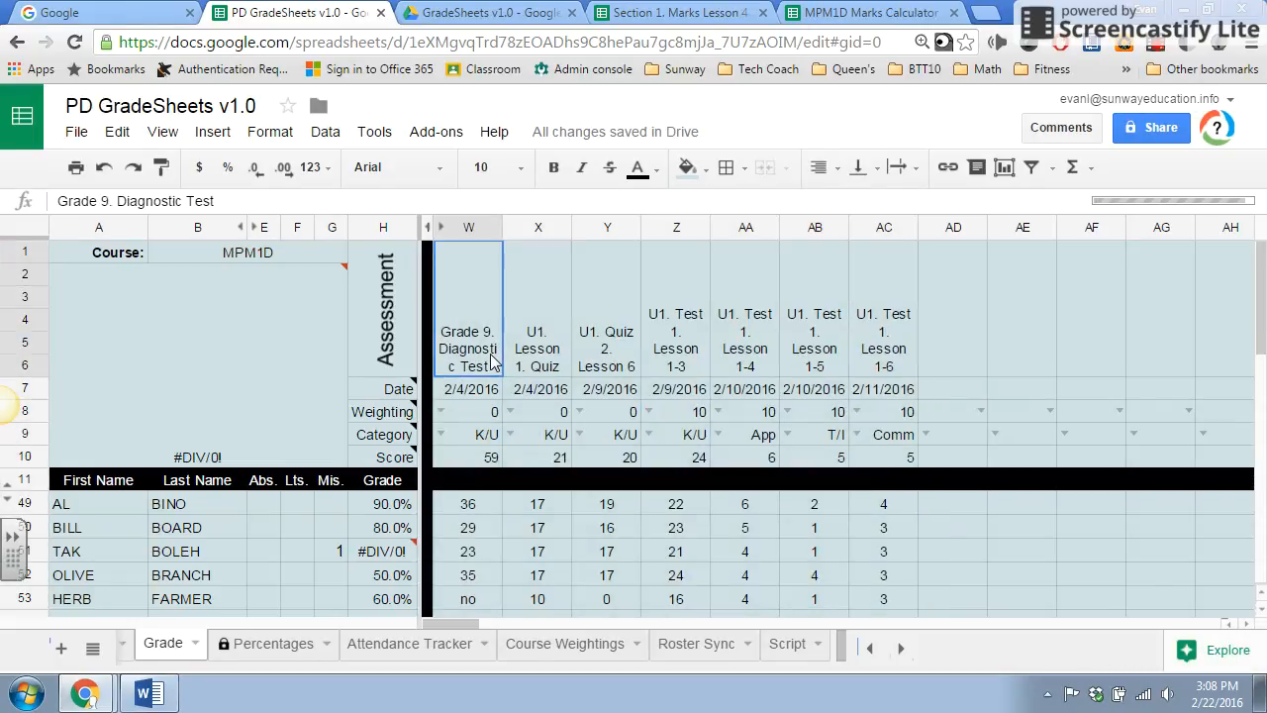
left_click(879, 323, "shift")
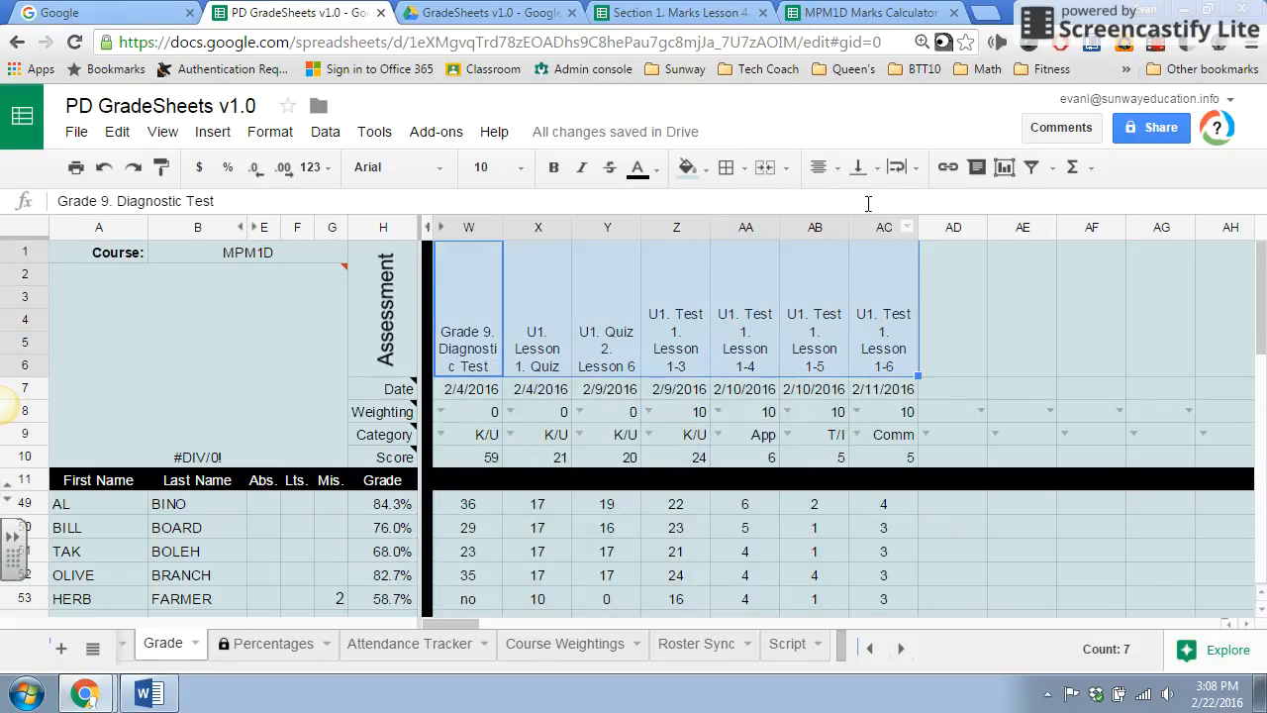
left_click(876, 174)
left_click(894, 204)
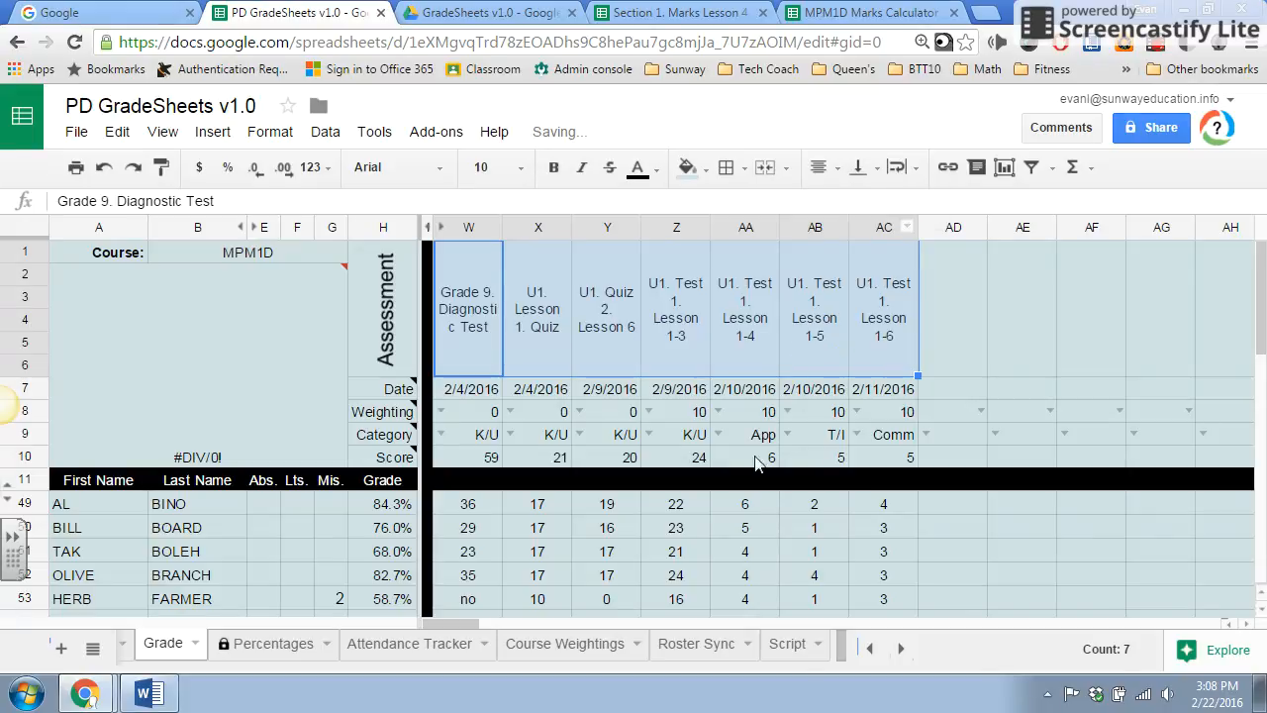
Examine the students' calculated grades, missing counts and pasted assessment marks down the Grade sheet.
left_click(662, 556)
scroll(657, 554, "down", 3)
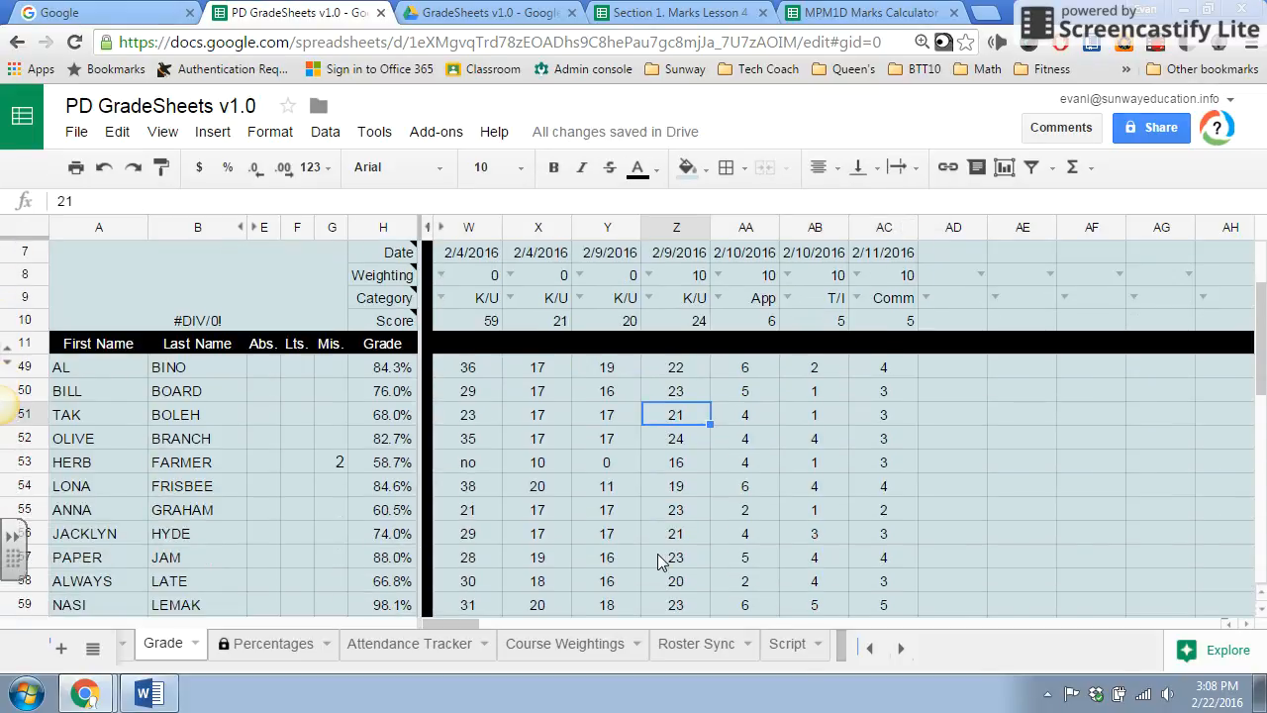
scroll(631, 500, "up", 2)
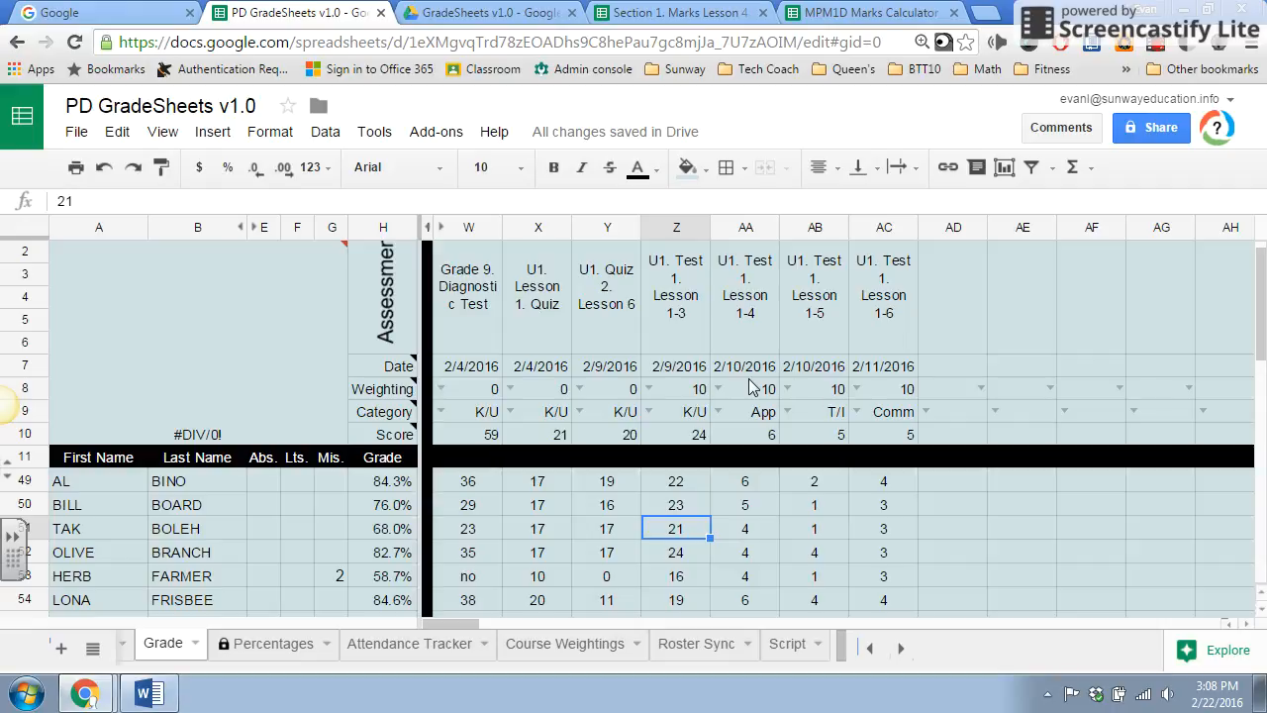
scroll(750, 386, "down", 1)
scroll(750, 386, "up", 2)
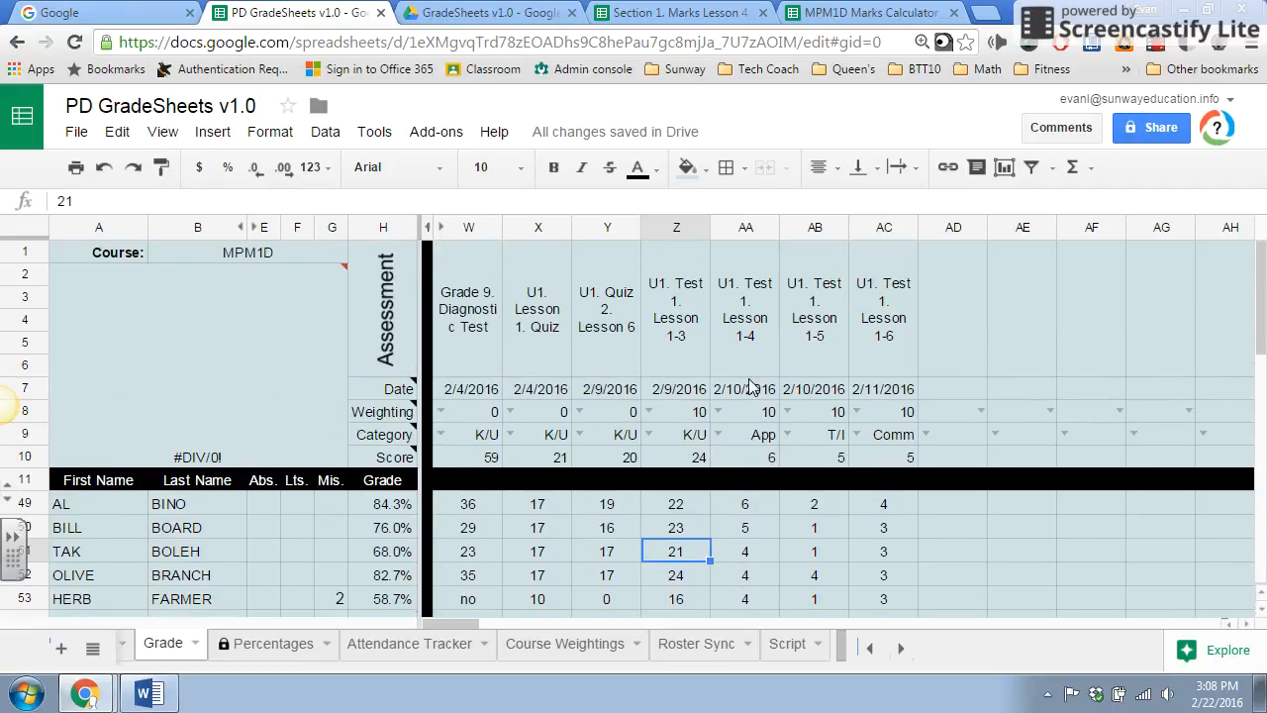
scroll(750, 386, "down", 3)
scroll(749, 386, "up", 2)
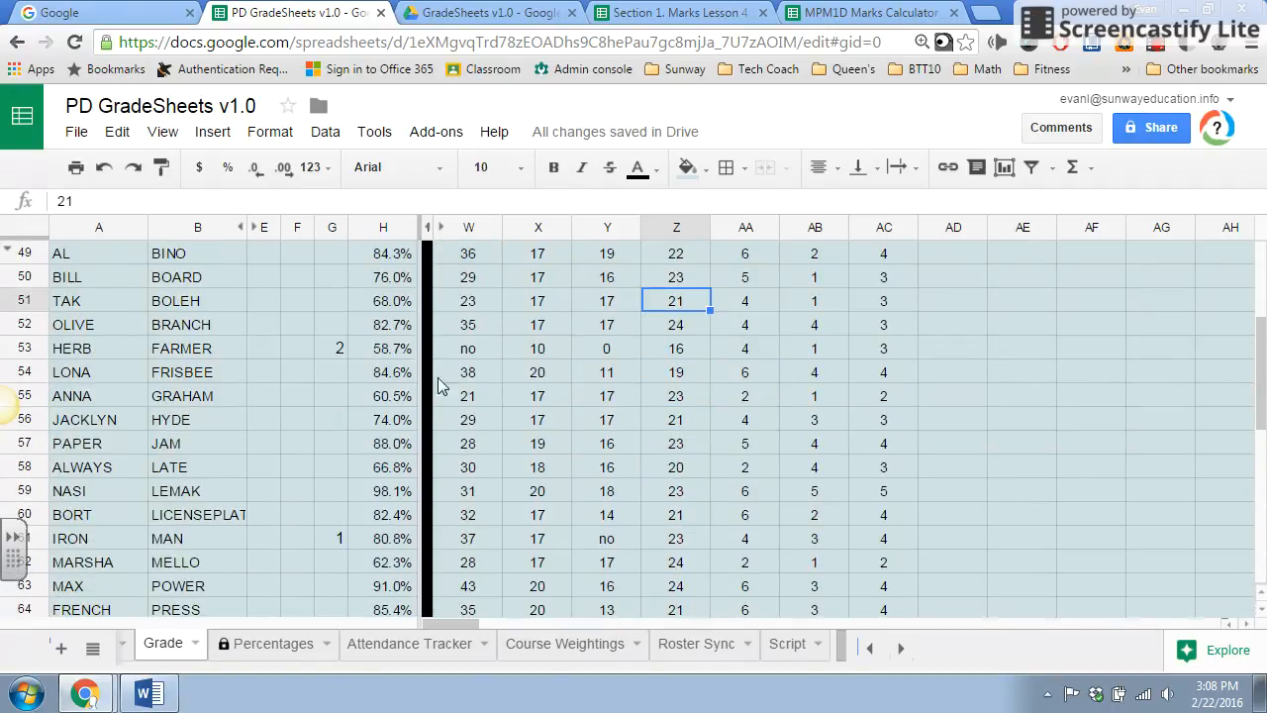
scroll(628, 362, "up", 2)
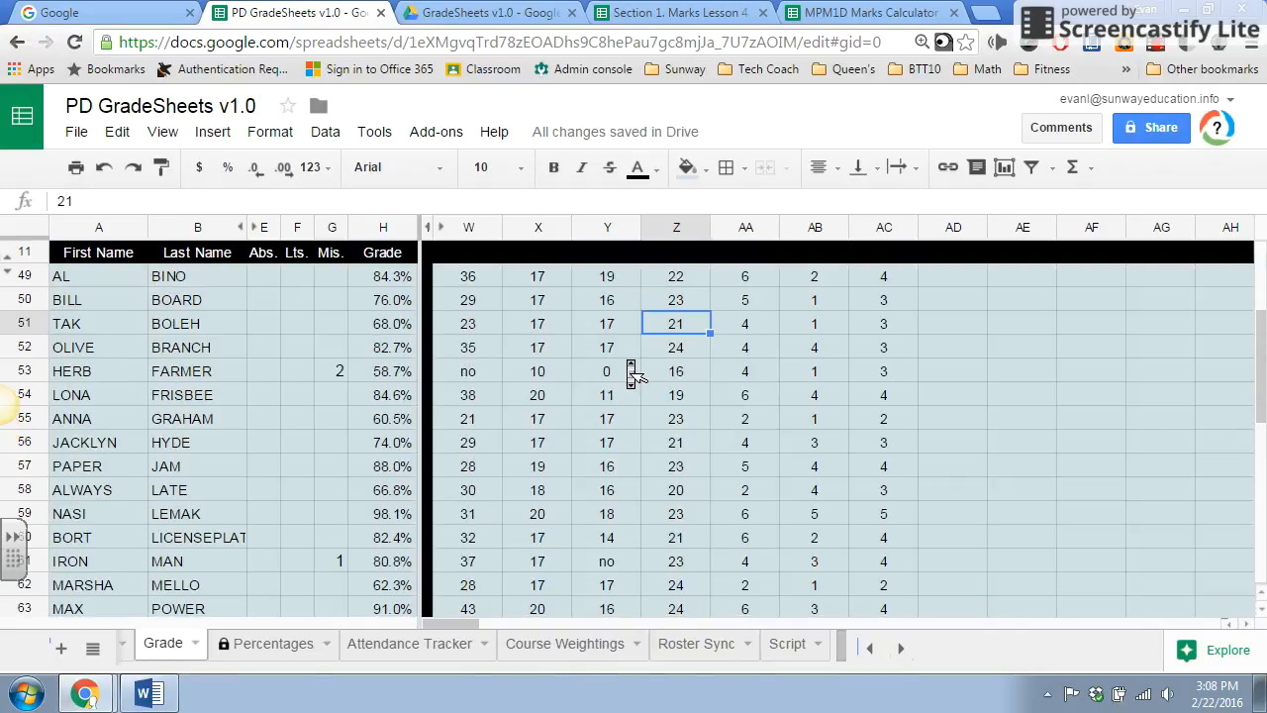
scroll(507, 416, "down", 3)
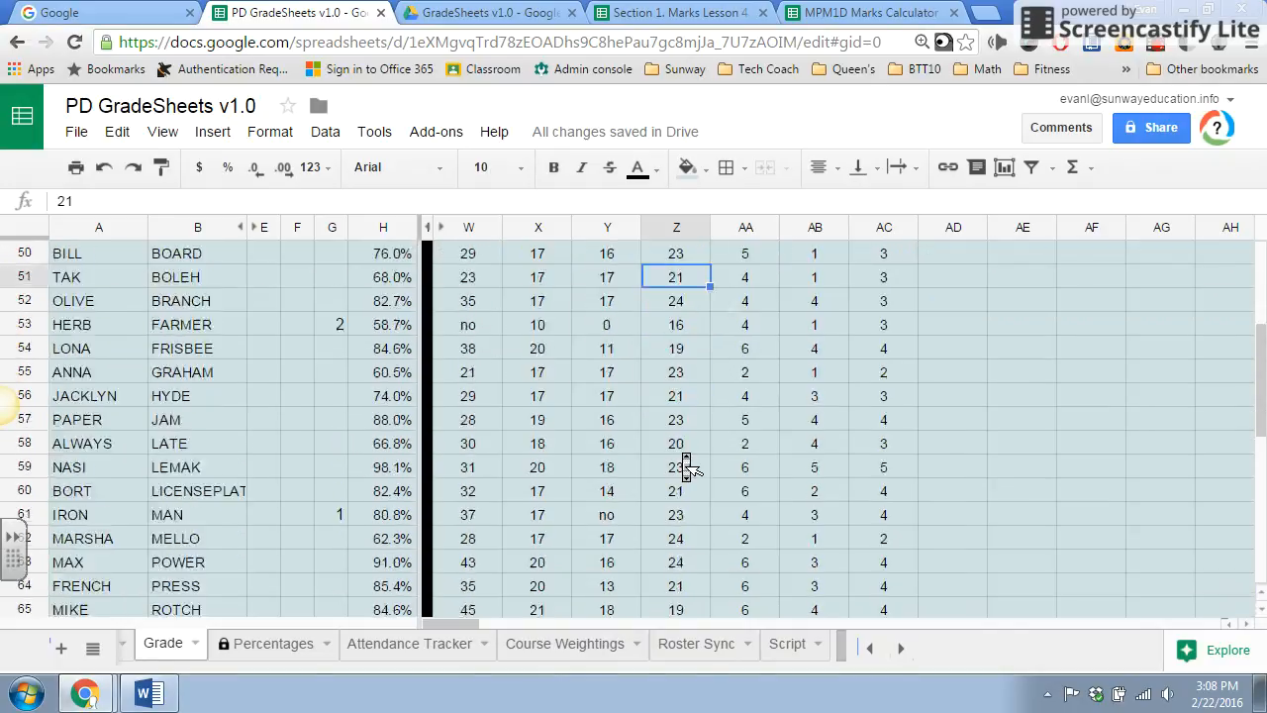
scroll(683, 465, "up", 3)
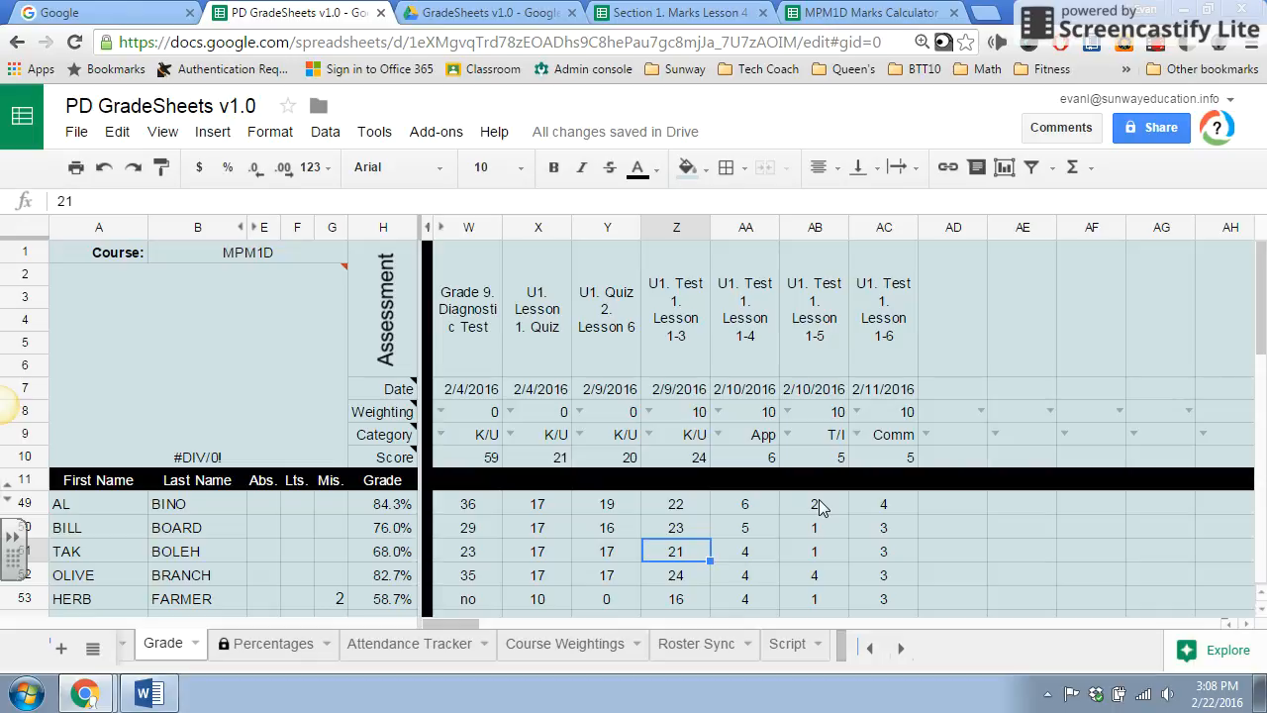
scroll(604, 535, "down", 3)
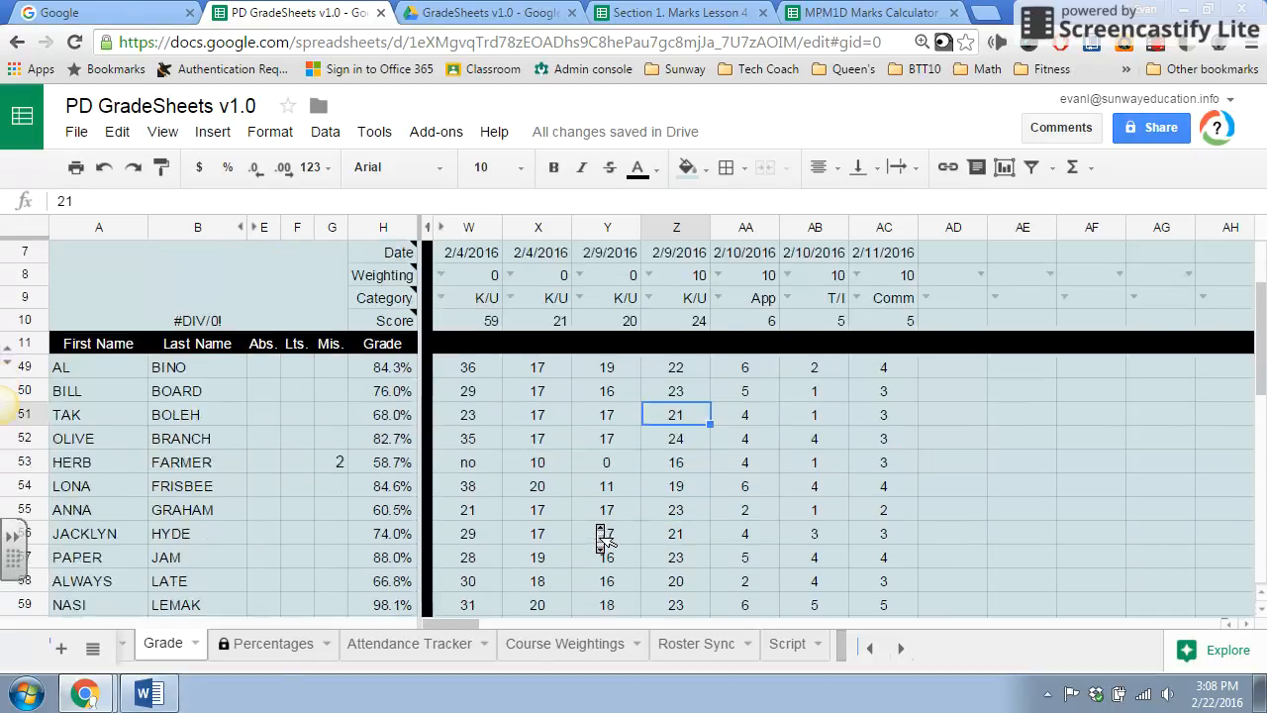
scroll(604, 534, "up", 3)
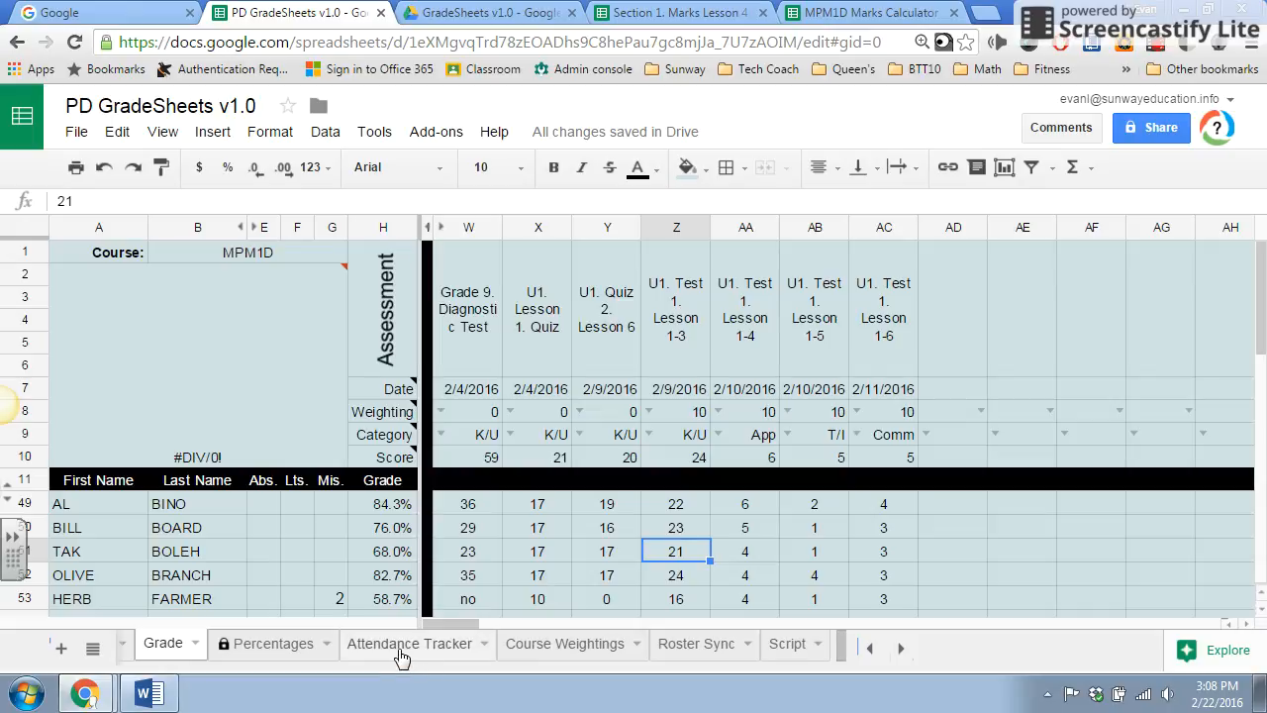
left_click(551, 573)
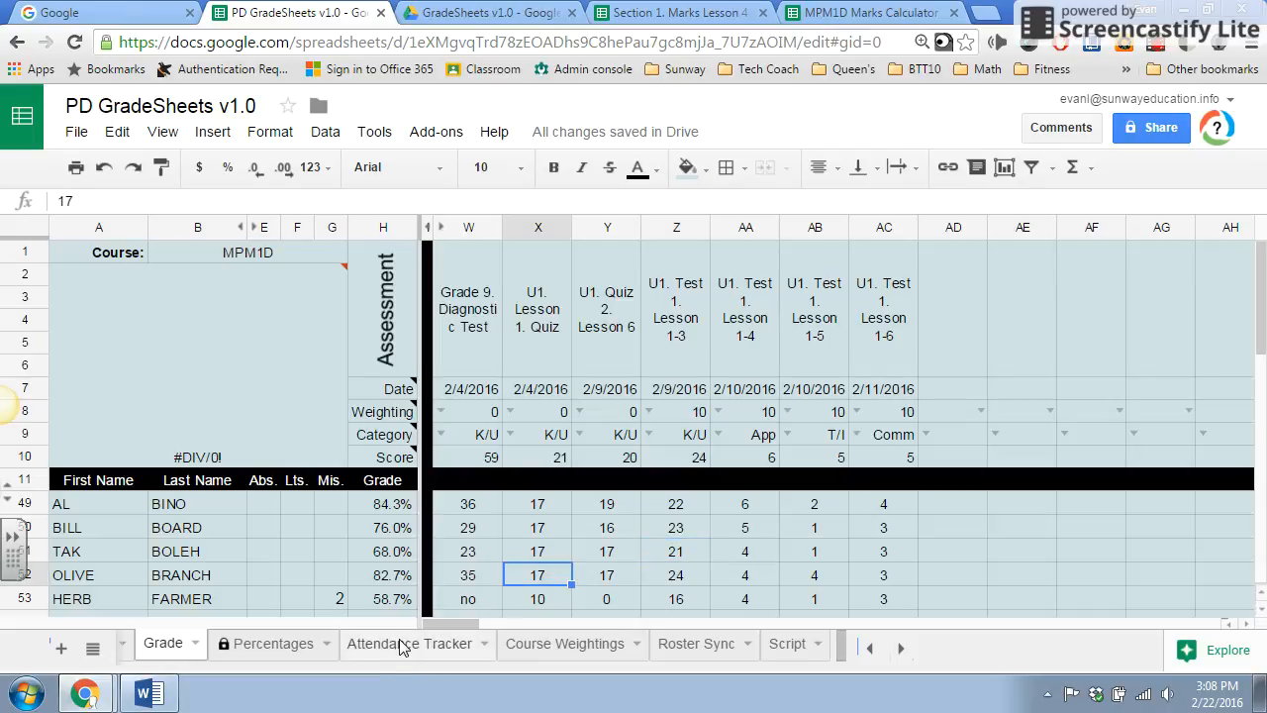
In the Attendance Tracker, mark the row 6 student A on Tuesday and L on Thursday of 1/4/2016's week, and A on Tuesday of 1/18/2016's week.
left_click(404, 646)
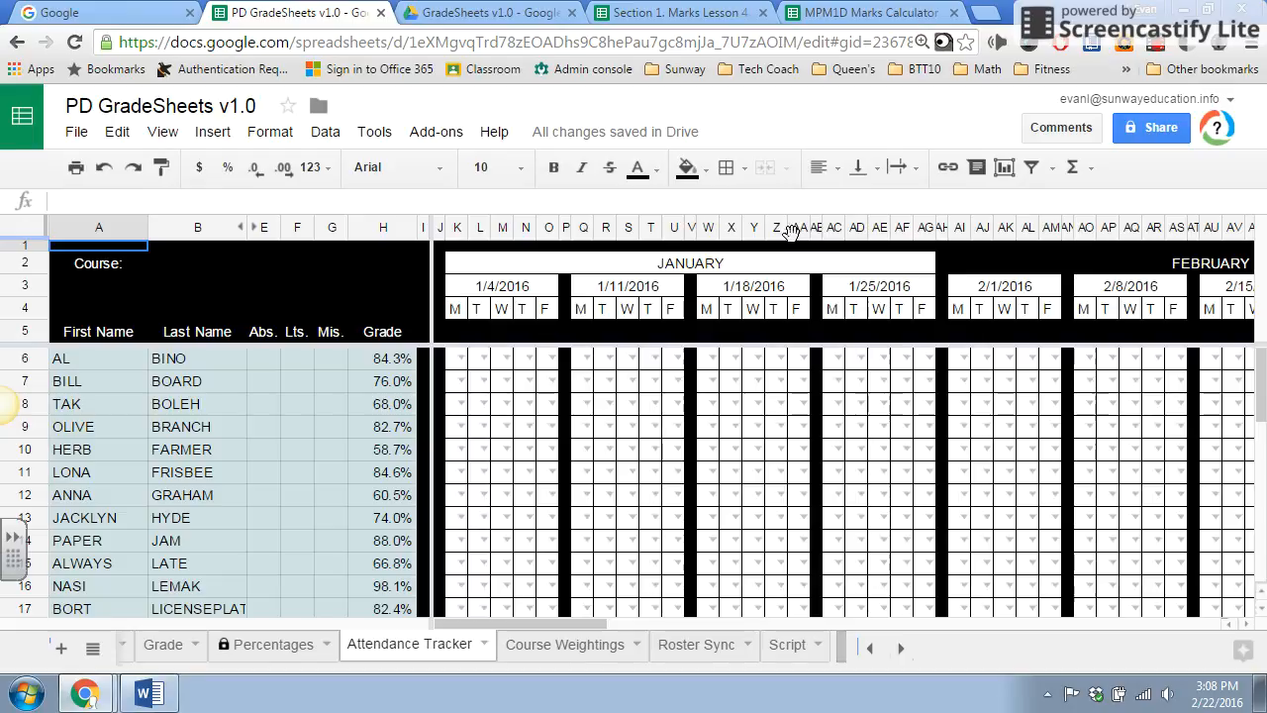
left_click(485, 359)
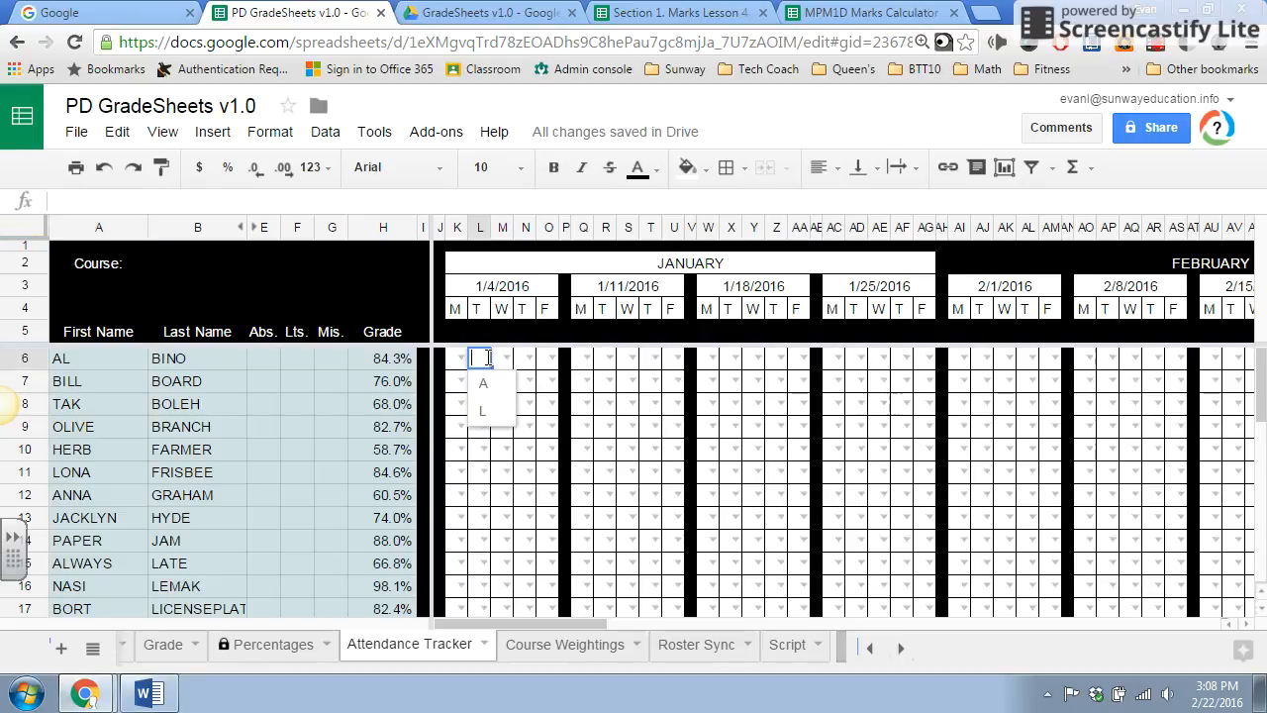
left_click(488, 384)
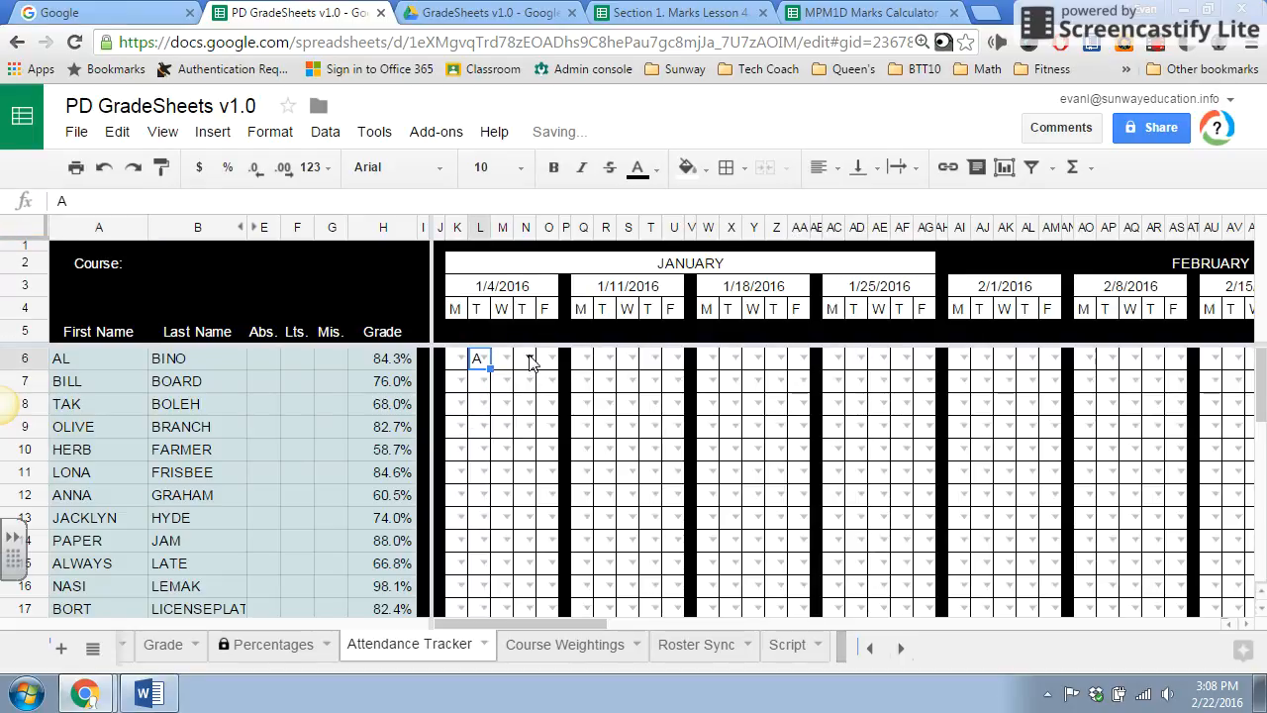
left_click(529, 361)
left_click(528, 408)
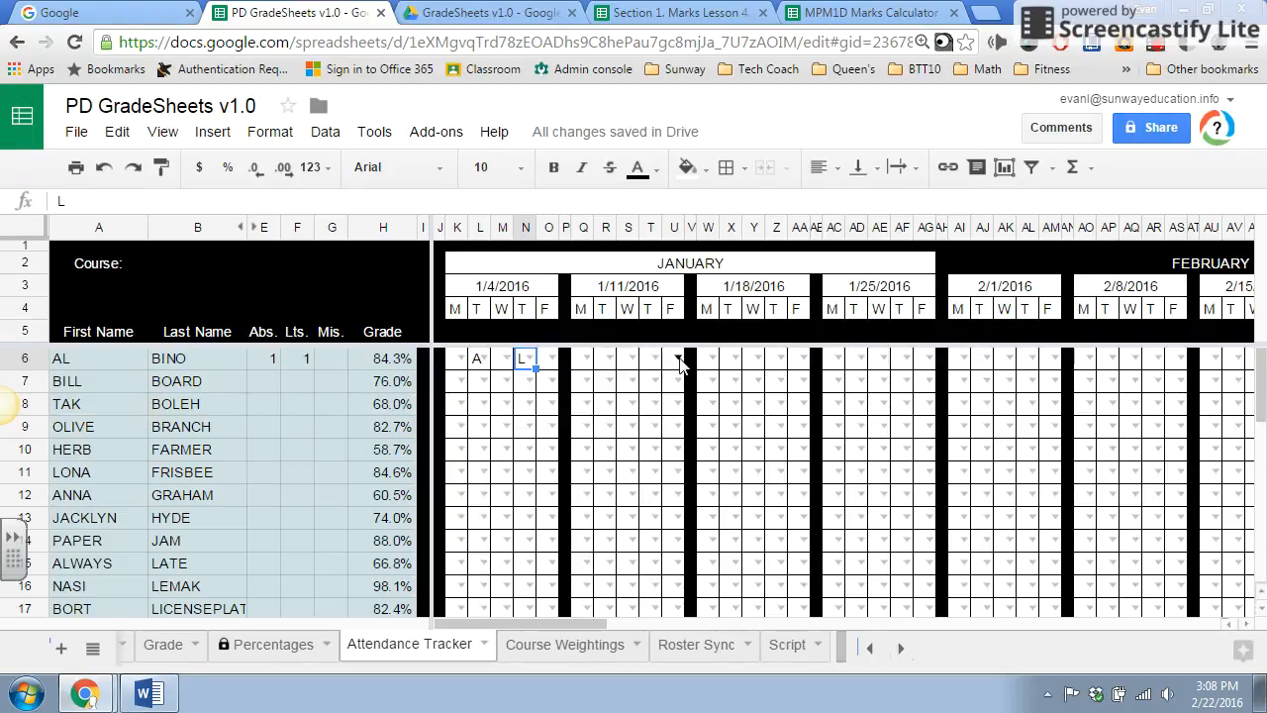
left_click(733, 359)
left_click(738, 386)
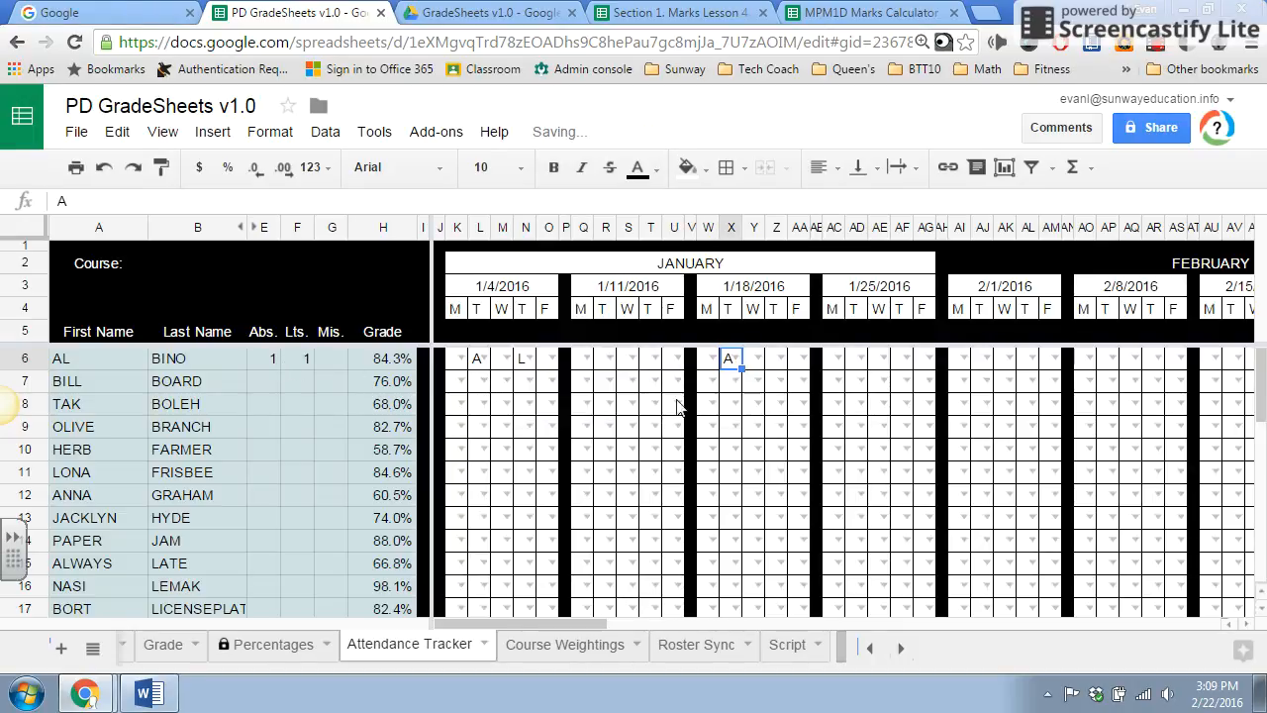
Look across the Attendance Tracker's weekly date columns from January through early July 2016.
scroll(871, 379, "right", 5)
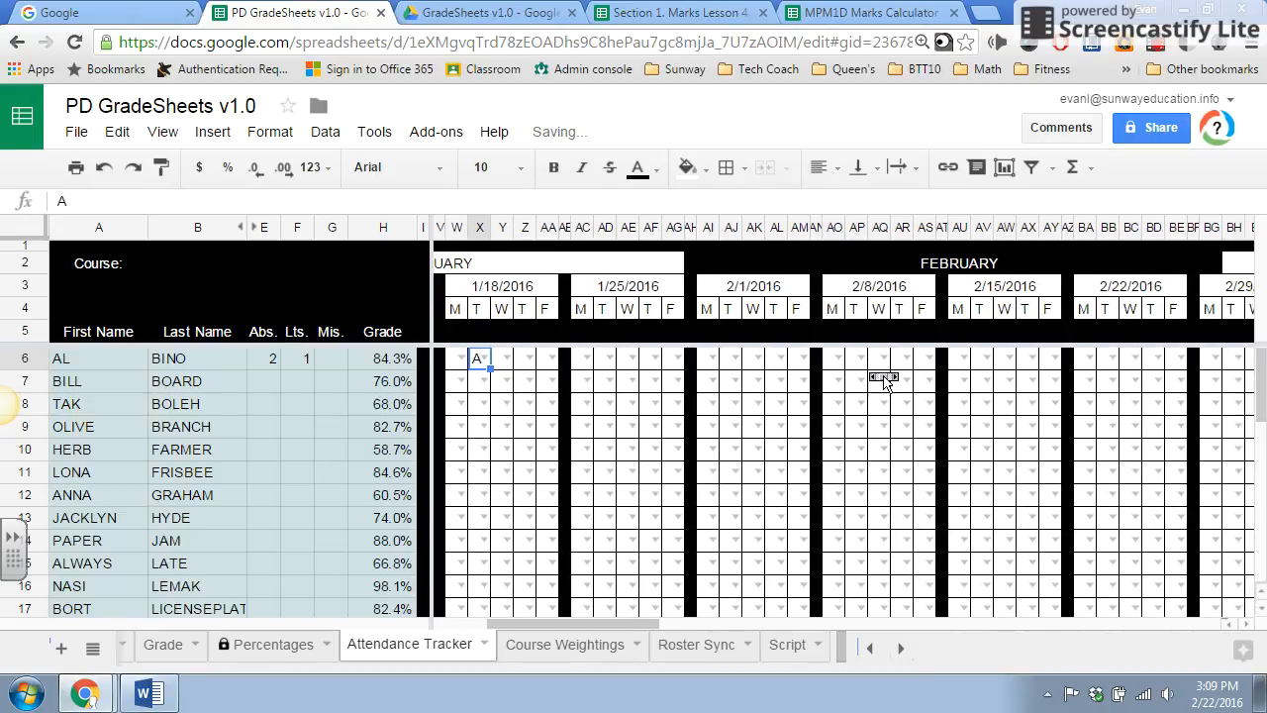
scroll(884, 379, "right", 12)
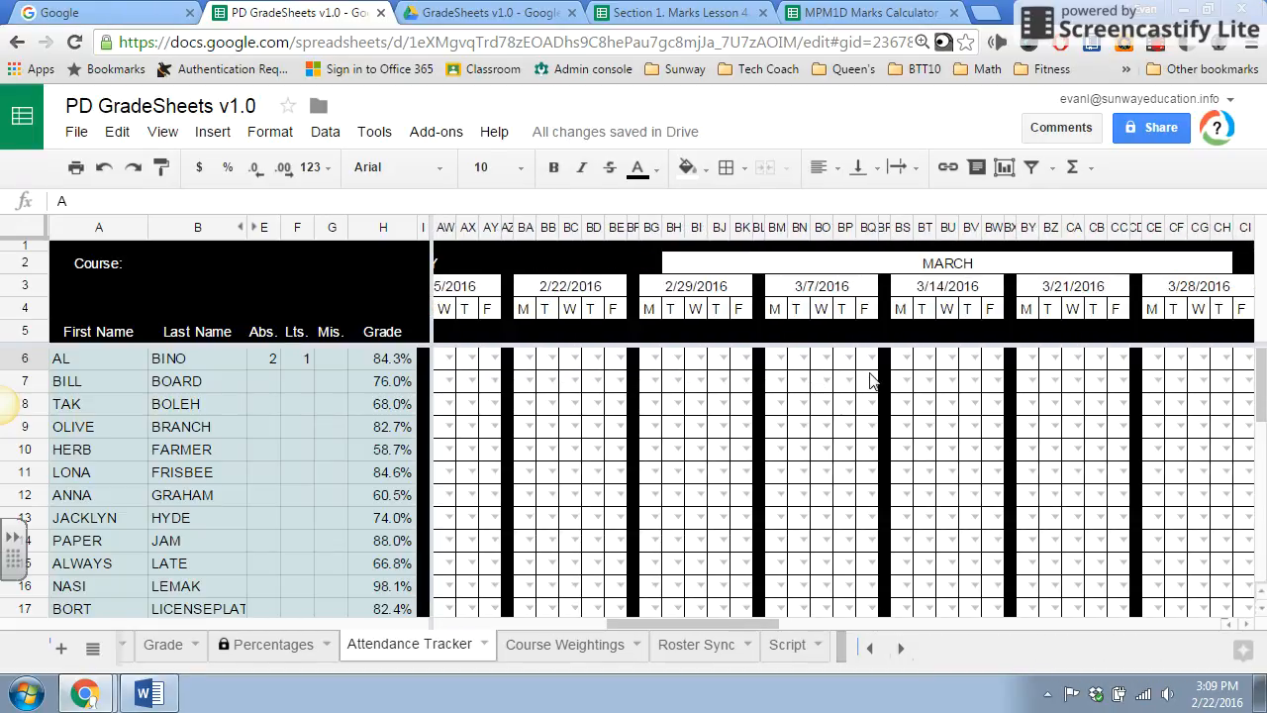
scroll(872, 379, "right", 10)
scroll(871, 381, "right", 10)
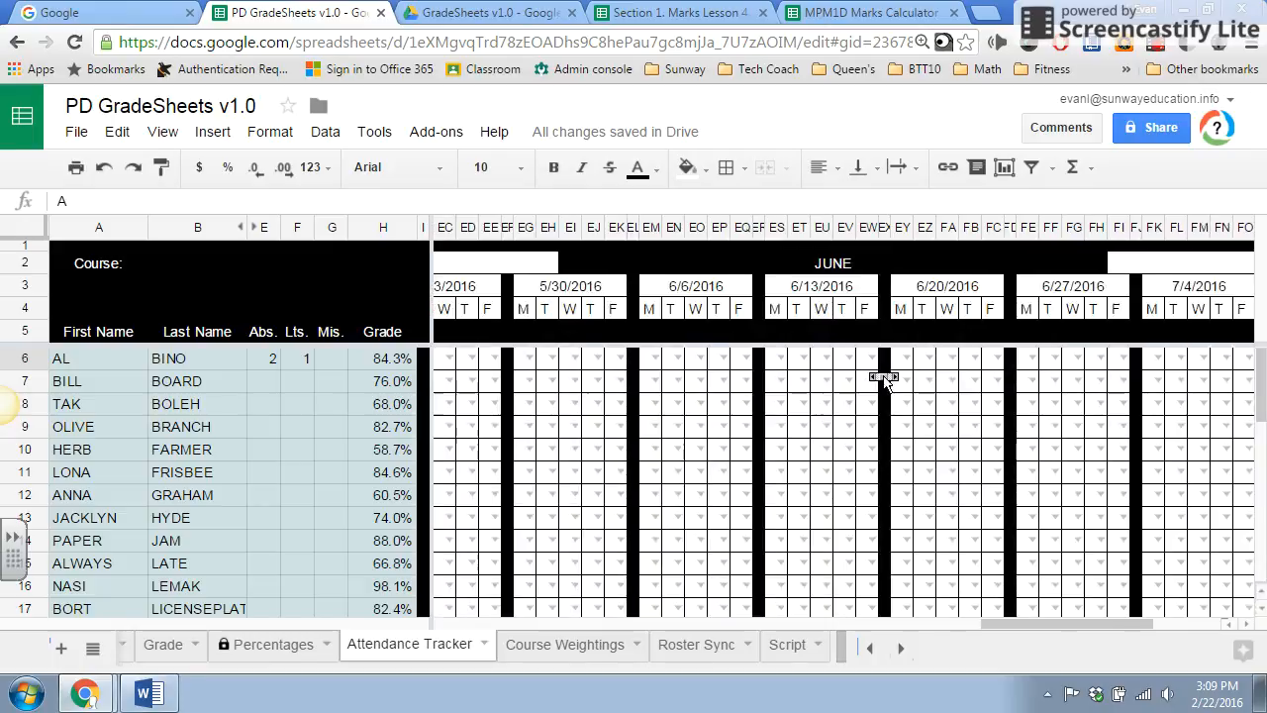
scroll(871, 381, "left", 20)
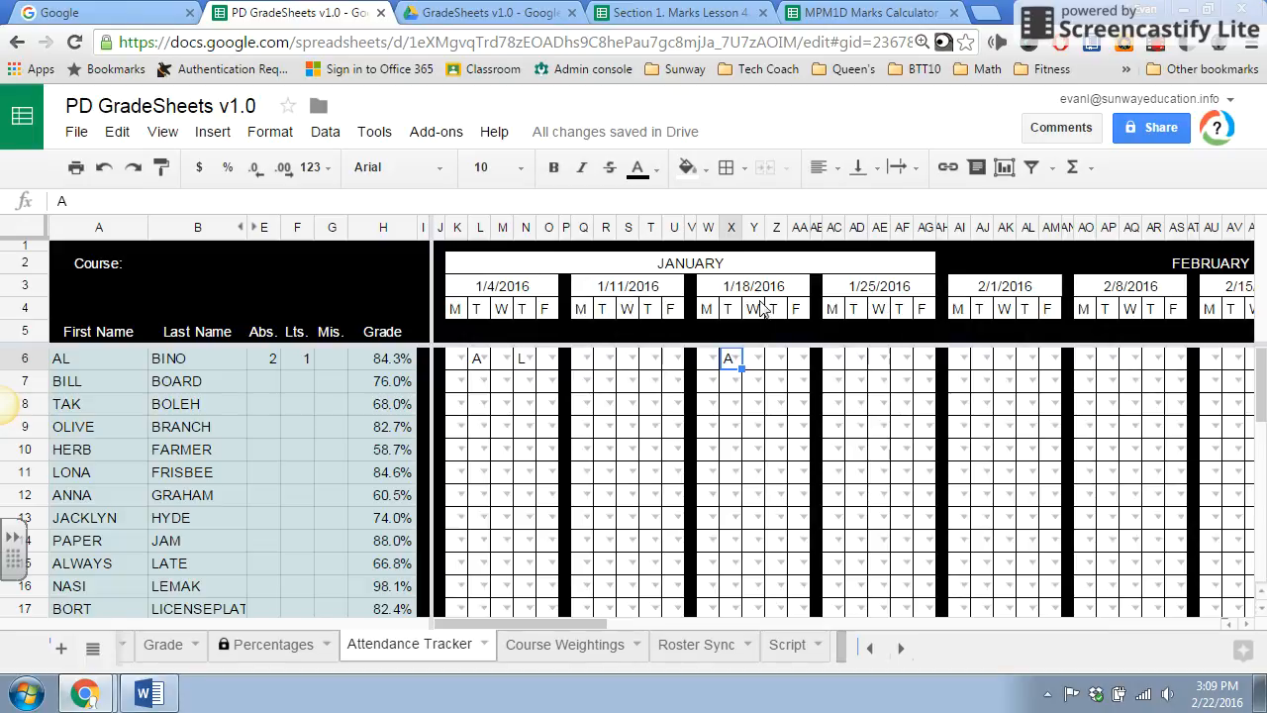
Switch to the Section 1. Marks Lesson 4 spreadsheet and examine the columns of its Ingested from CR sheet.
left_click(891, 12)
left_click(730, 9)
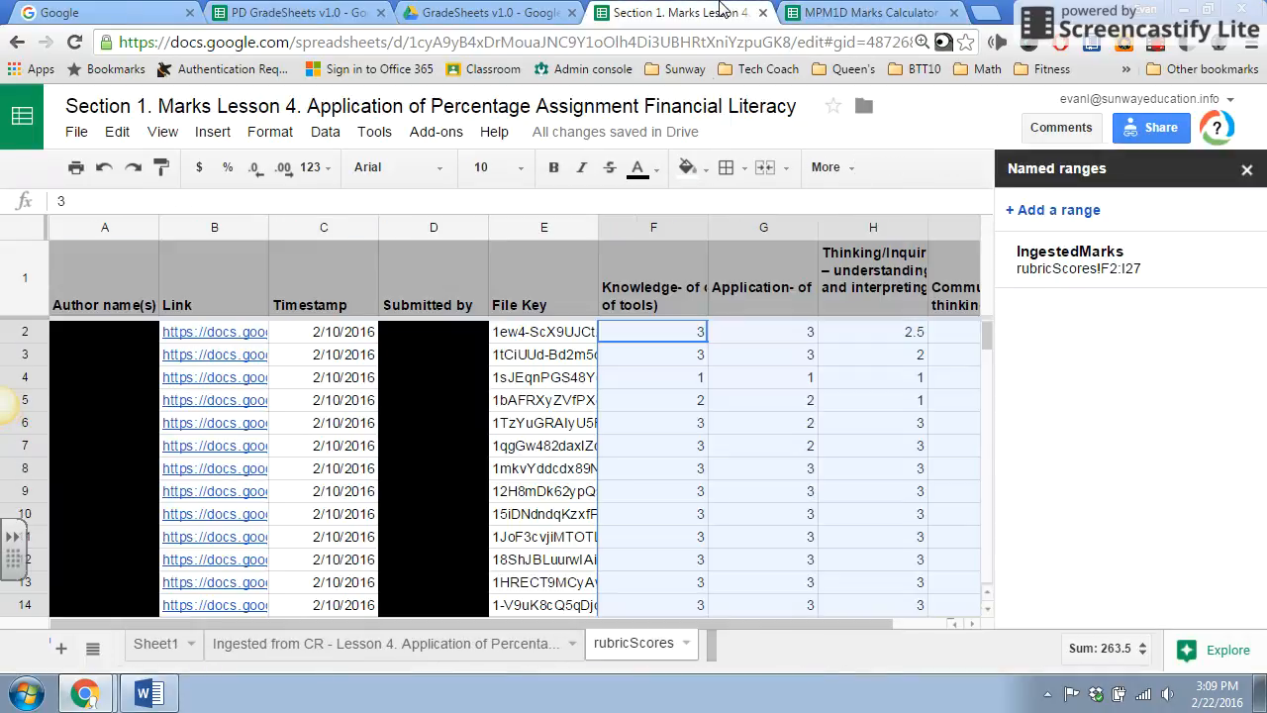
left_click(559, 641)
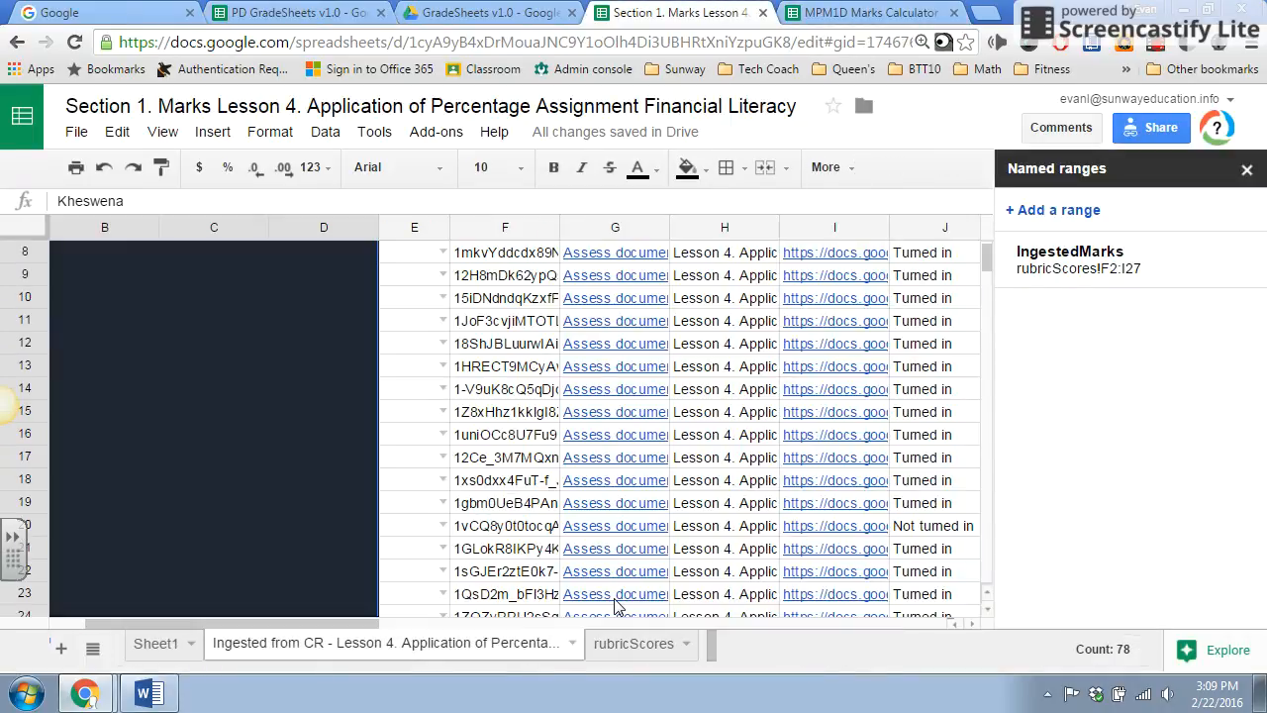
scroll(546, 384, "up", 2)
scroll(554, 384, "right", 15)
scroll(554, 384, "left", 15)
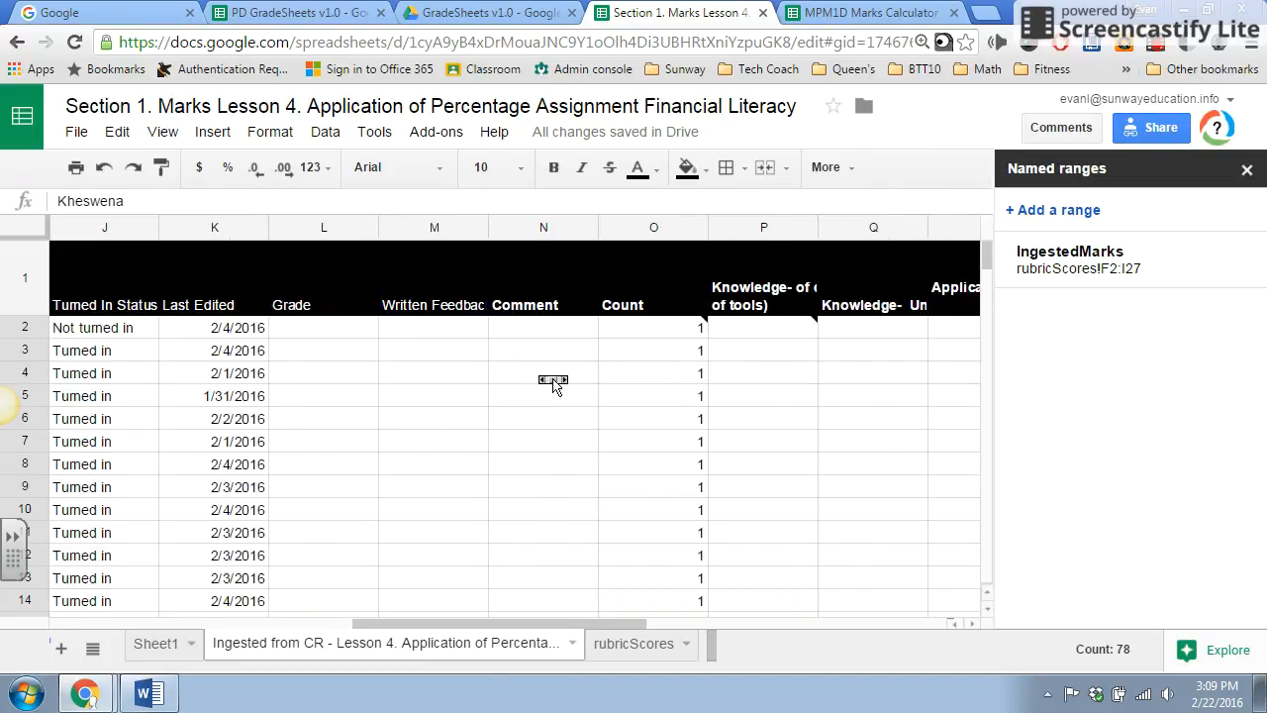
scroll(547, 387, "down", 12)
scroll(547, 390, "up", 12)
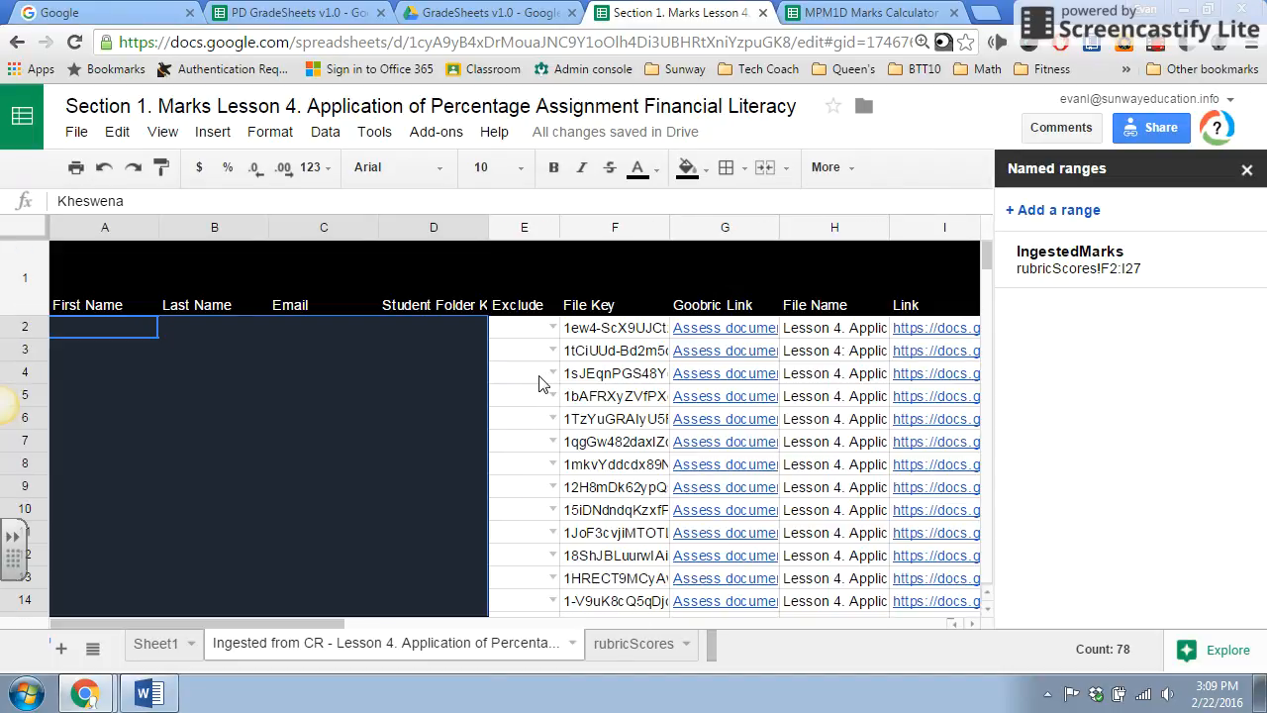
Switch back to PD GradeSheets v1.0 and examine the colour-shaded grades and assessment percentages on the Percentages sheet.
left_click(286, 12)
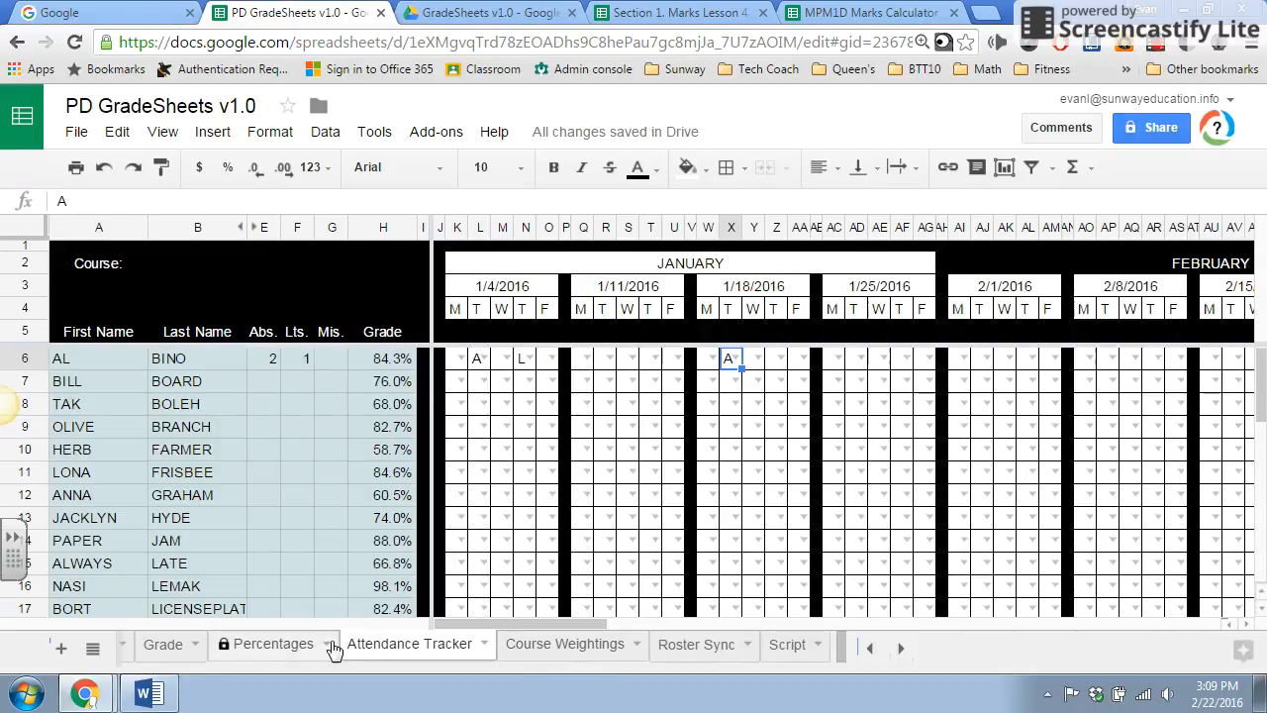
left_click(267, 646)
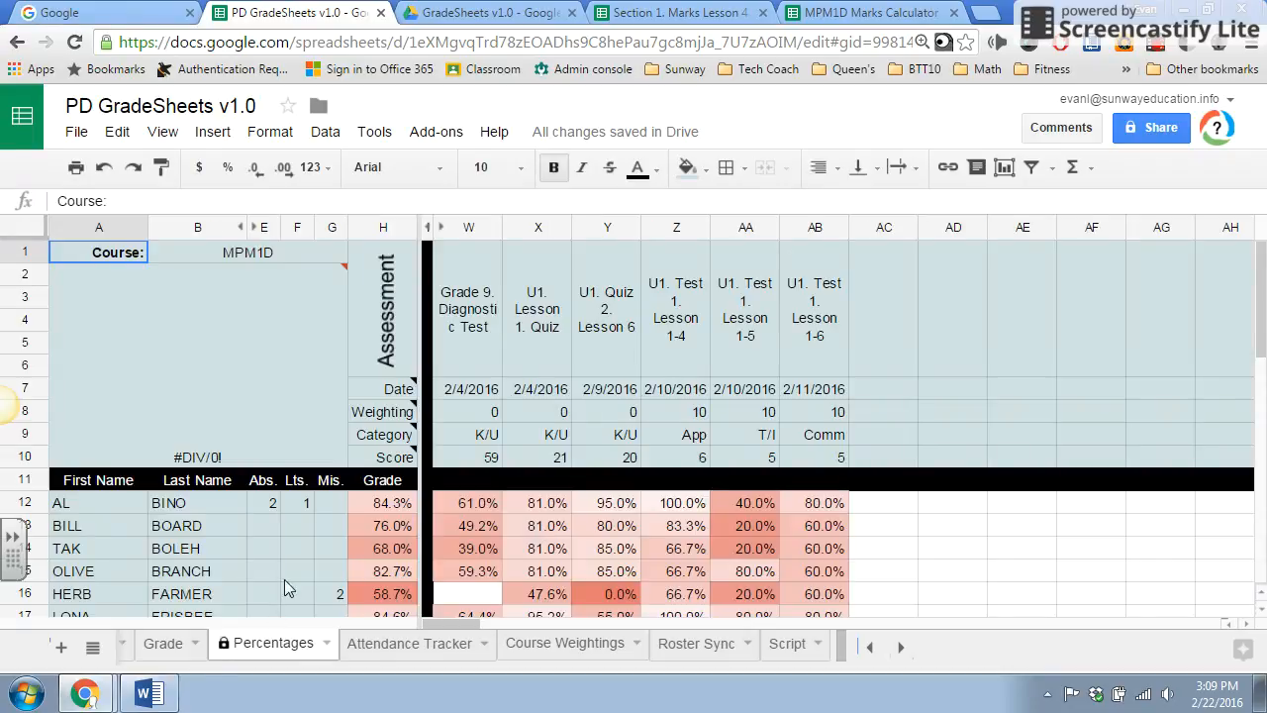
scroll(495, 491, "down", 3)
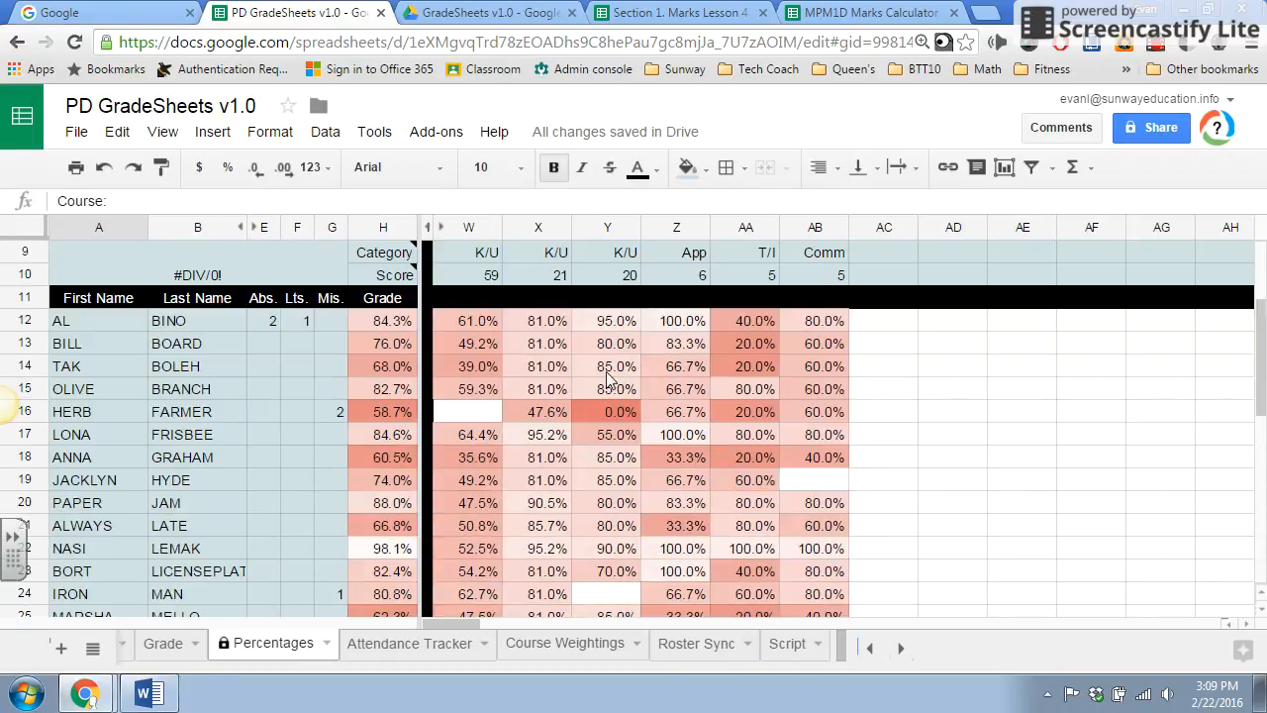
scroll(707, 458, "down", 3)
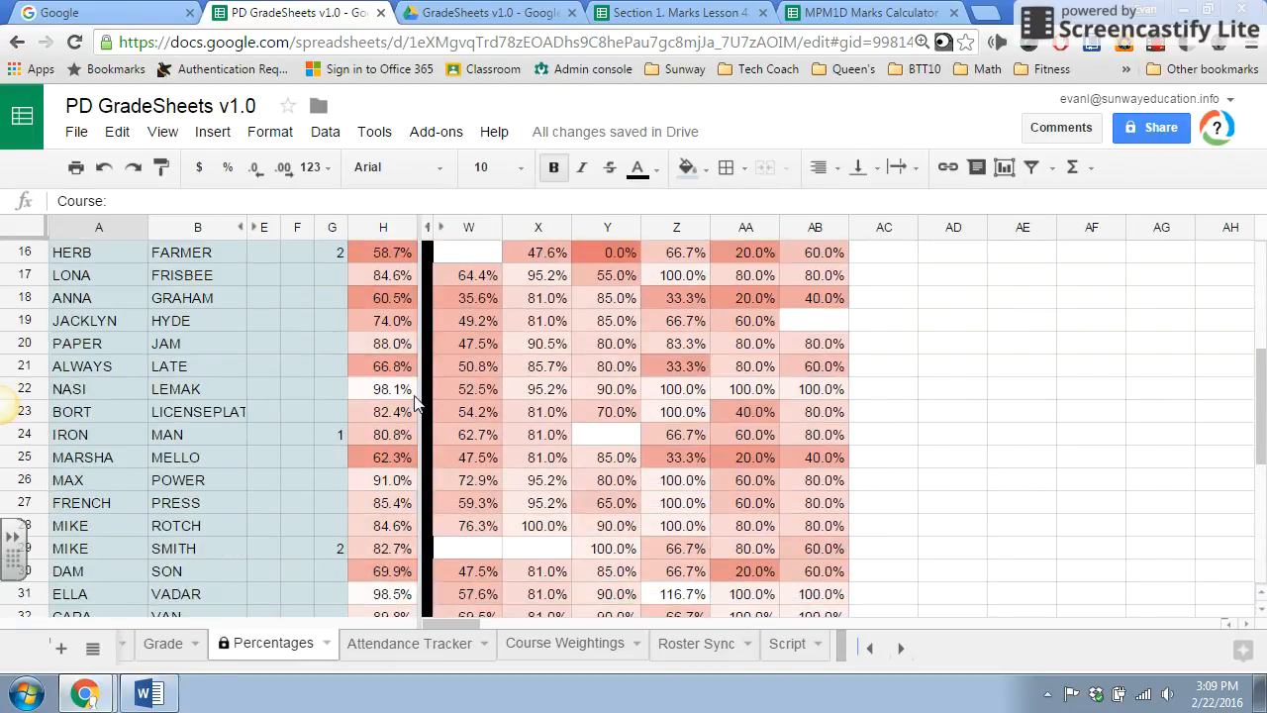
left_click(395, 254)
left_click(387, 298)
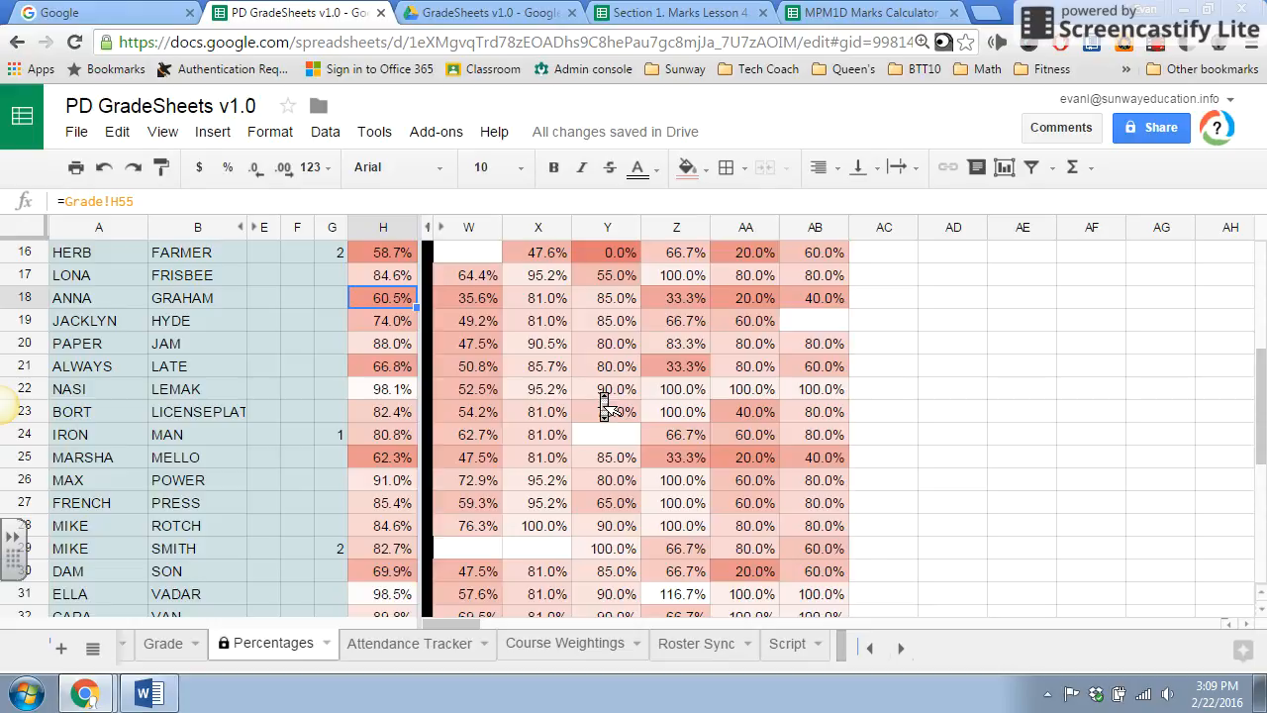
scroll(604, 406, "up", 5)
scroll(604, 398, "down", 4)
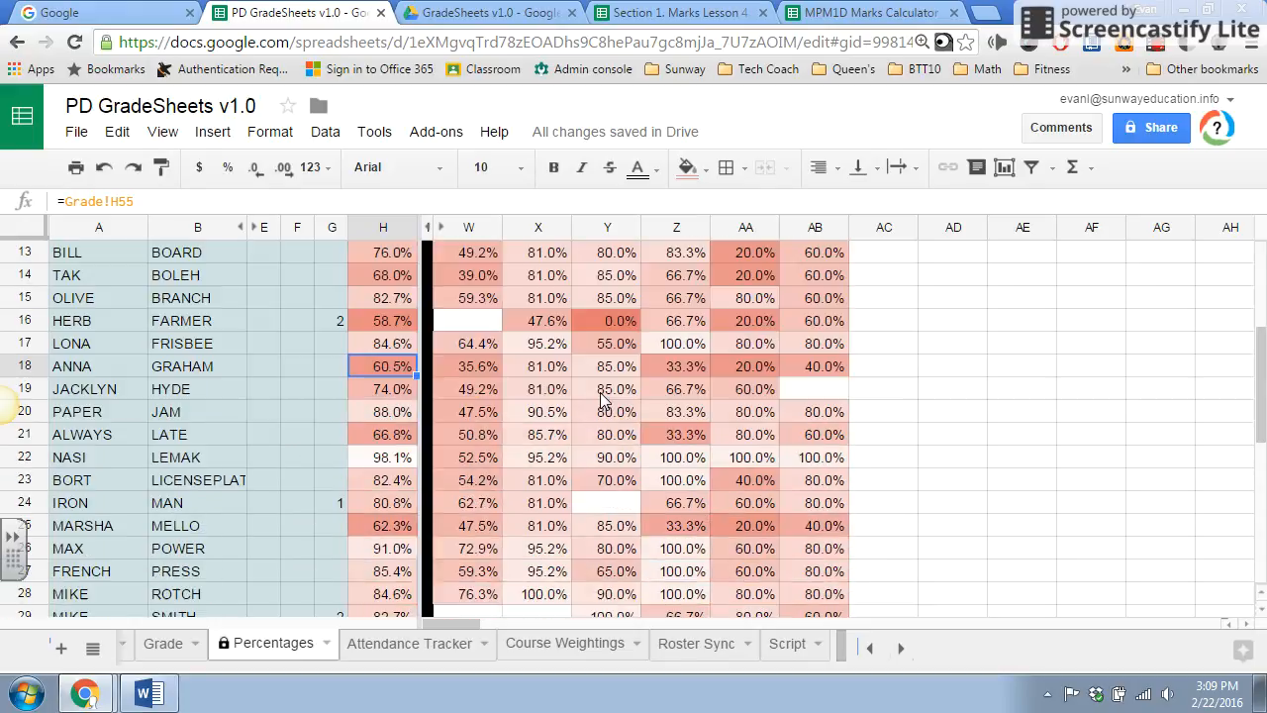
scroll(604, 398, "down", 7)
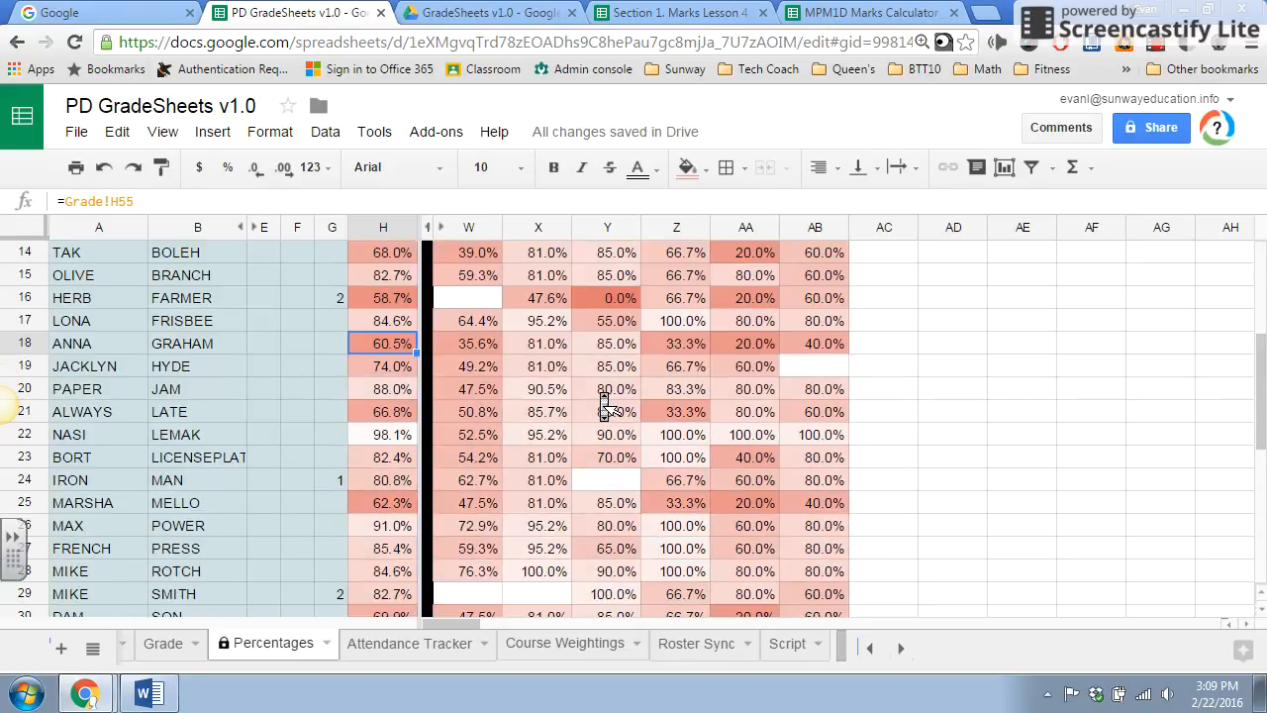
scroll(606, 406, "up", 3)
scroll(604, 406, "up", 7)
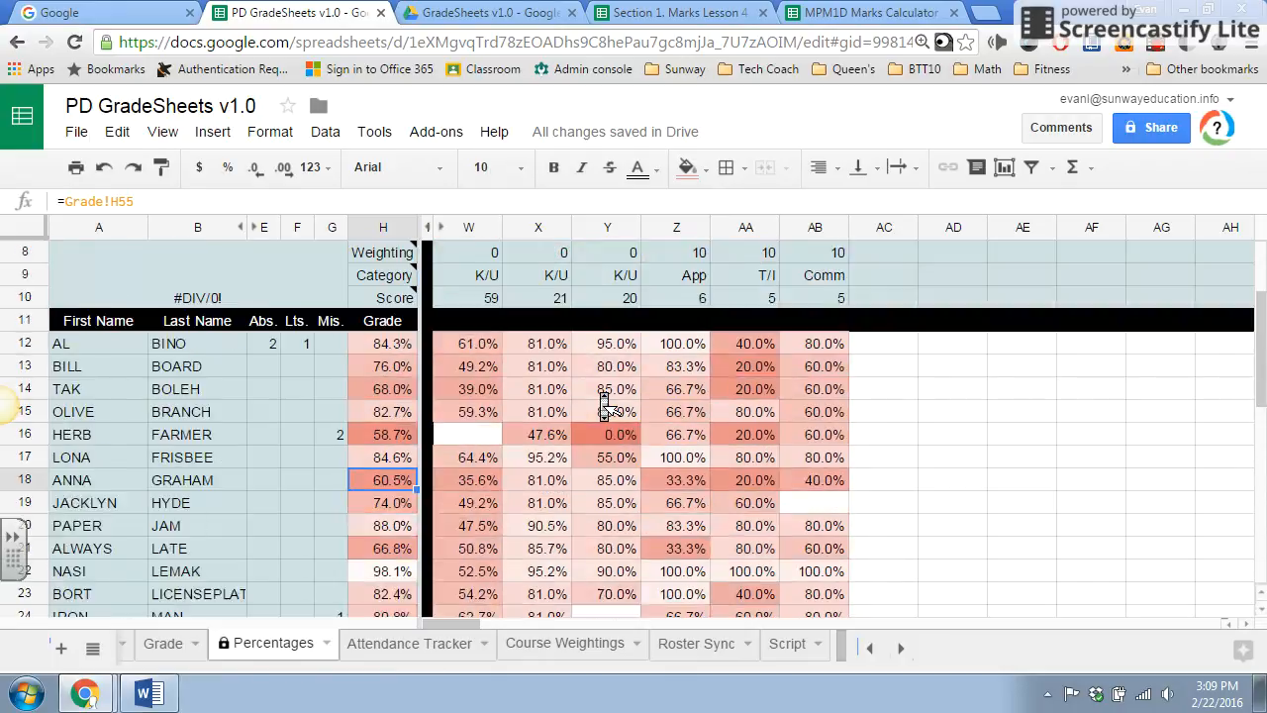
left_click(1156, 46)
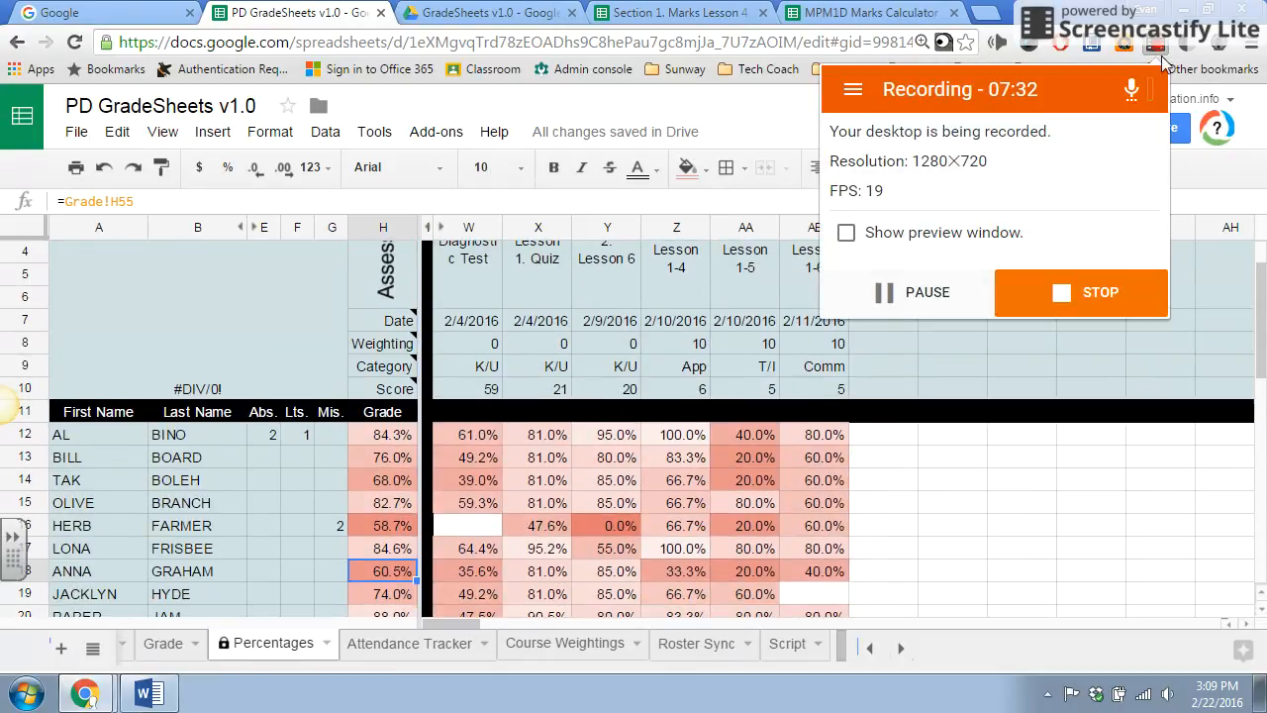